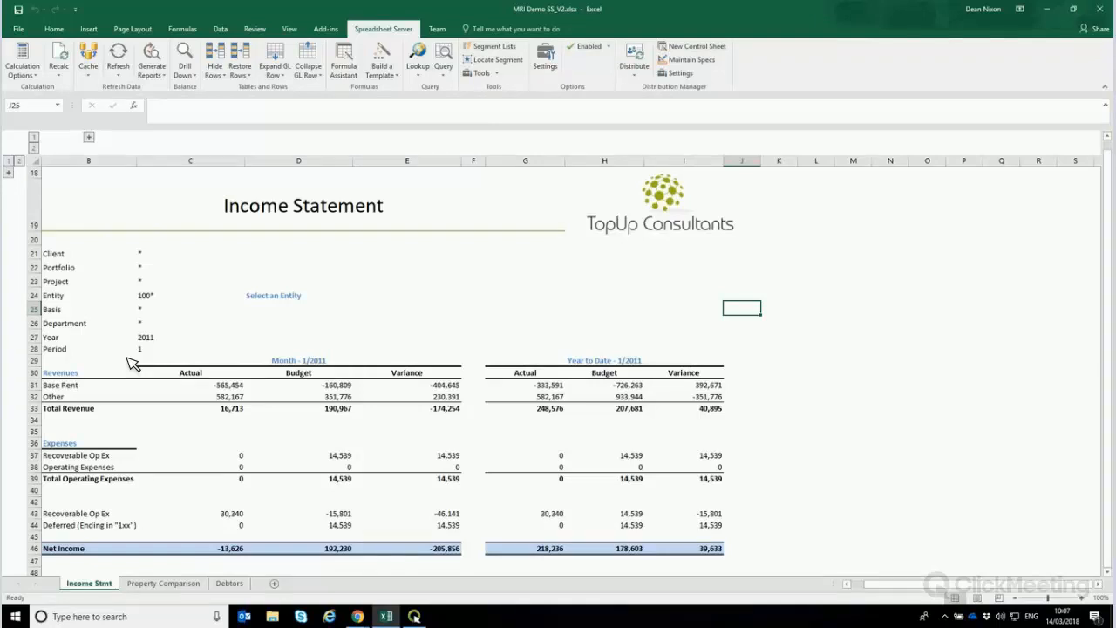
# Set the income statement's Period to 2
pyautogui.click(234, 348)
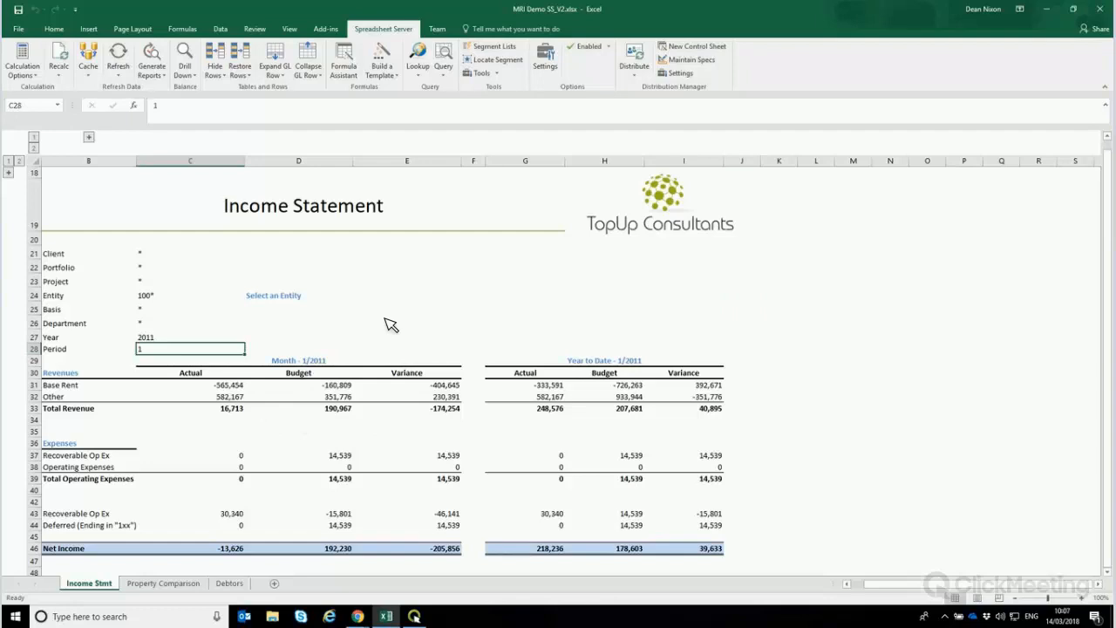
pyautogui.write('2')
pyautogui.press('Tab')
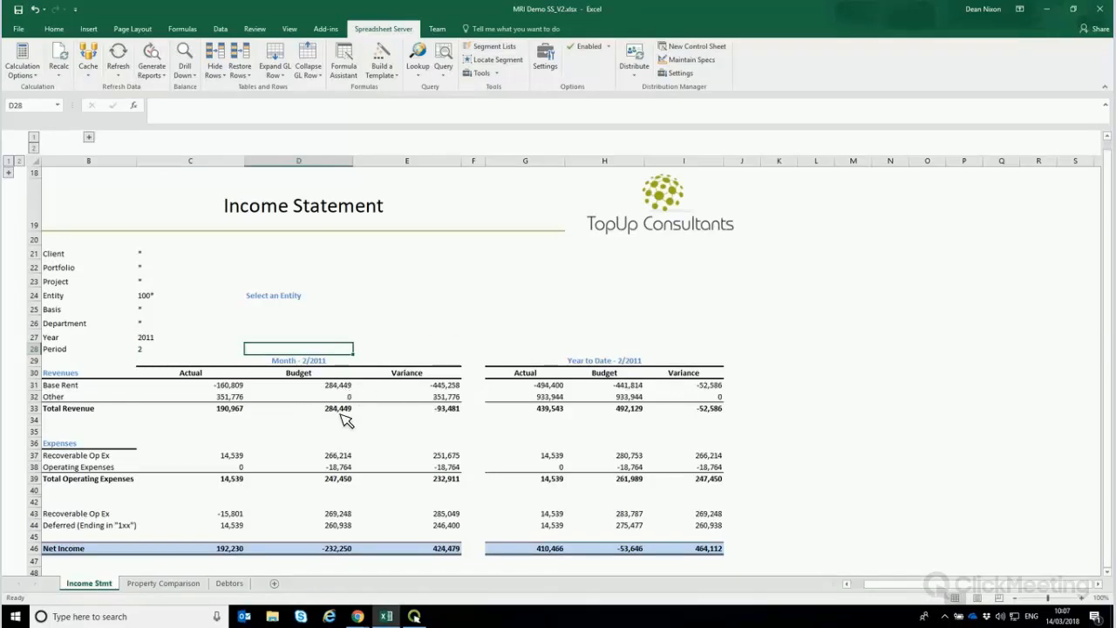
# Drill down into the month Actual balance of Base Rent, examine its account balances and close the detail window
pyautogui.click(235, 388)
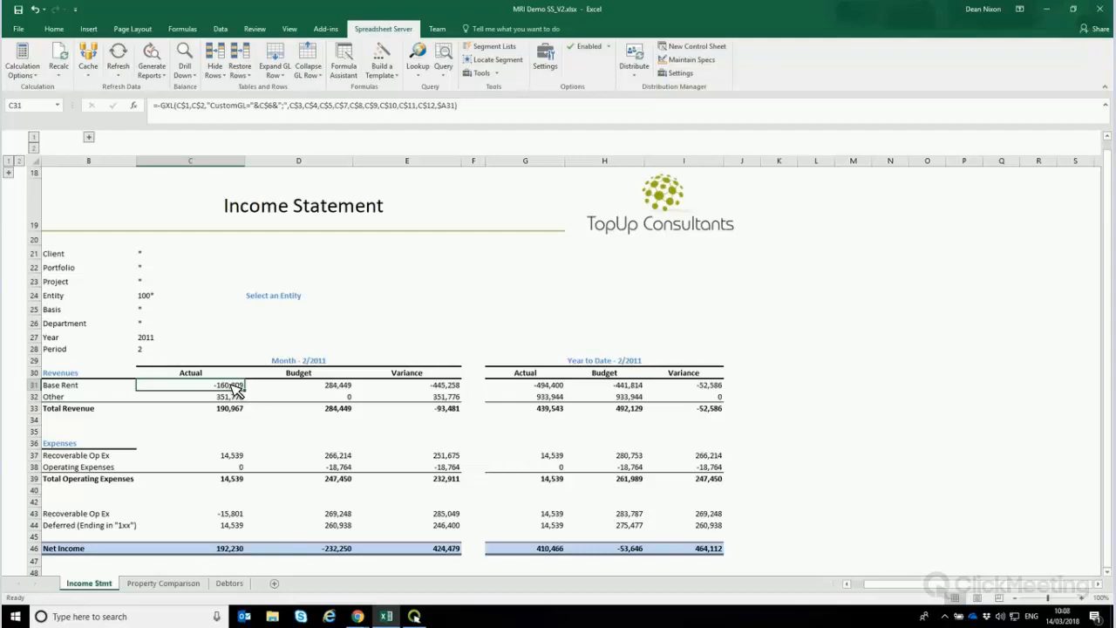
pyautogui.click(186, 59)
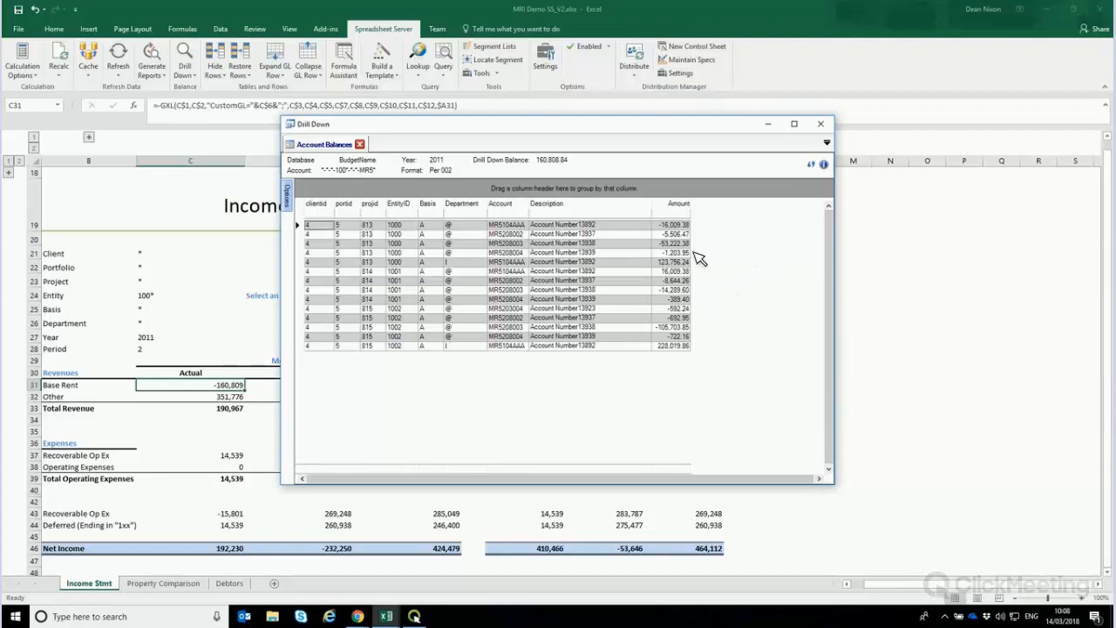
pyautogui.click(824, 125)
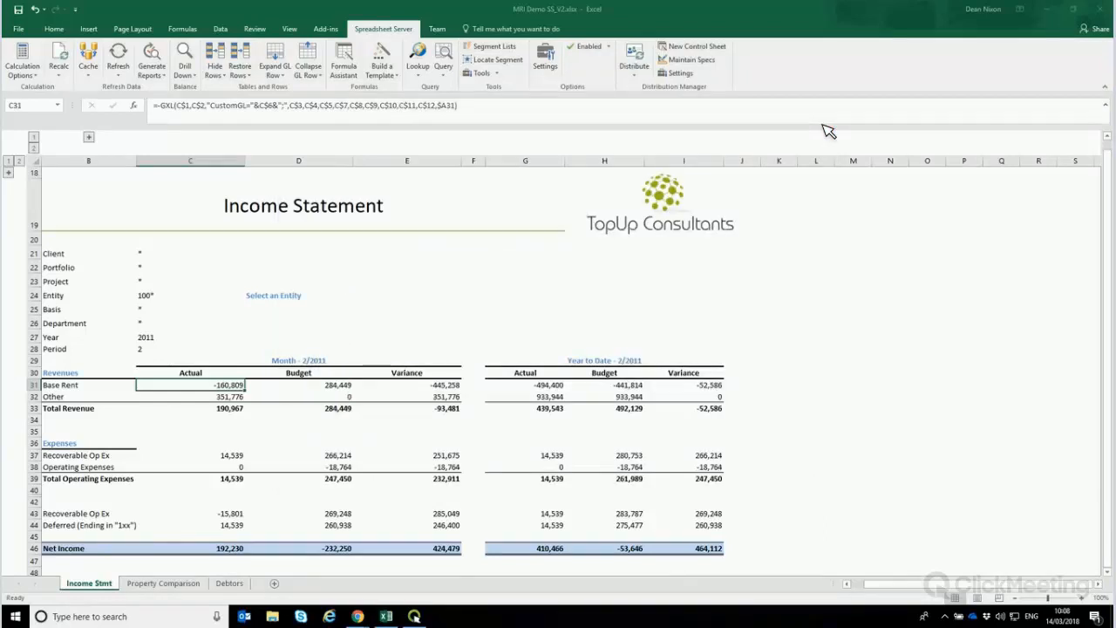
pyautogui.click(673, 293)
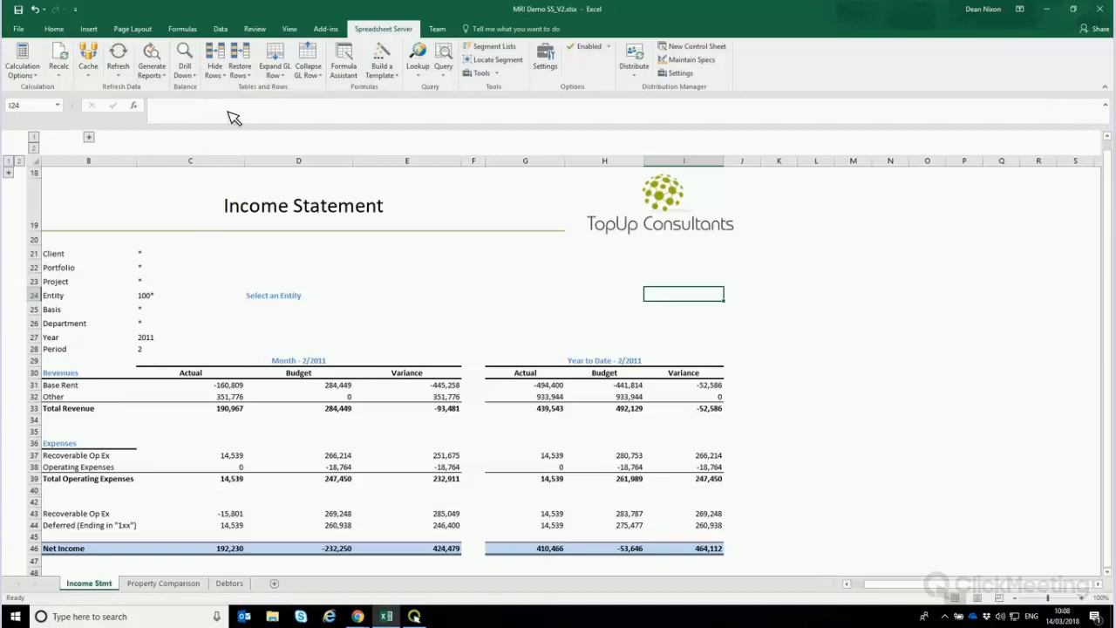
# Drill down the month Actual of Base Rent into a new worksheet and look over its Description filter choices
pyautogui.click(190, 385)
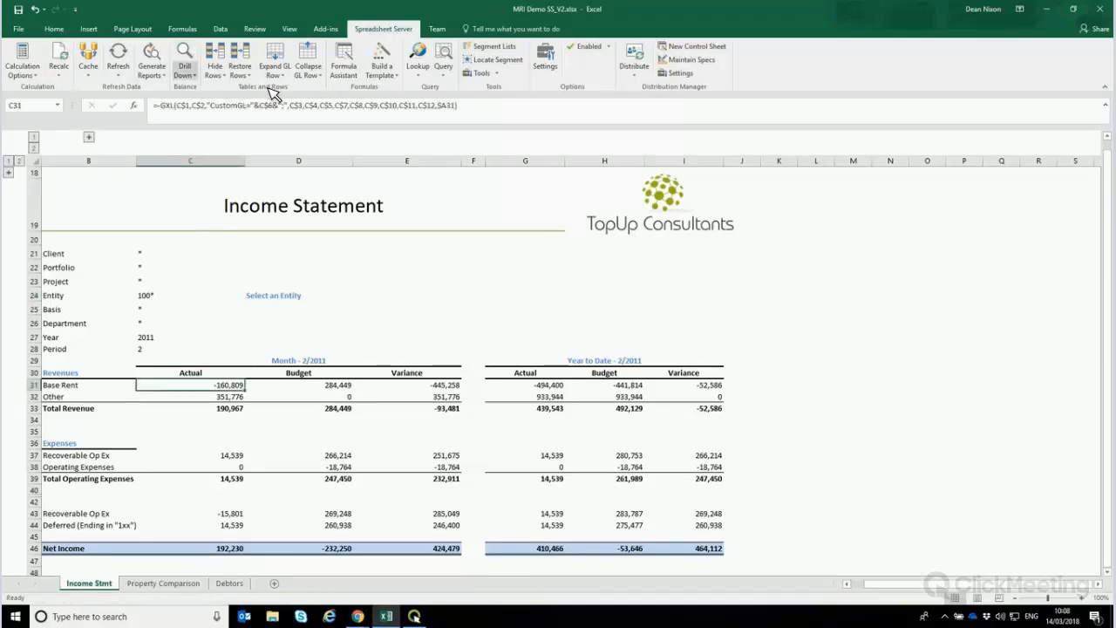
pyautogui.click(185, 70)
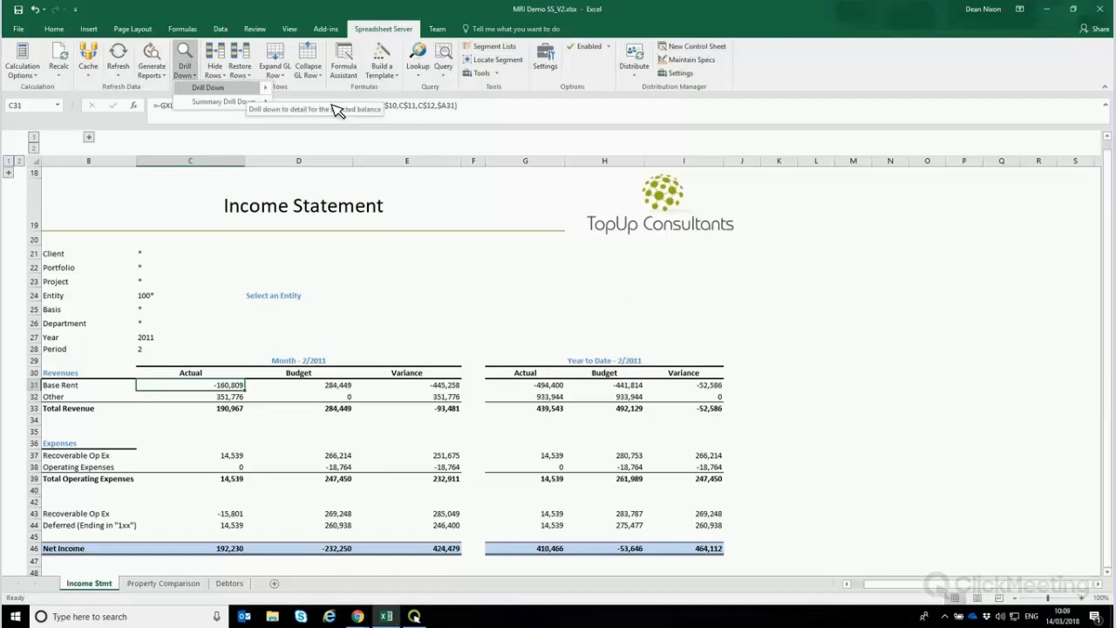
pyautogui.moveTo(222, 87)
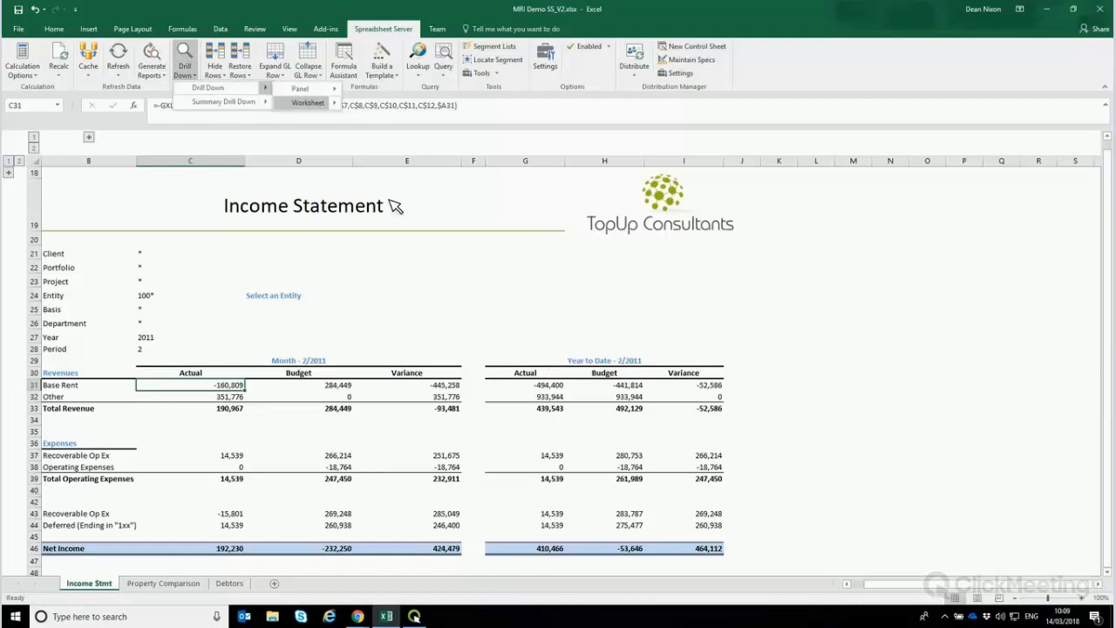
pyautogui.moveTo(308, 103)
pyautogui.click(371, 103)
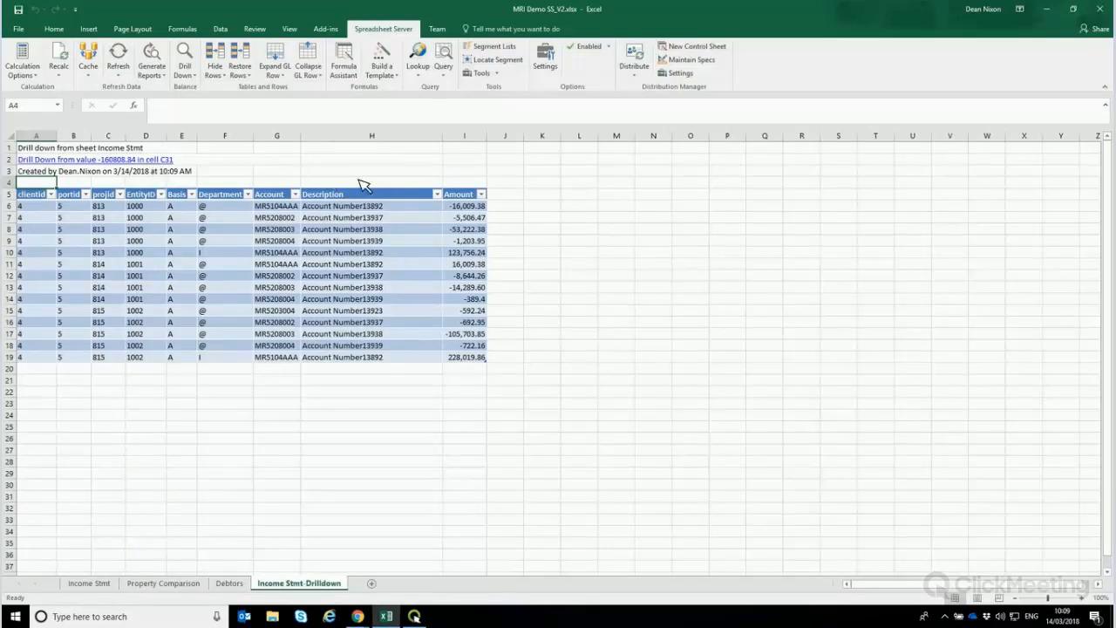
pyautogui.click(437, 194)
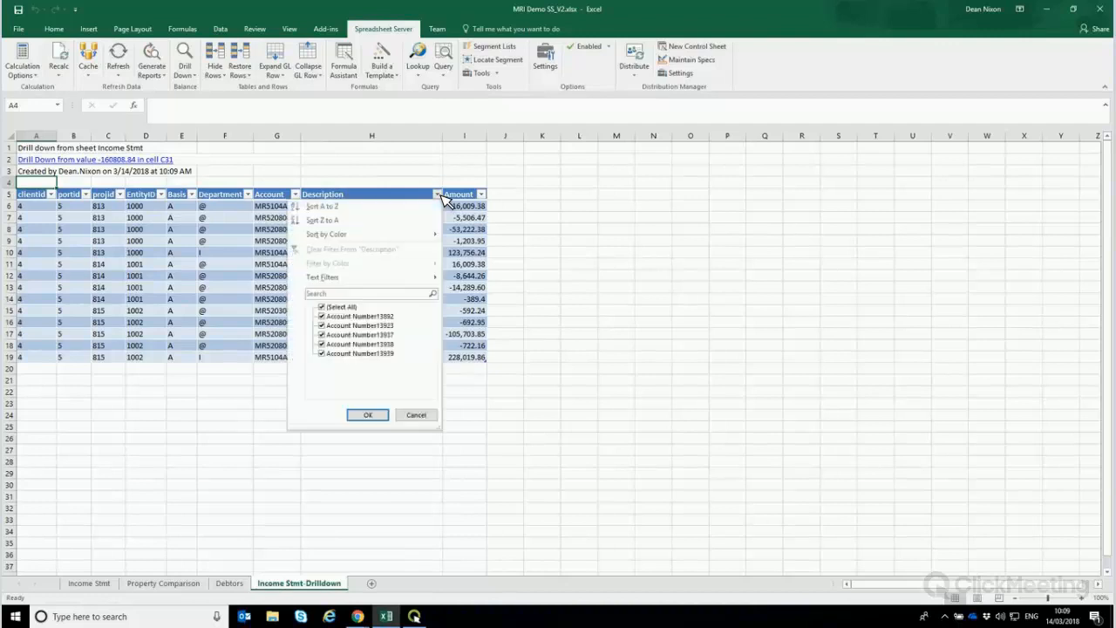
pyautogui.press('Escape')
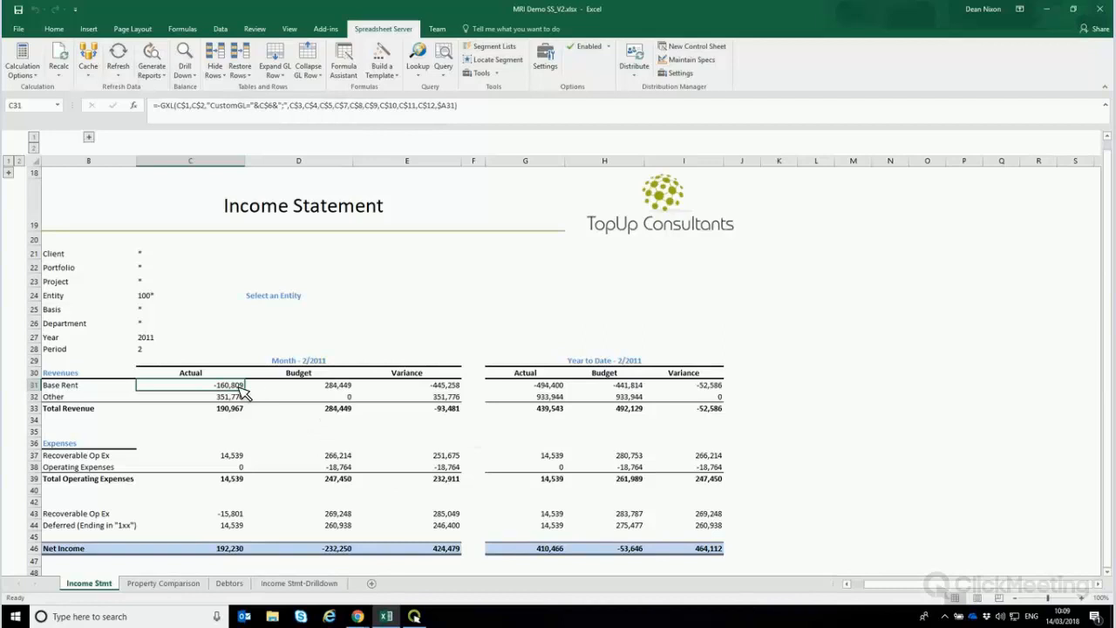
# Expand the Base Rent row into its GL accounts and drill down into the month Actual of Account Number13938
pyautogui.click(277, 59)
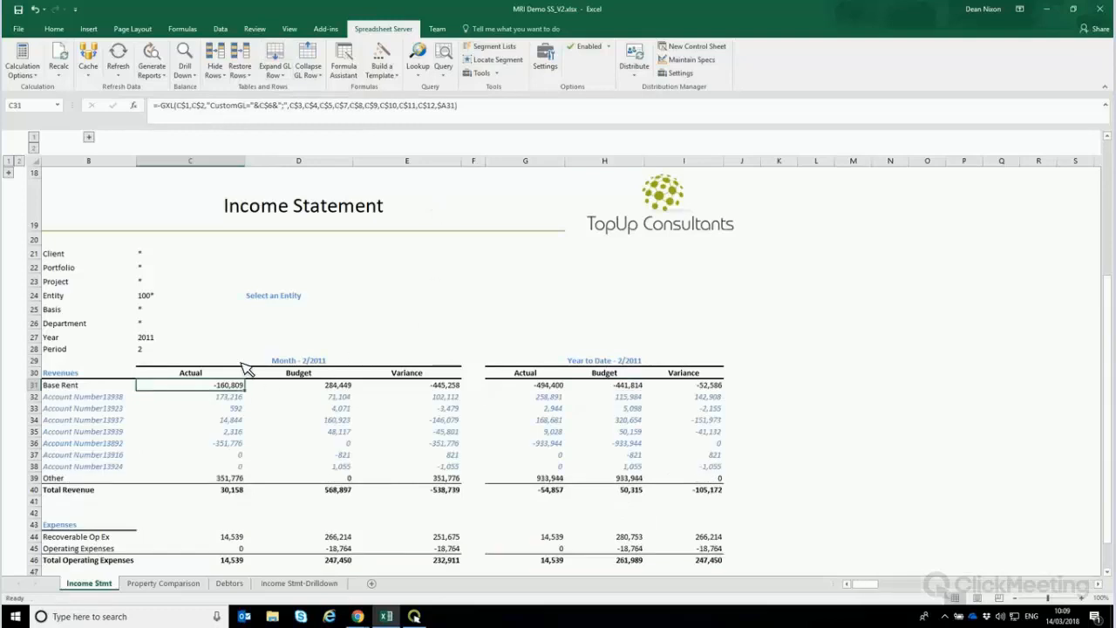
pyautogui.press('Down')
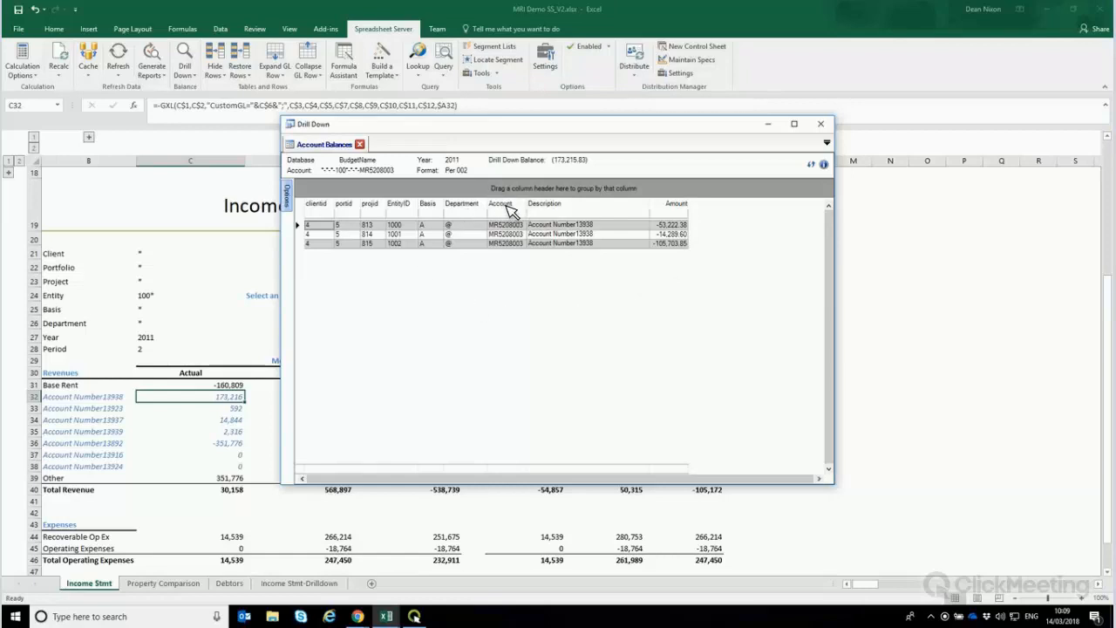
# Group the drill-down by Account, look over its Groups and Subtotals options and close the detail window
pyautogui.moveTo(498, 203); pyautogui.dragTo(296, 199)
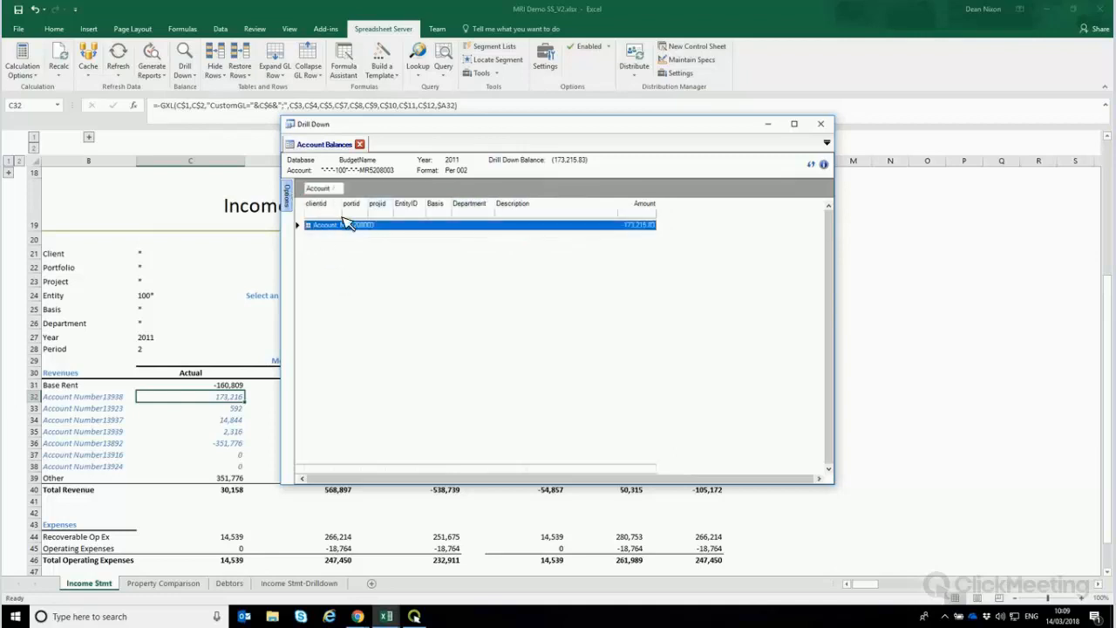
pyautogui.moveTo(290, 194)
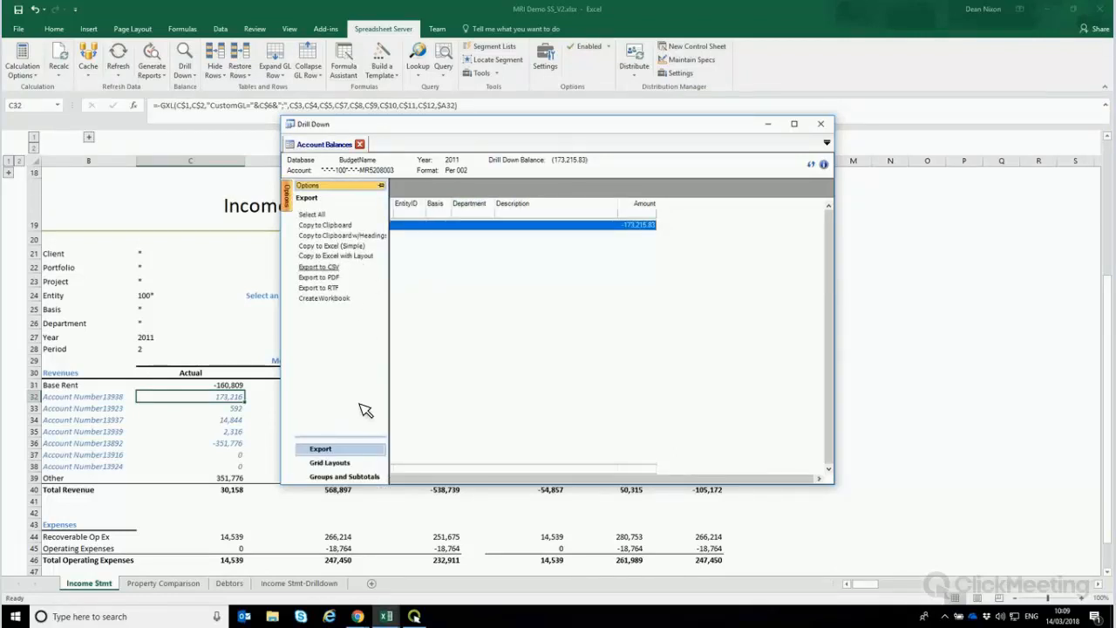
pyautogui.click(355, 468)
pyautogui.click(360, 479)
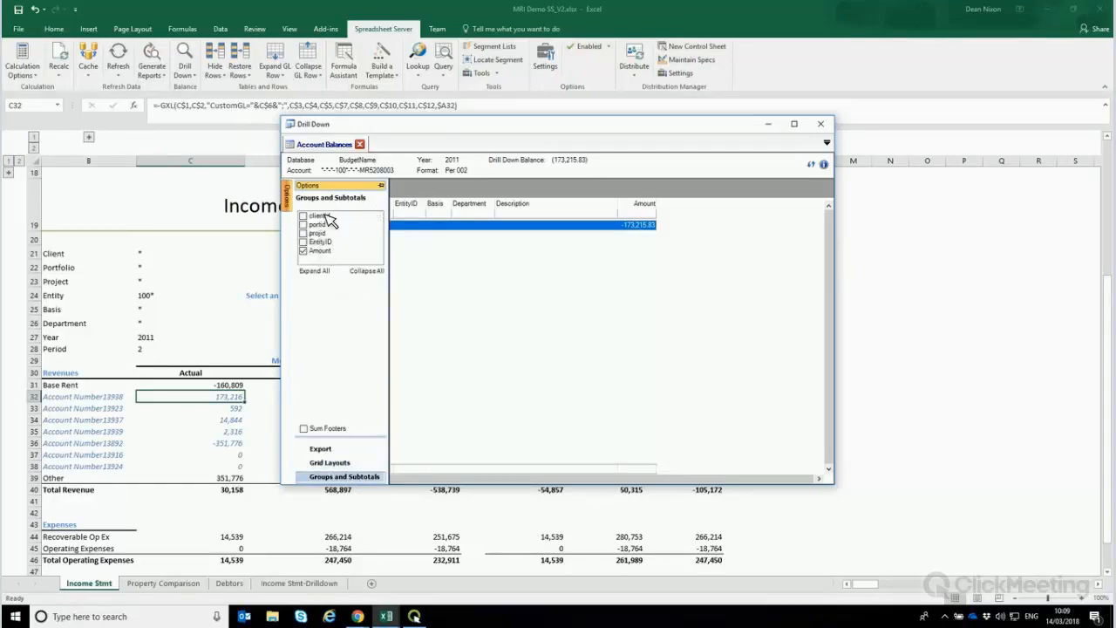
pyautogui.click(824, 126)
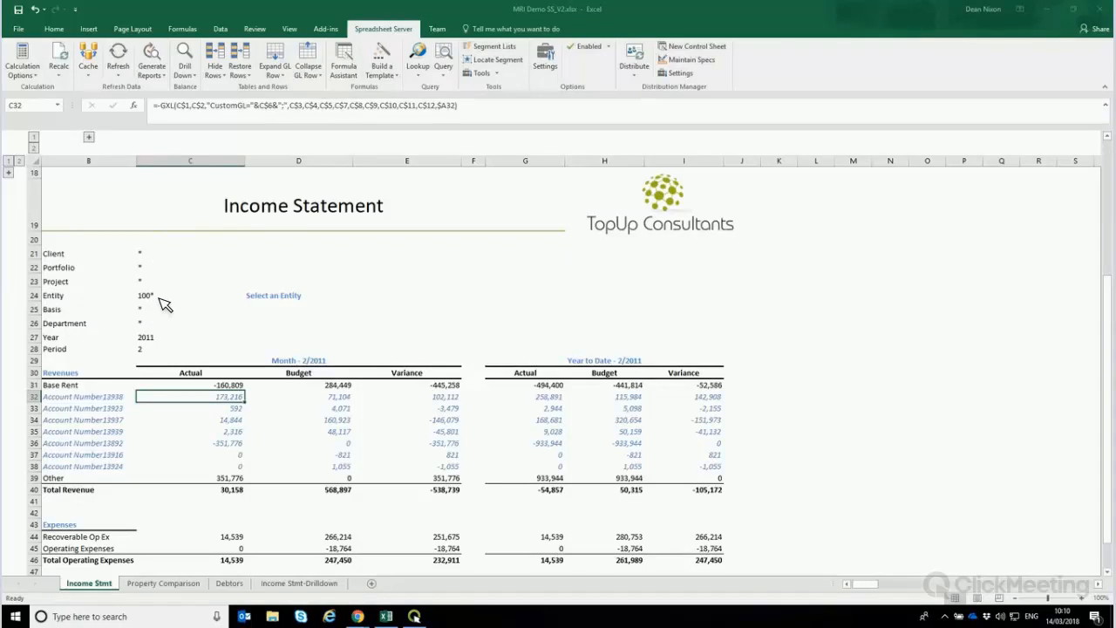
# Collapse the GL account rows under Base Rent and select the Entity value
pyautogui.click(215, 298)
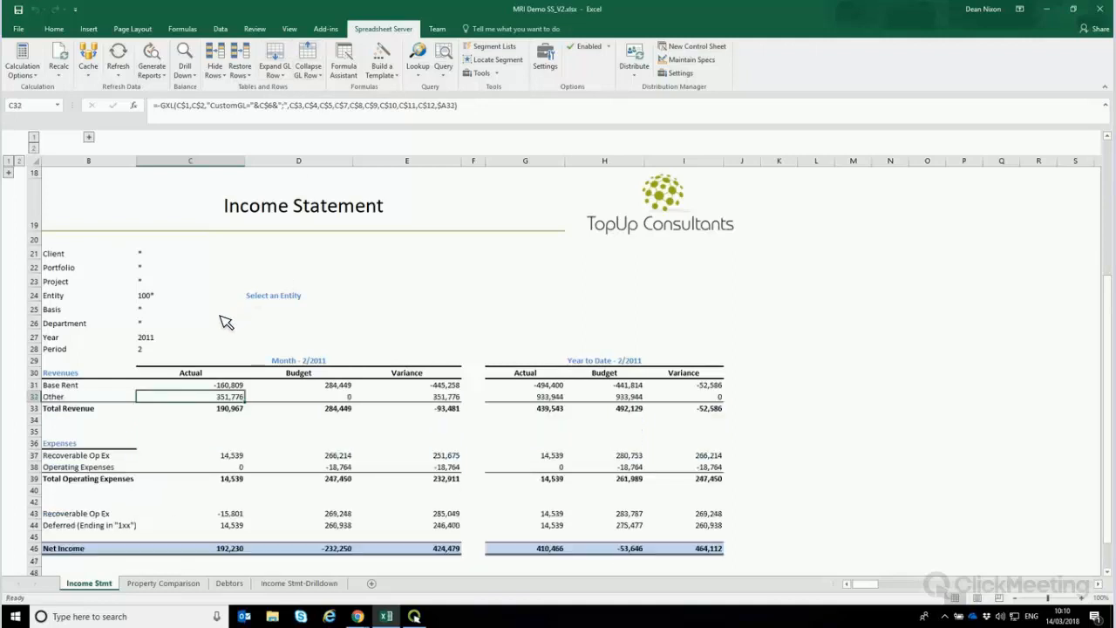
pyautogui.click(225, 322)
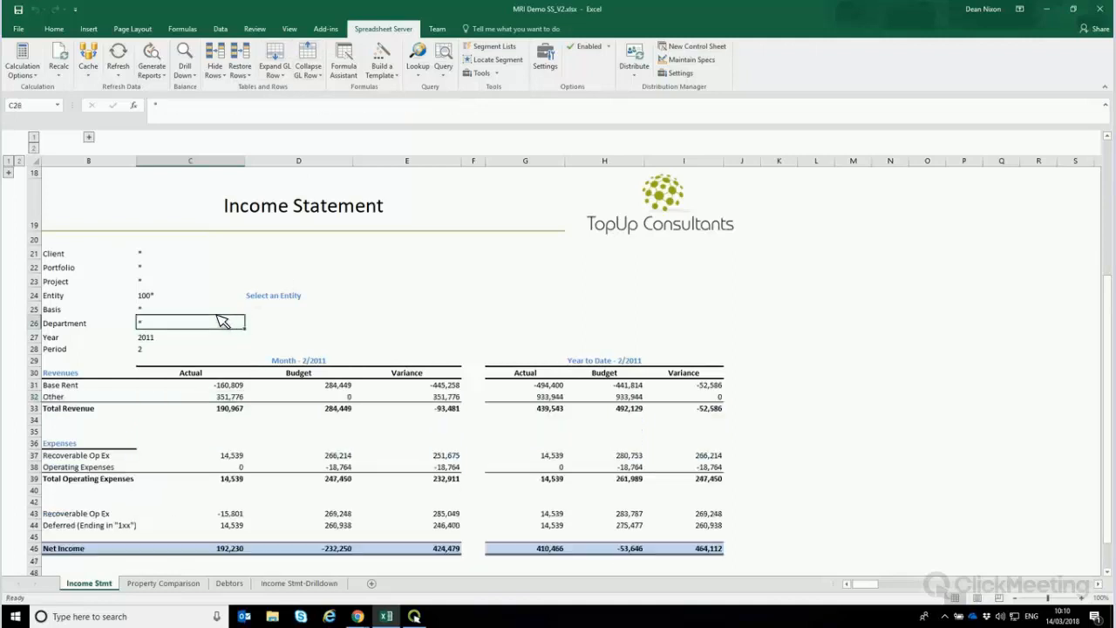
pyautogui.click(155, 296)
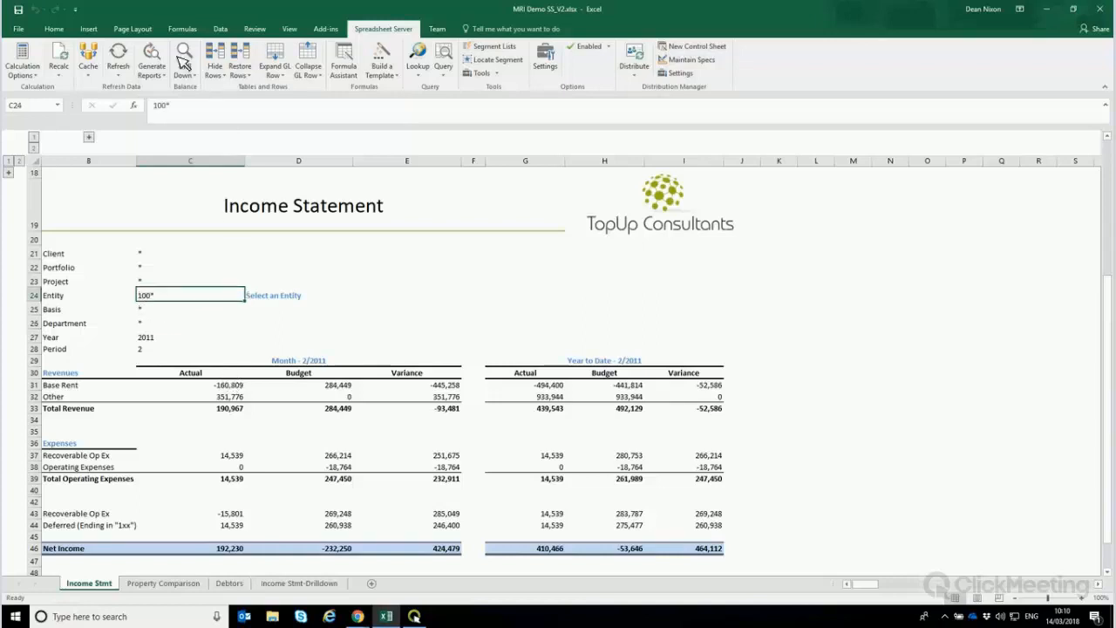
# Drill down into the month Actual of Base Rent for entity 100*, check the entities included and close the window
pyautogui.click(190, 385)
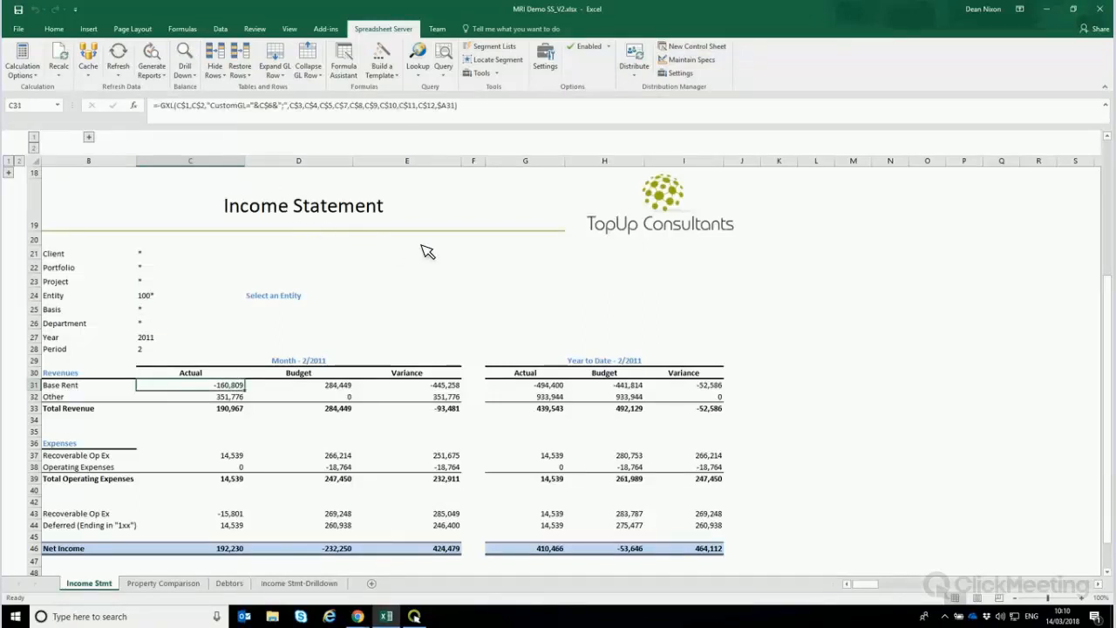
pyautogui.click(185, 54)
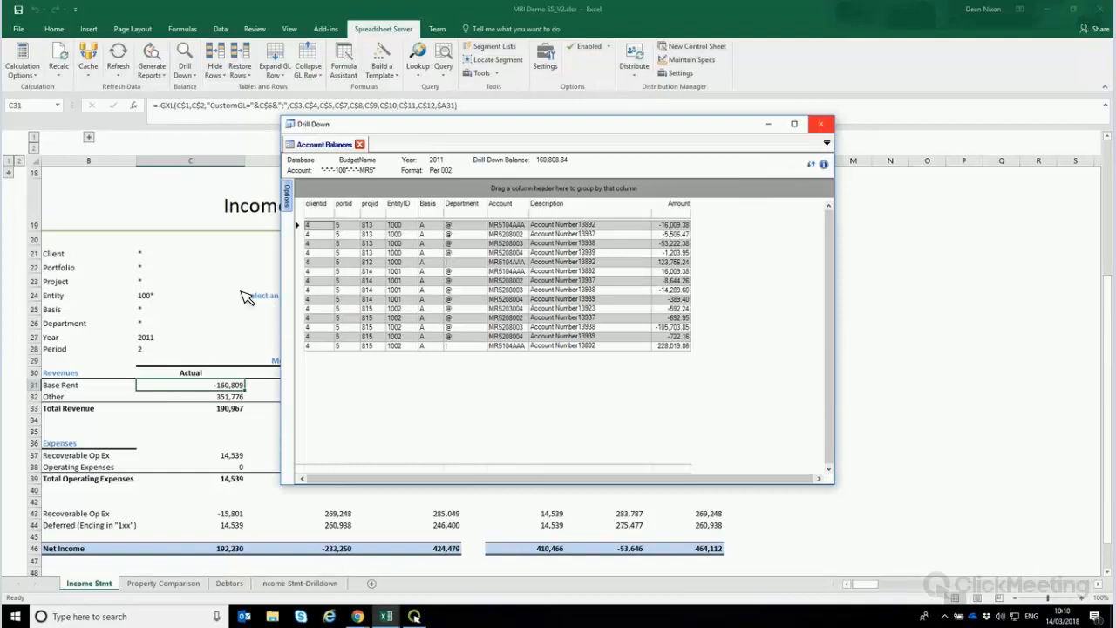
pyautogui.click(820, 124)
# Set the income statement's Entity to 1002
pyautogui.click(239, 296)
pyautogui.write('1002')
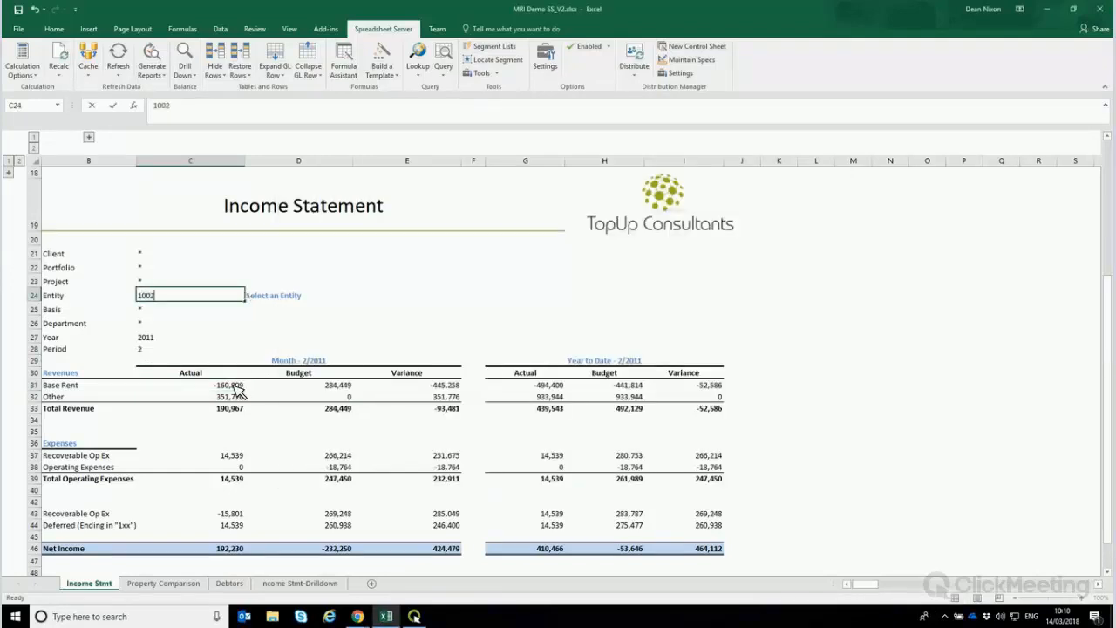
pyautogui.press('Tab')
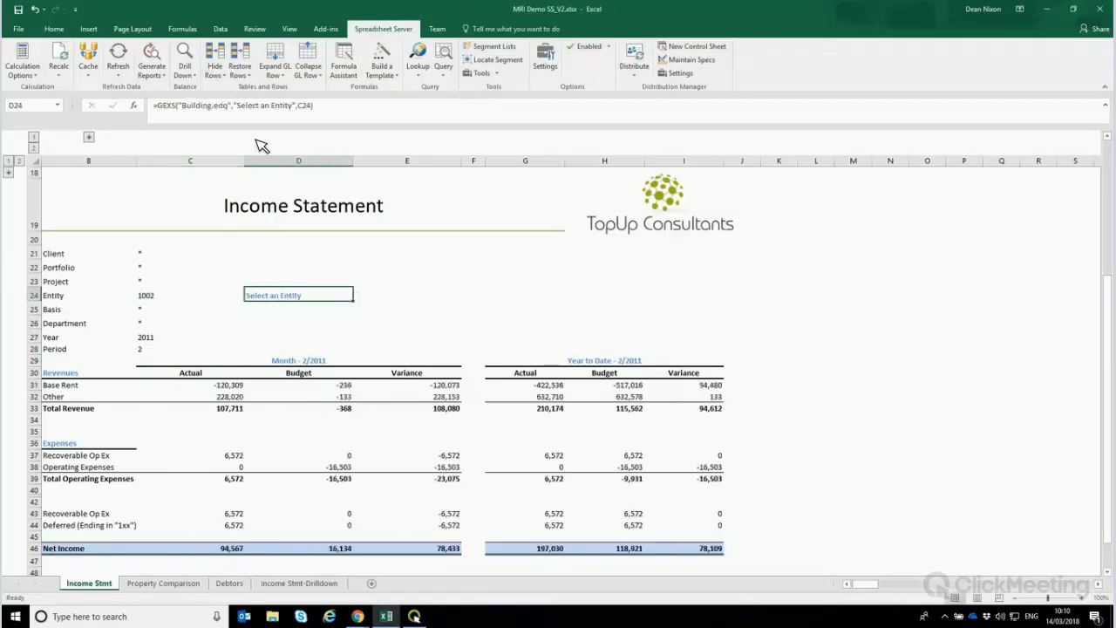
# Drill down into the month Actual of Base Rent for entity 1002, examine the balances and close the window
pyautogui.click(205, 384)
pyautogui.click(185, 54)
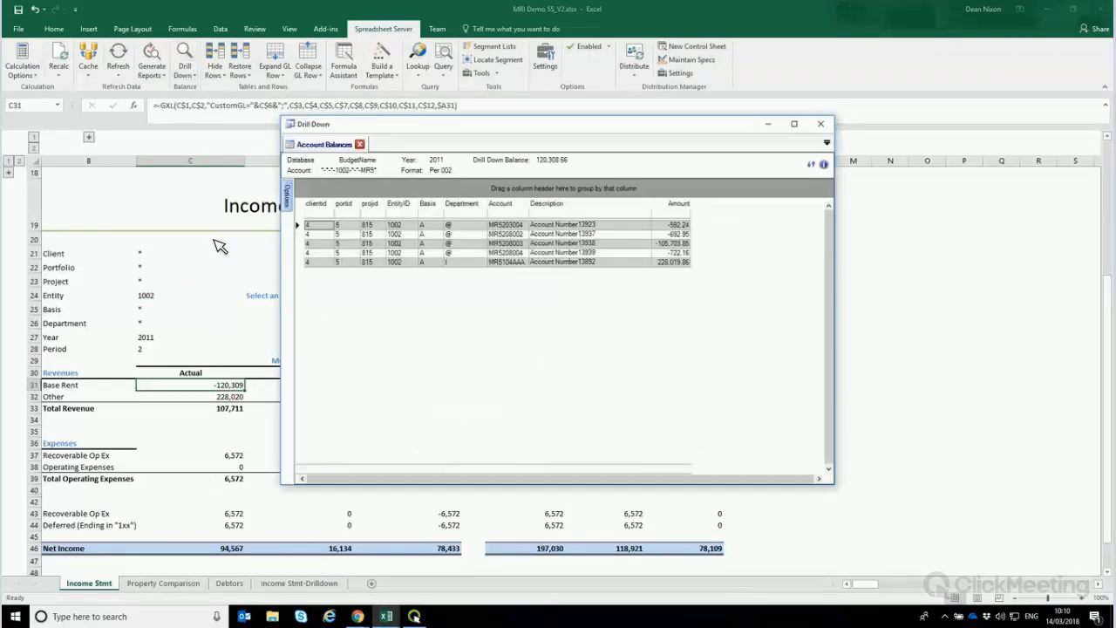
pyautogui.click(820, 124)
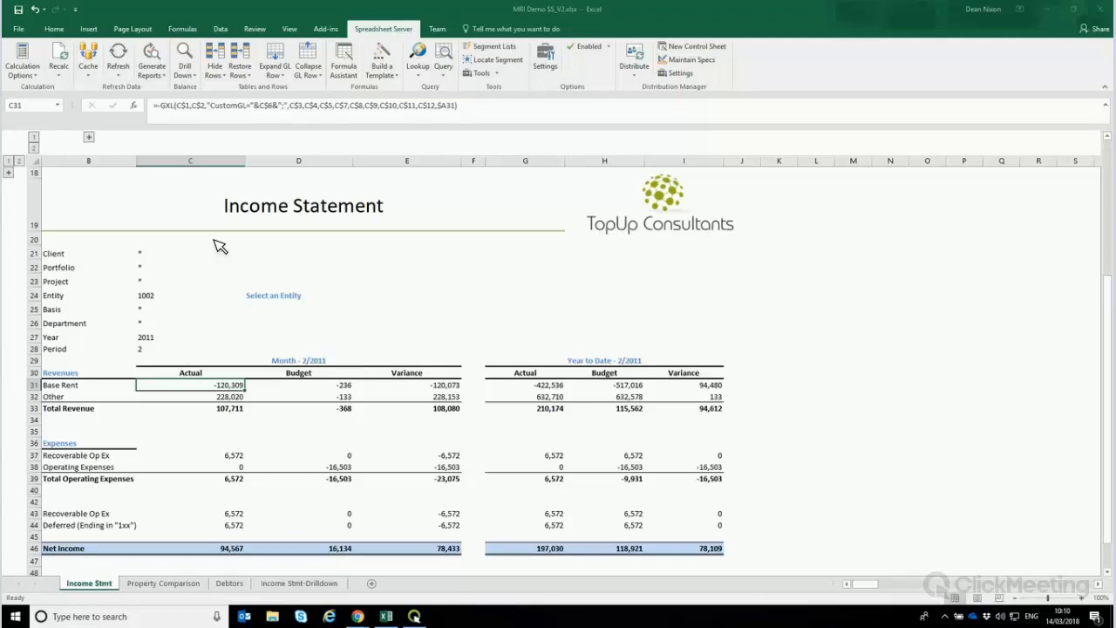
# Show the hidden column A to examine the account masks of the statement lines, hide it again and select the Base Rent month Budget
pyautogui.click(89, 137)
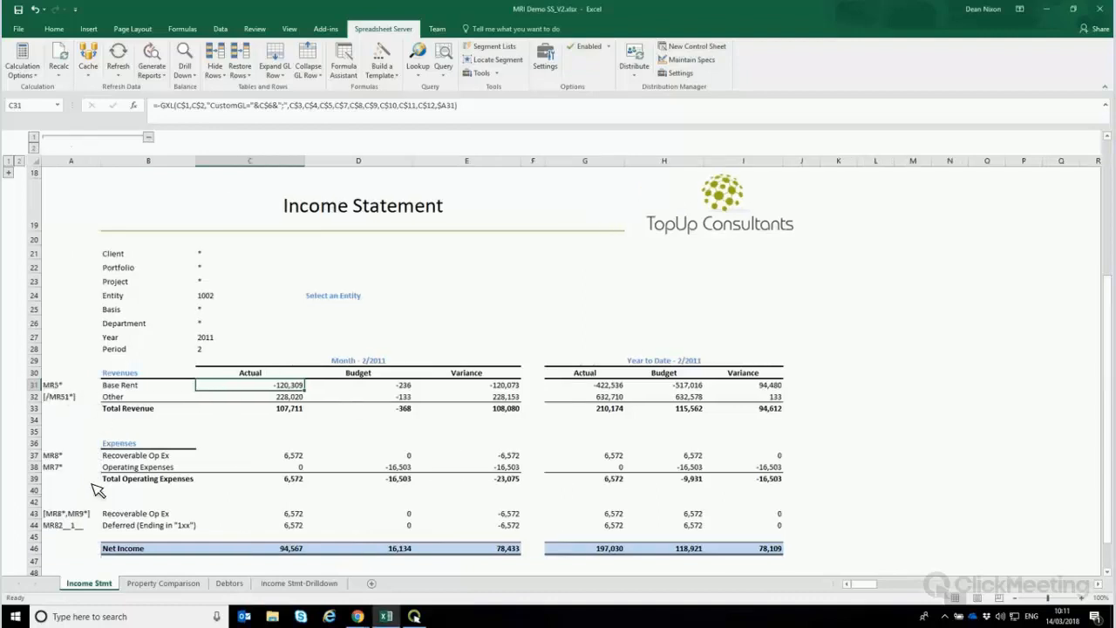
pyautogui.click(66, 389)
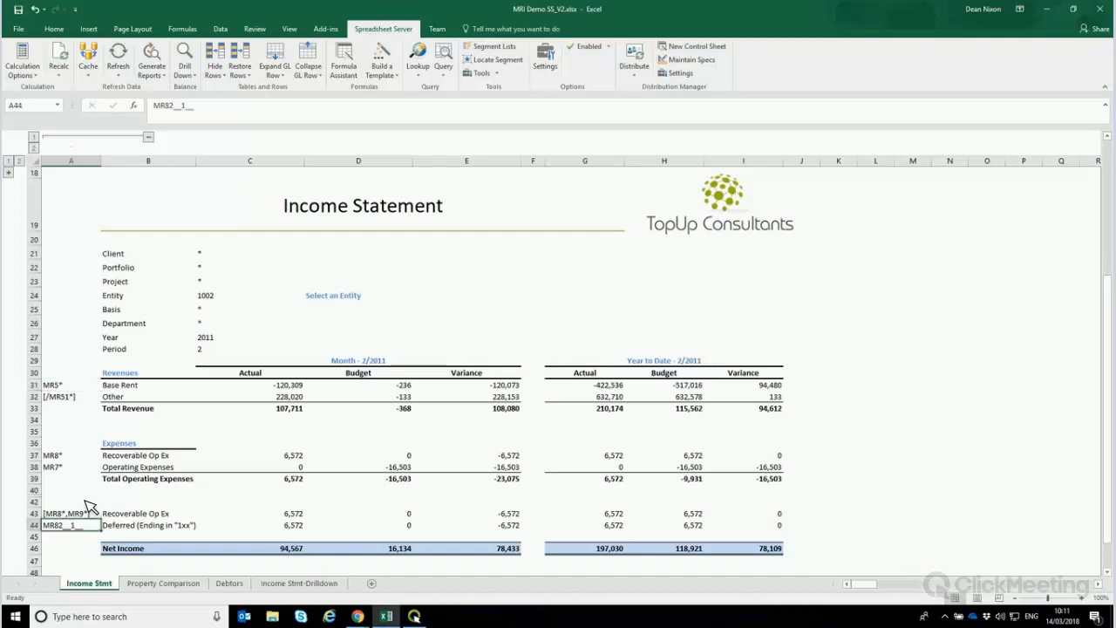
pyautogui.click(84, 502)
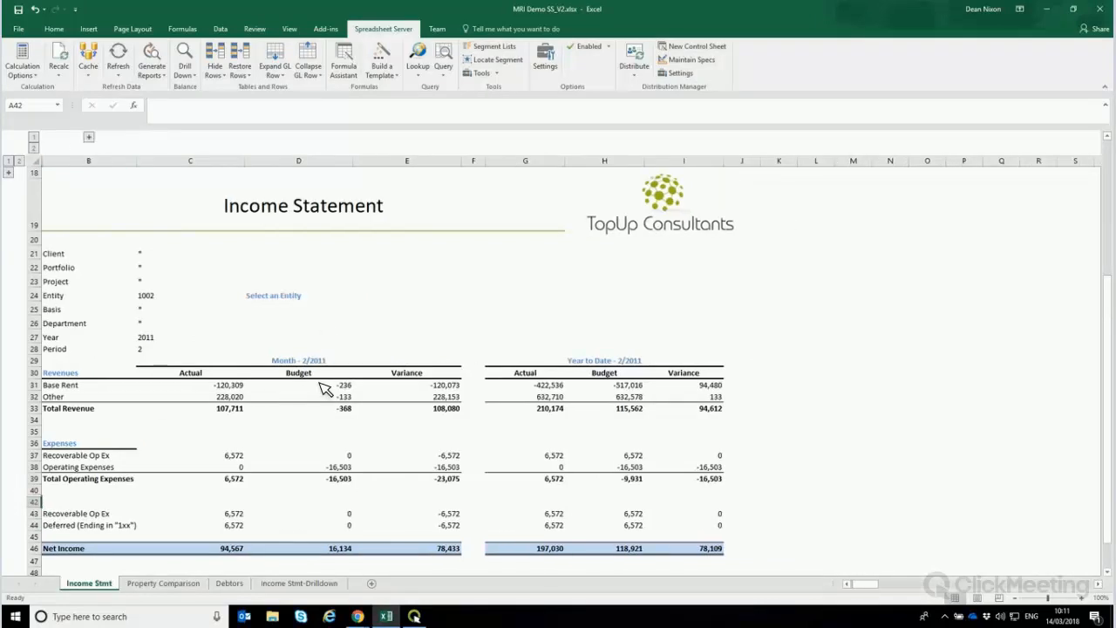
pyautogui.click(320, 378)
pyautogui.click(320, 384)
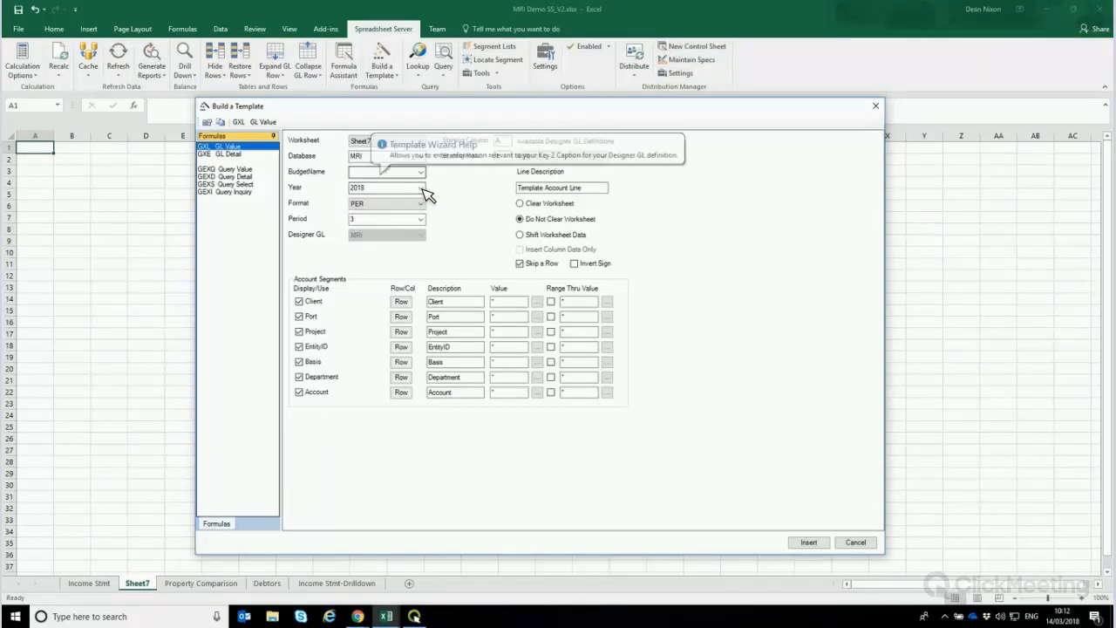
# In the GL Value template for Sheet7, set the Year to 2011 and the Format to QTR
pyautogui.click(420, 188)
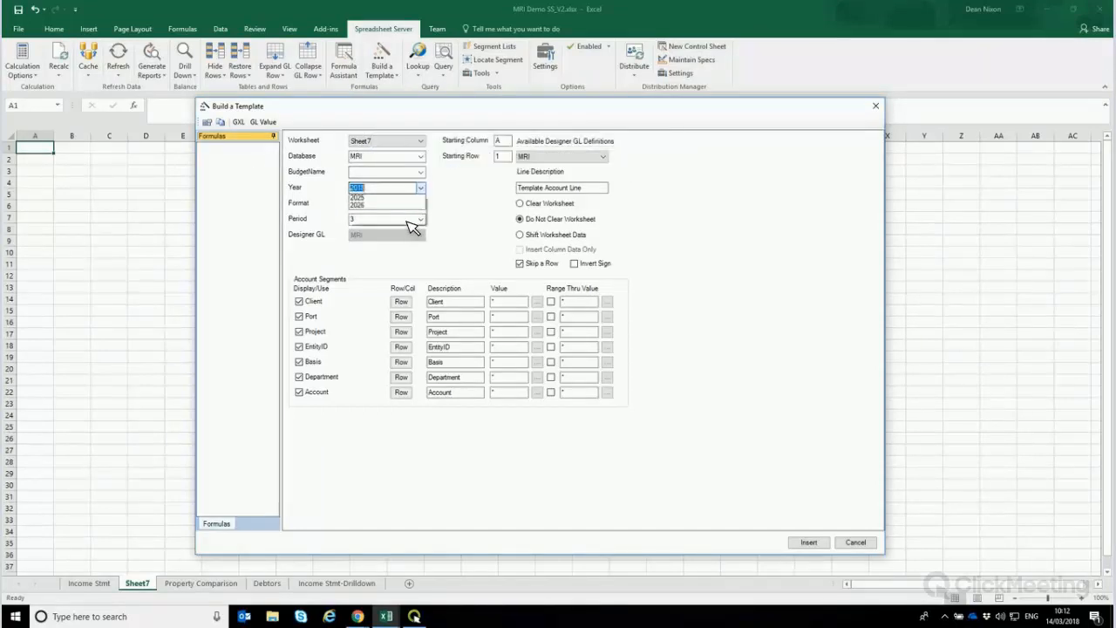
pyautogui.click(420, 189)
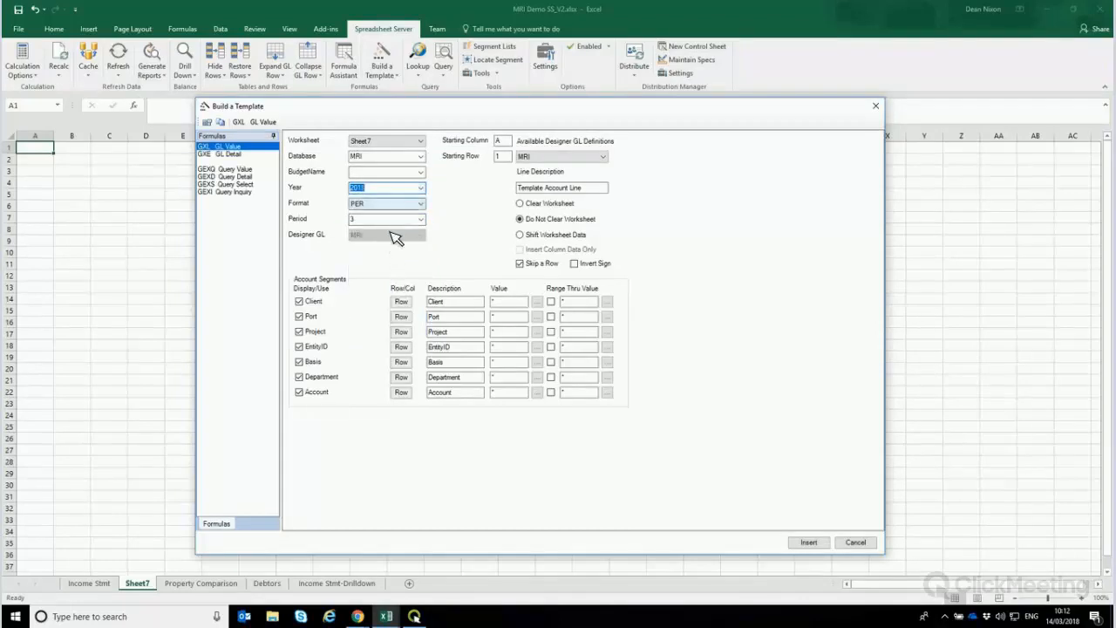
pyautogui.click(394, 206)
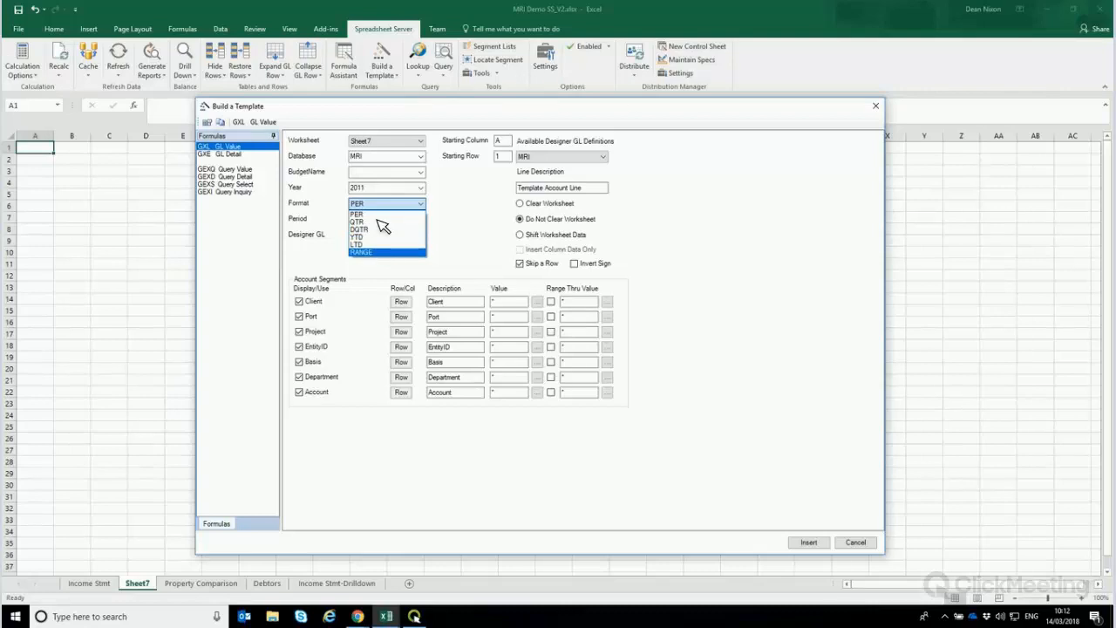
pyautogui.click(378, 222)
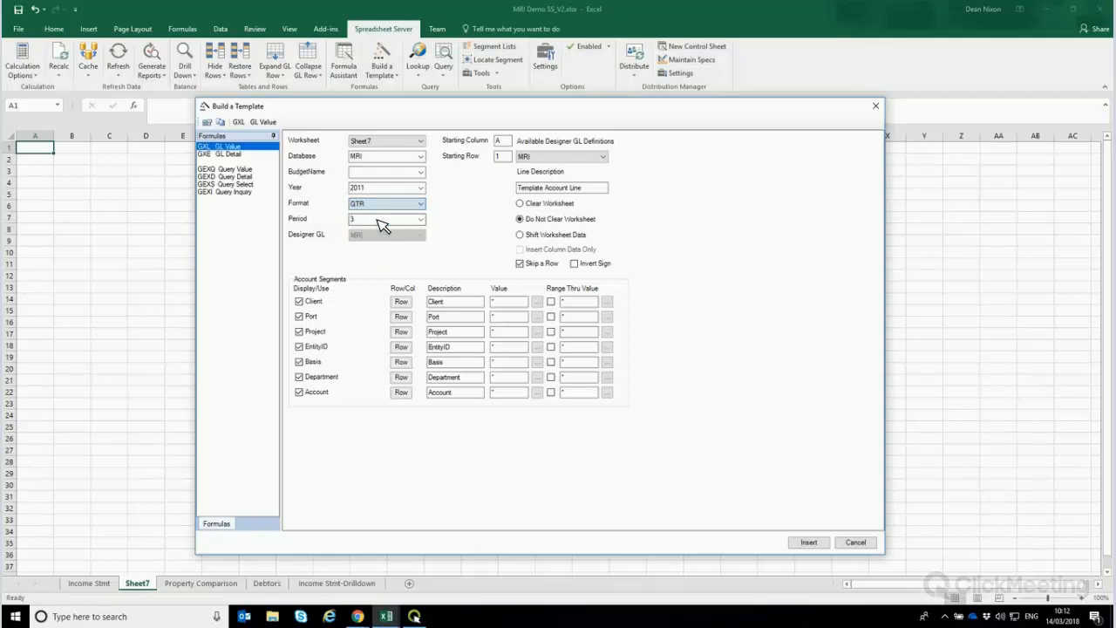
# Set the GL Value template's Period to 1
pyautogui.write('1')
pyautogui.doubleClick(502, 142)
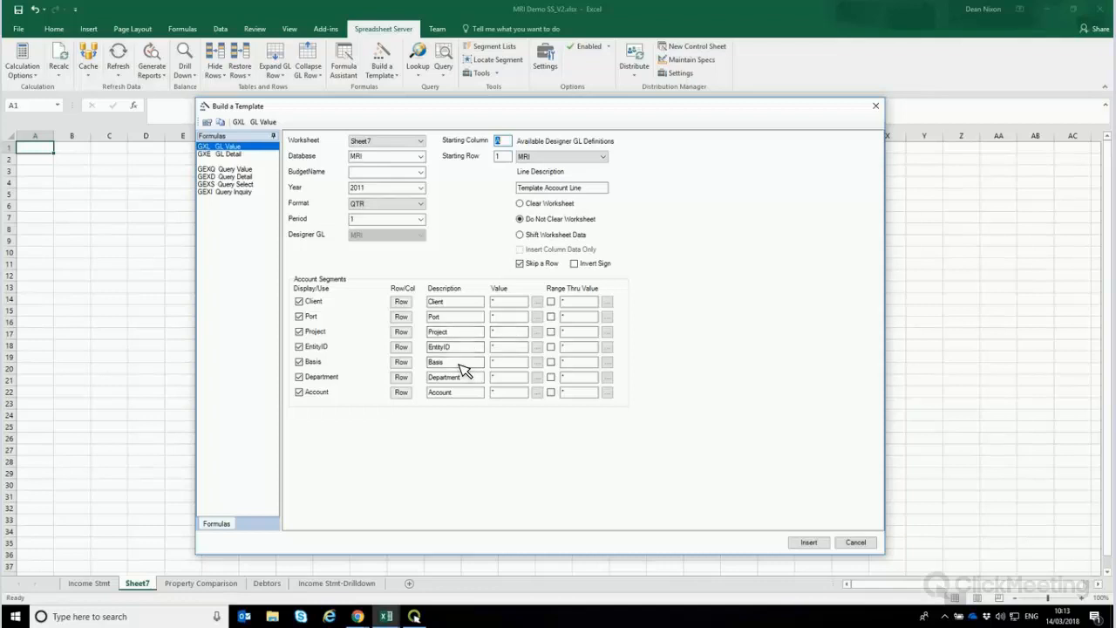
# Filter the Account segment's value list by value MR5 and by description S, clear the filters and close the list
pyautogui.click(537, 393)
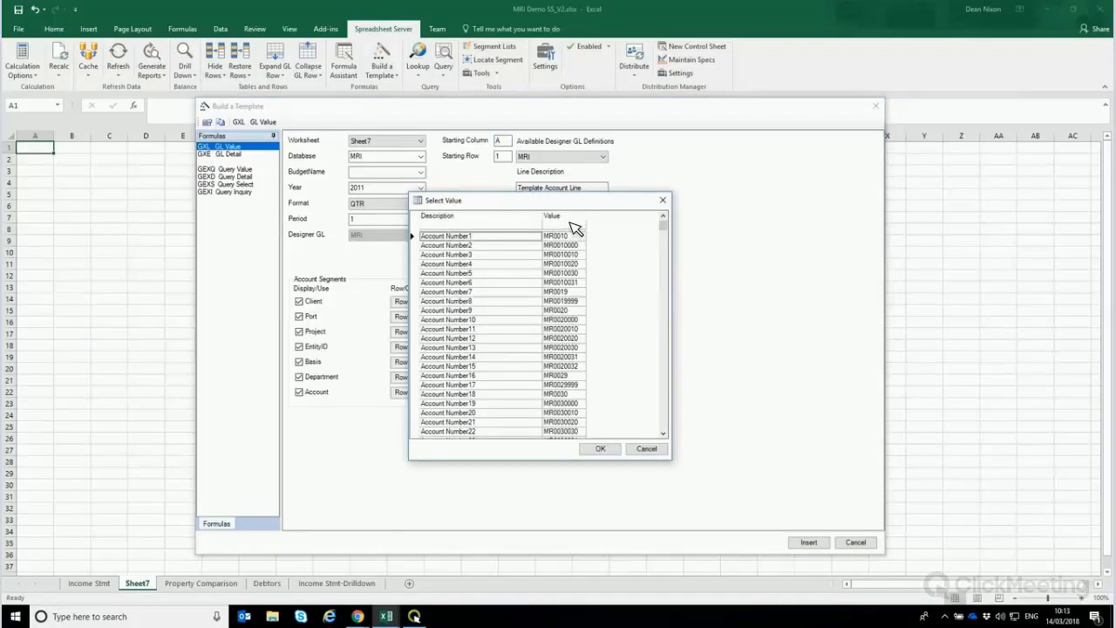
pyautogui.click(573, 225)
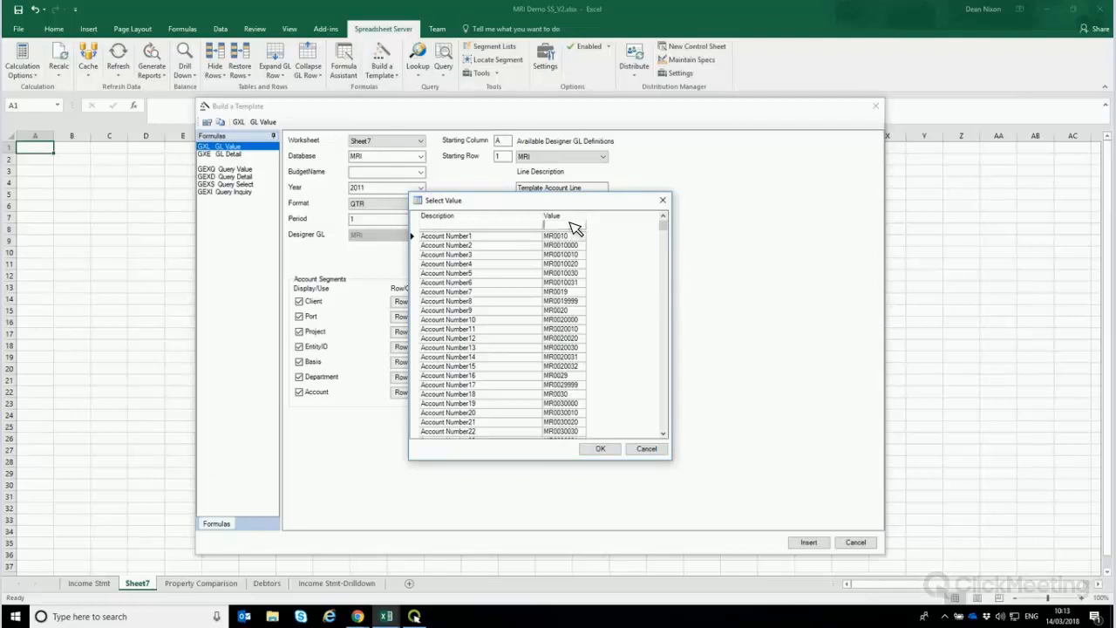
pyautogui.write('MR5')
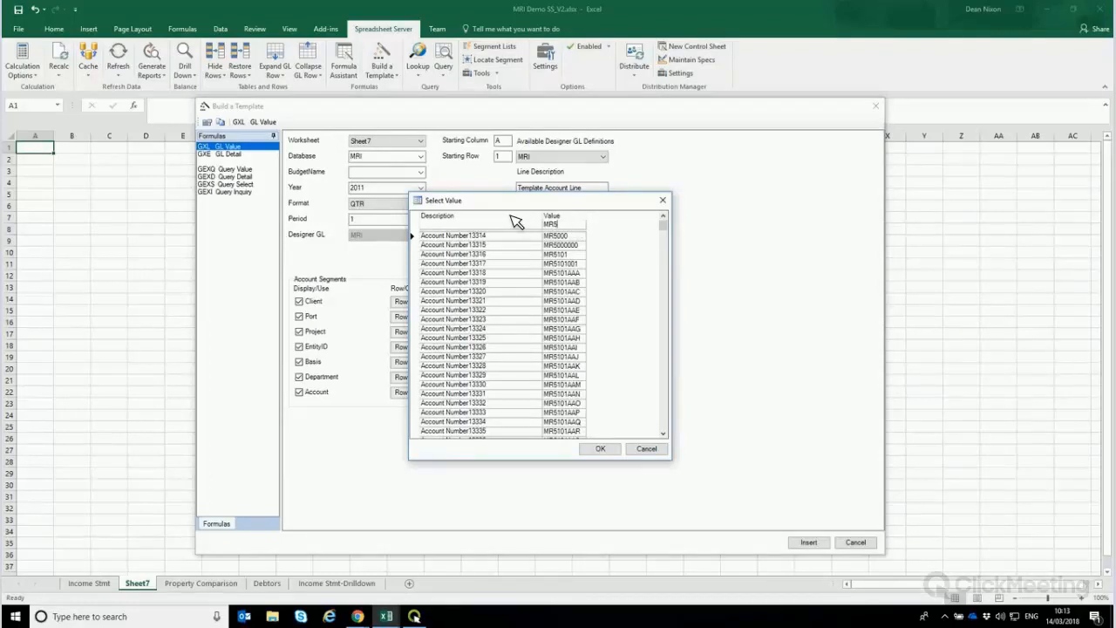
pyautogui.press('BackSpace')
pyautogui.press('BackSpace')
pyautogui.press('BackSpace')
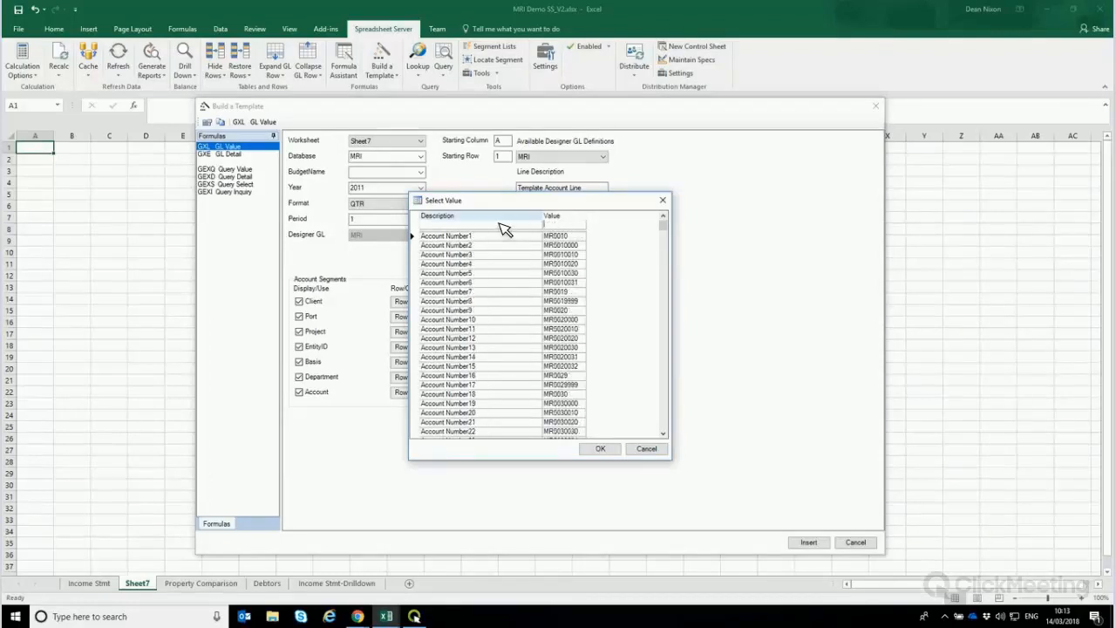
pyautogui.click(503, 225)
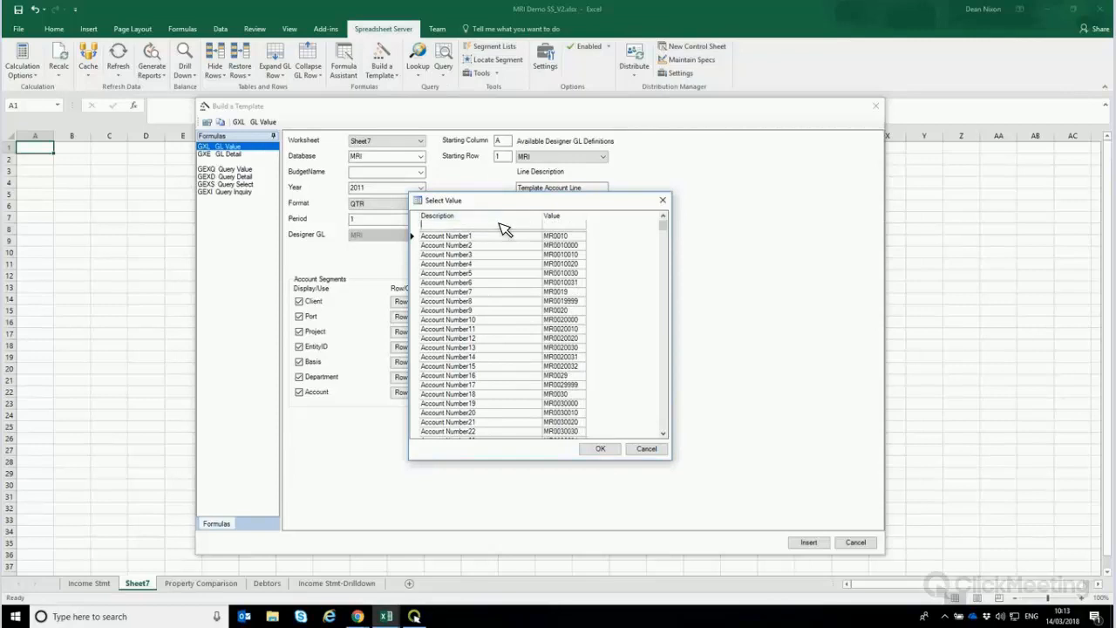
pyautogui.write('S')
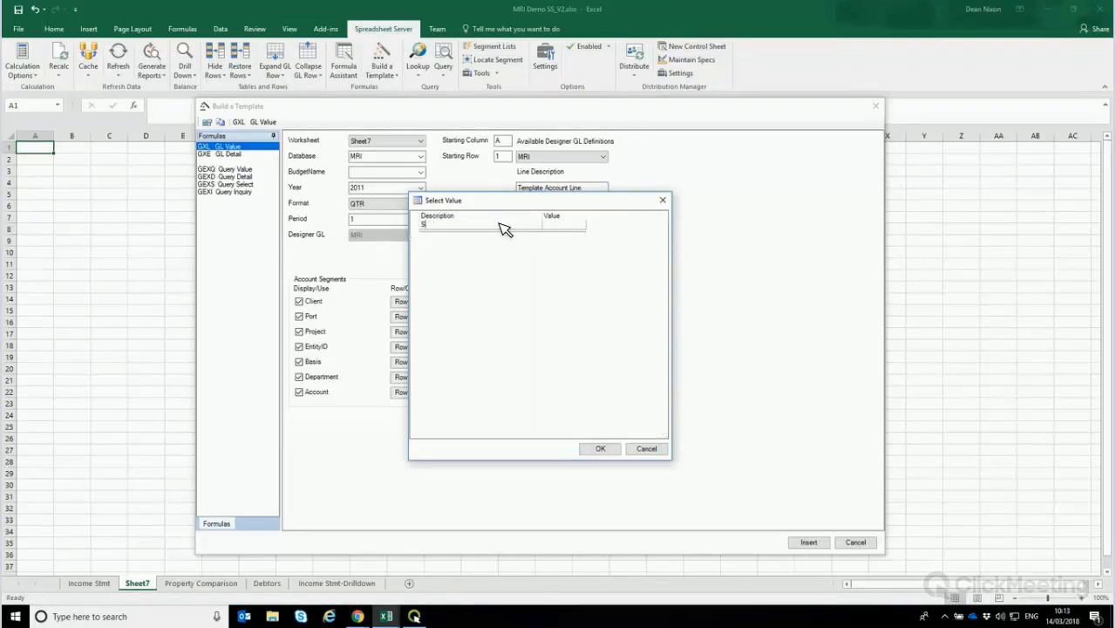
pyautogui.press('BackSpace')
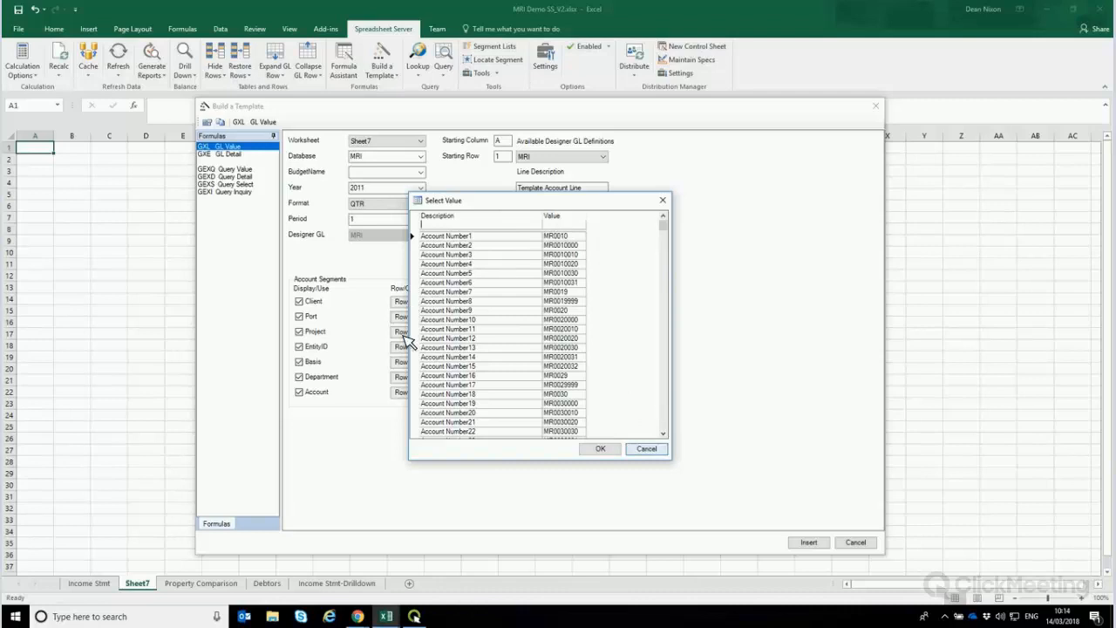
pyautogui.press('Escape')
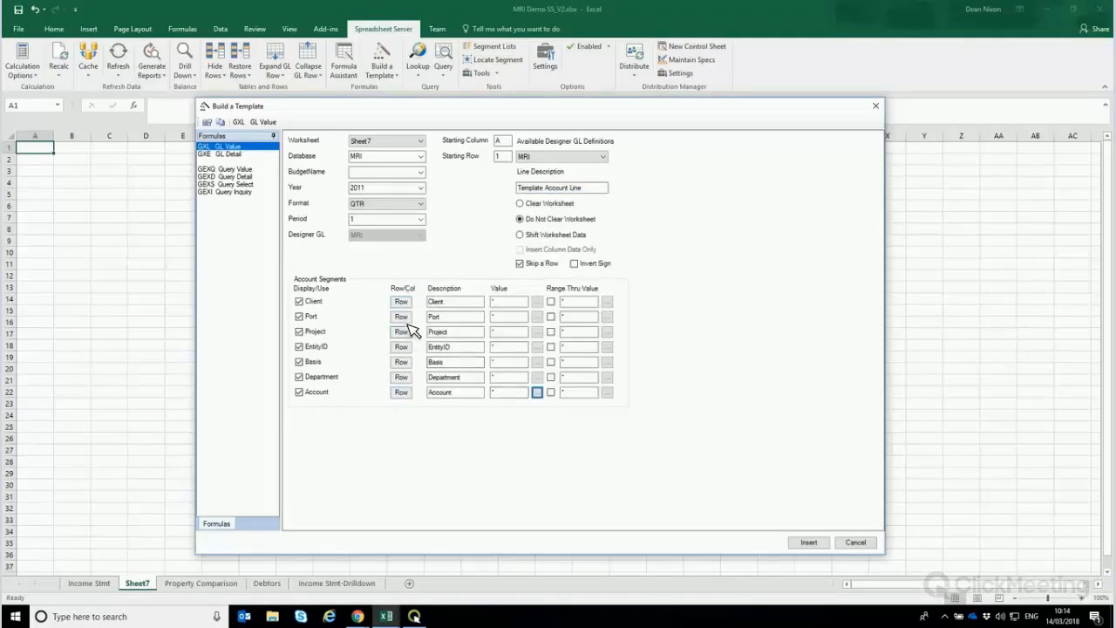
# Switch the Client, Port, Project, EntityID, Basis and Department segments from Row to Col placement in the template
pyautogui.moveTo(410, 327)
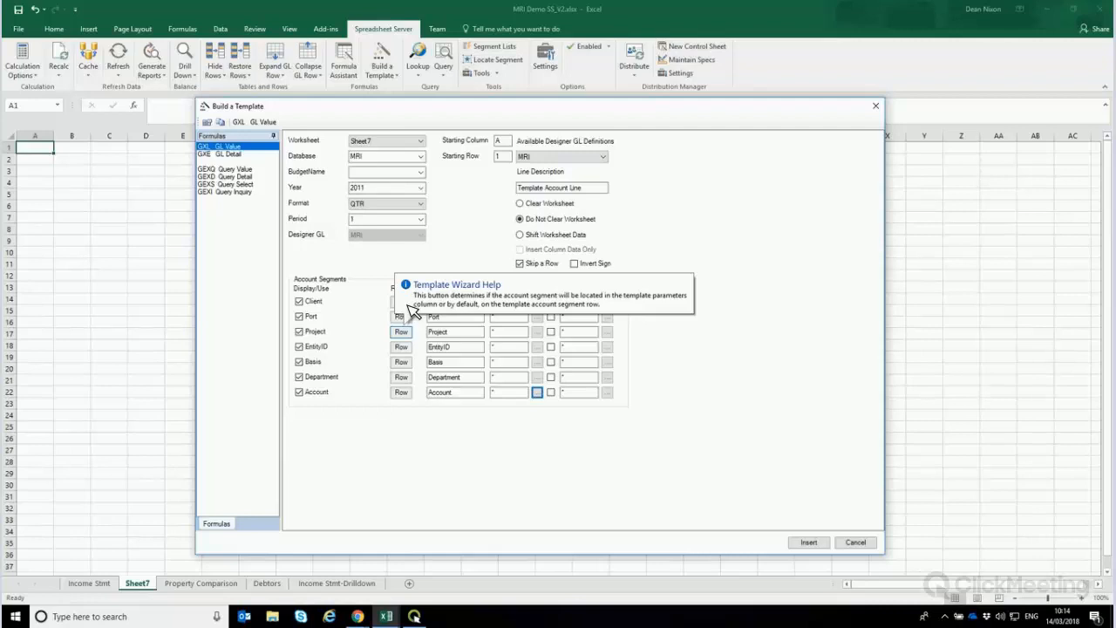
pyautogui.click(403, 303)
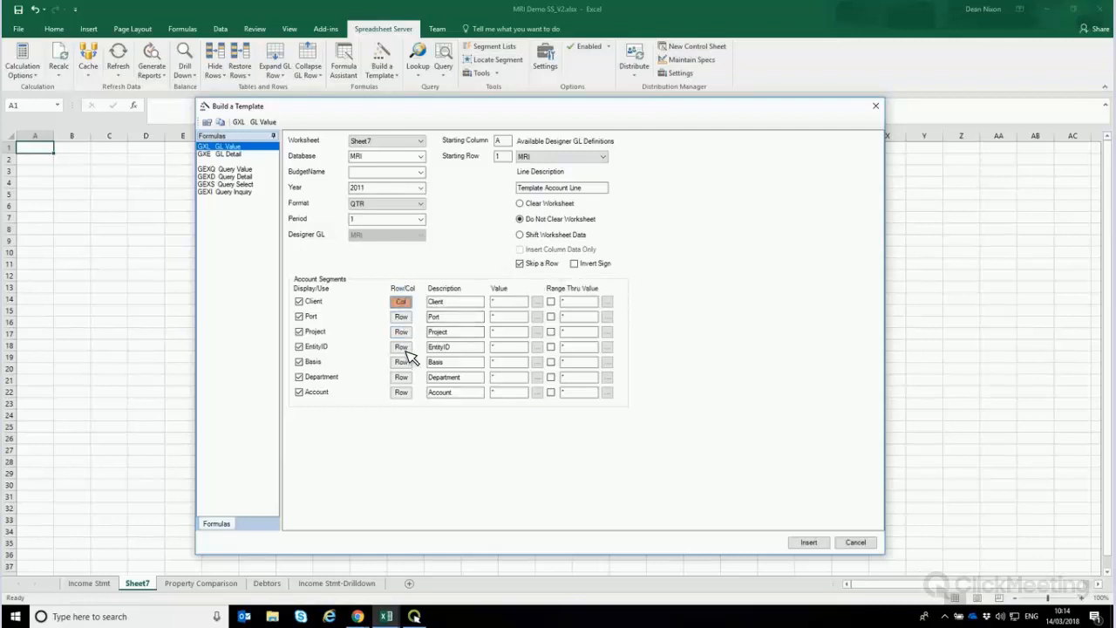
pyautogui.click(402, 317)
pyautogui.click(402, 332)
pyautogui.click(402, 347)
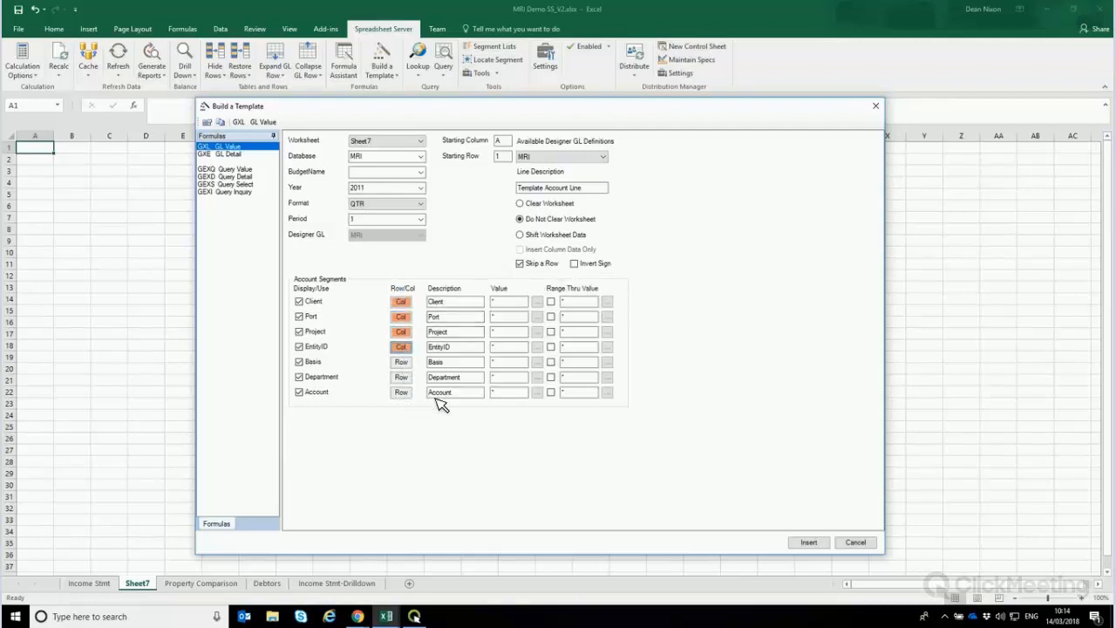
pyautogui.click(402, 362)
pyautogui.click(402, 378)
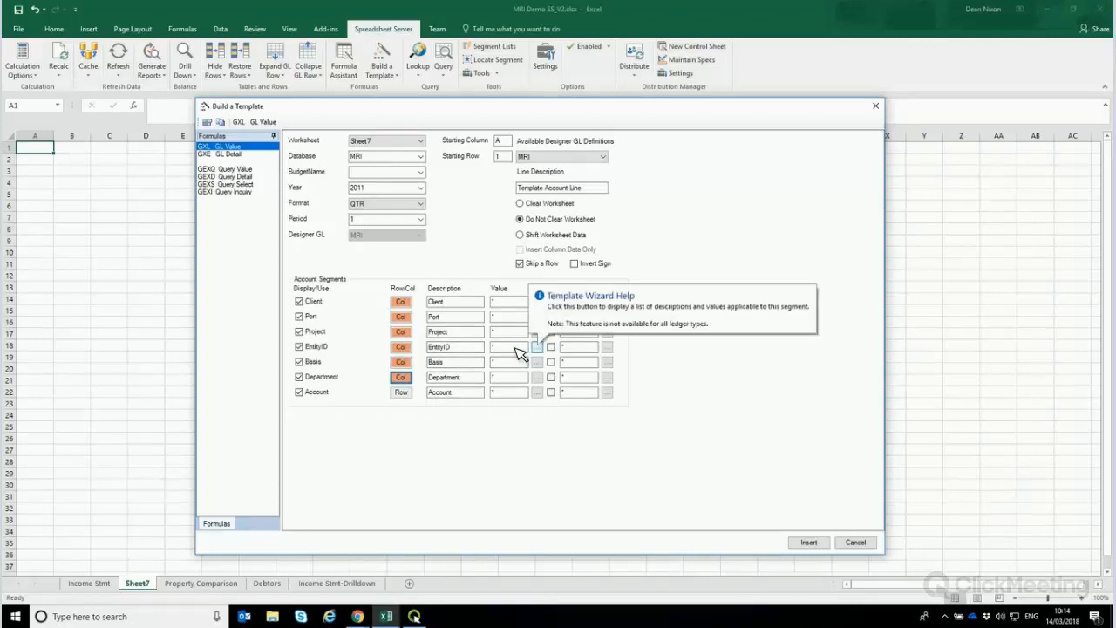
# Set the EntityID segment value to 100* and the Account value to MR5*, and insert the template into Sheet7
pyautogui.click(515, 347)
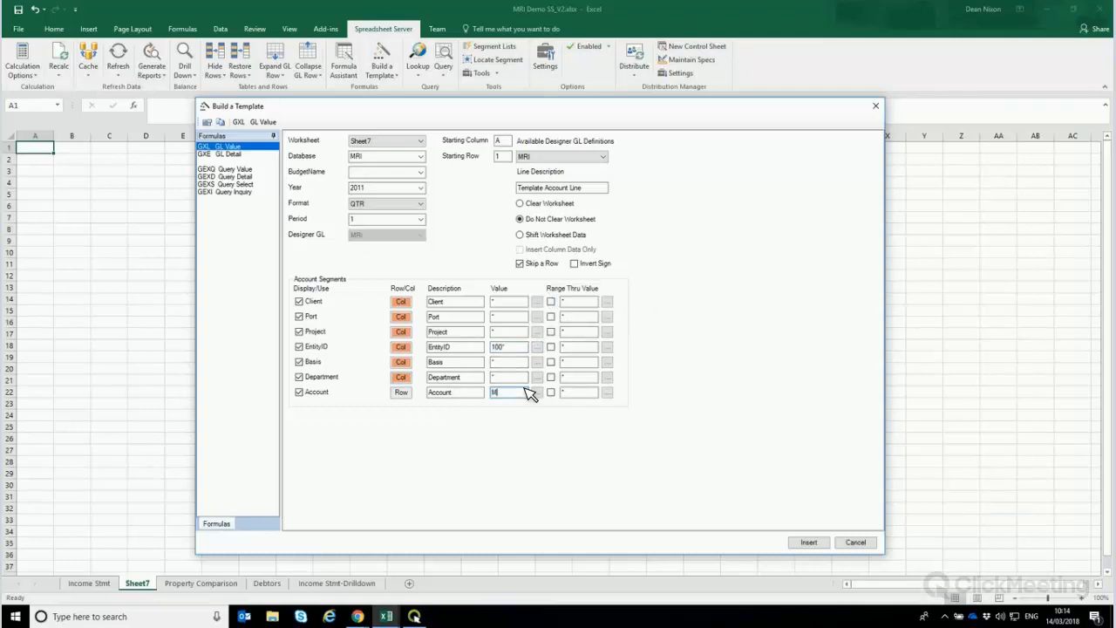
pyautogui.click(525, 389)
pyautogui.write('MR5*')
pyautogui.click(823, 541)
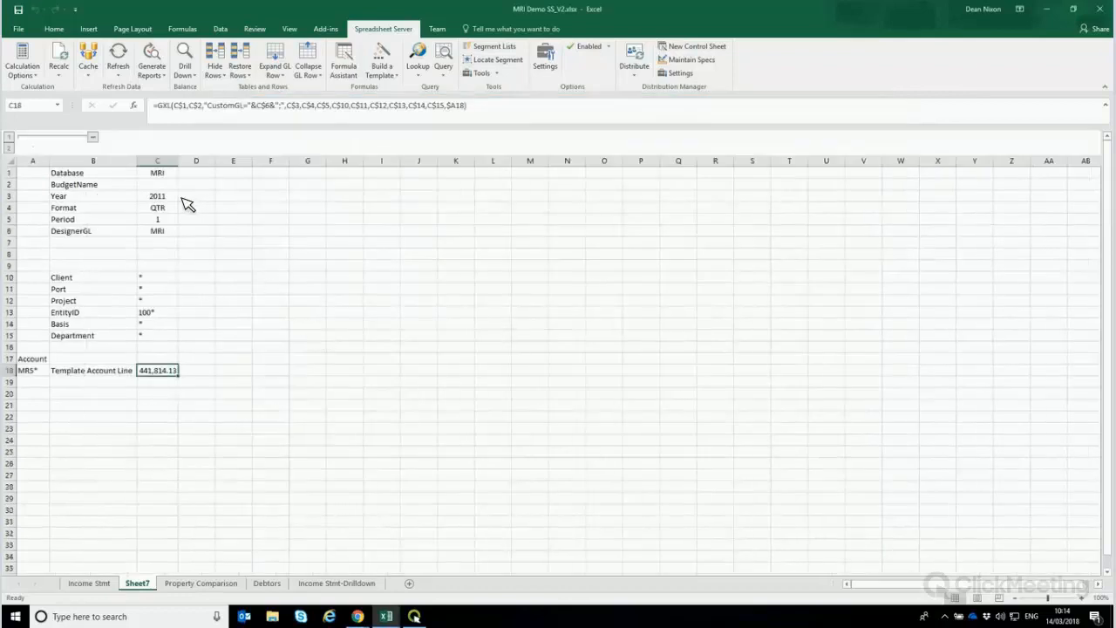
# Drill down into the Template Account Line balance in C18, examine the account balances and close the window
pyautogui.click(173, 198)
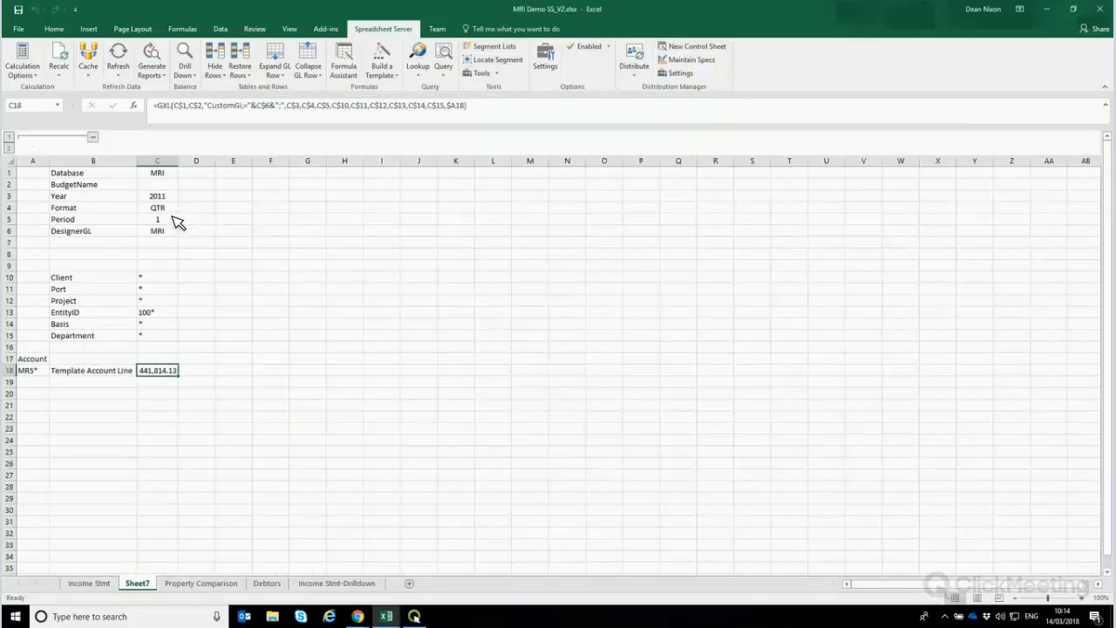
pyautogui.press('Down')
pyautogui.press('Down')
pyautogui.click(159, 374)
pyautogui.click(198, 417)
pyautogui.click(158, 371)
pyautogui.click(185, 54)
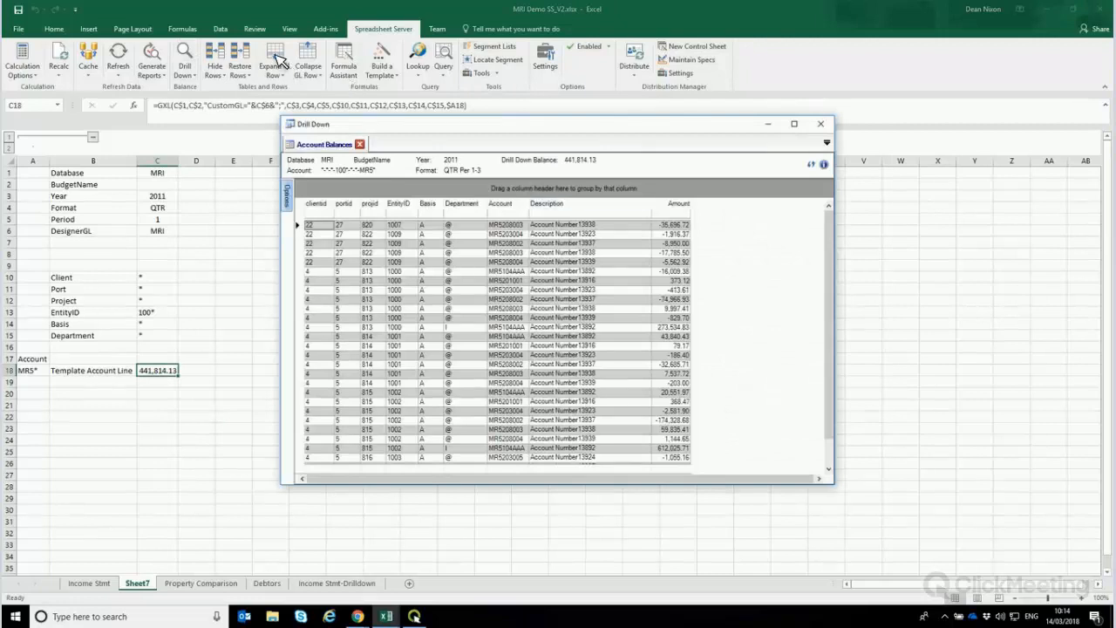
pyautogui.click(821, 124)
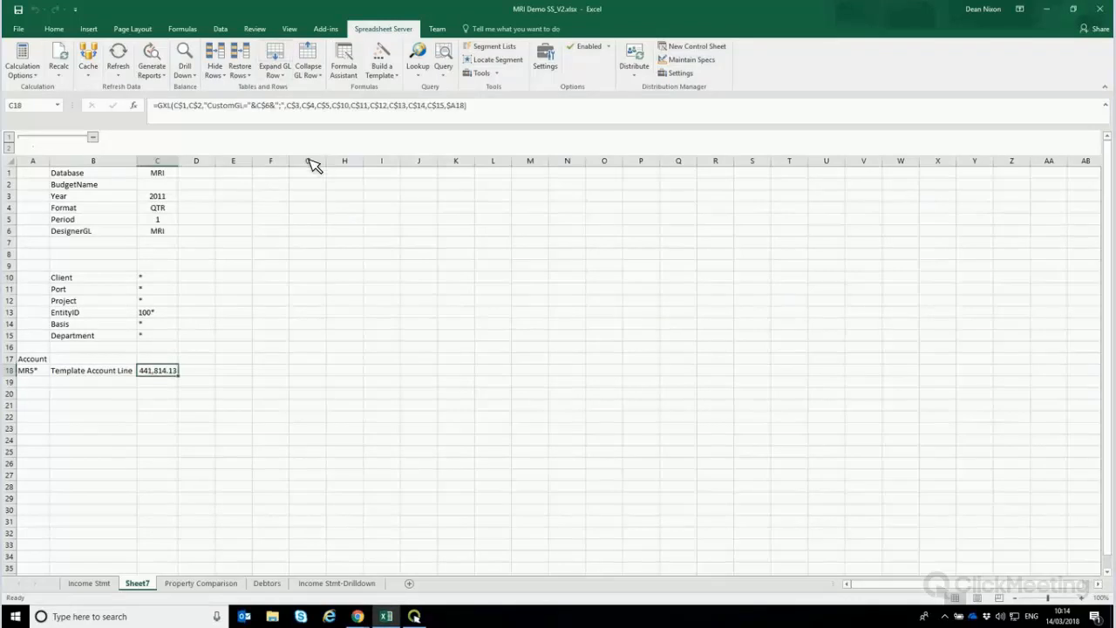
# Expand the MR5* template account line in row 18 into its individual accounts and collapse it again
pyautogui.click(274, 61)
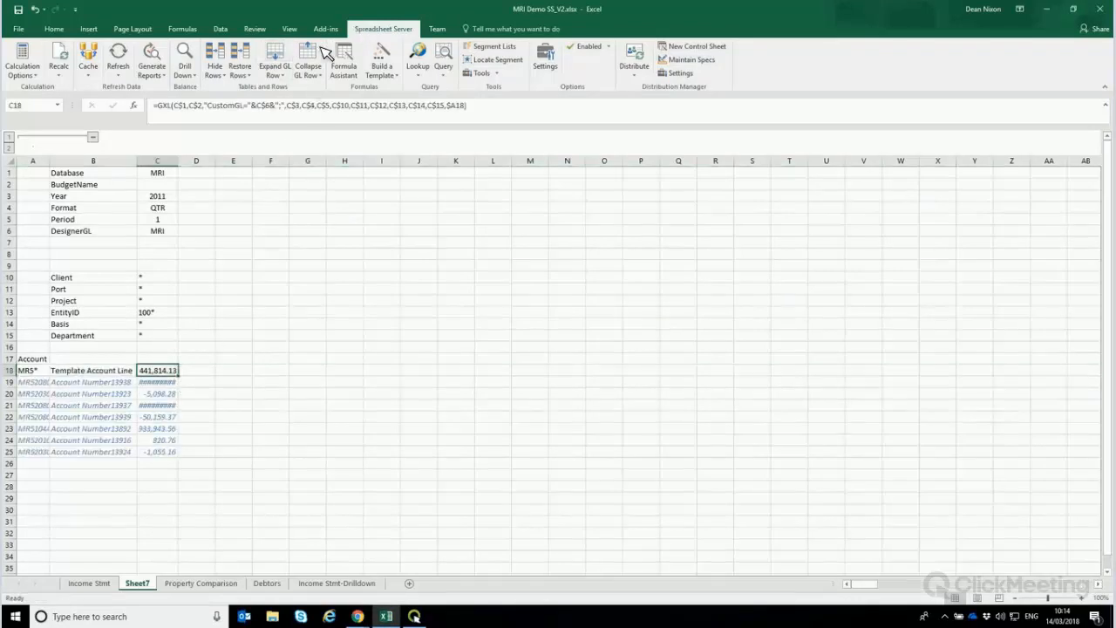
pyautogui.press('Down')
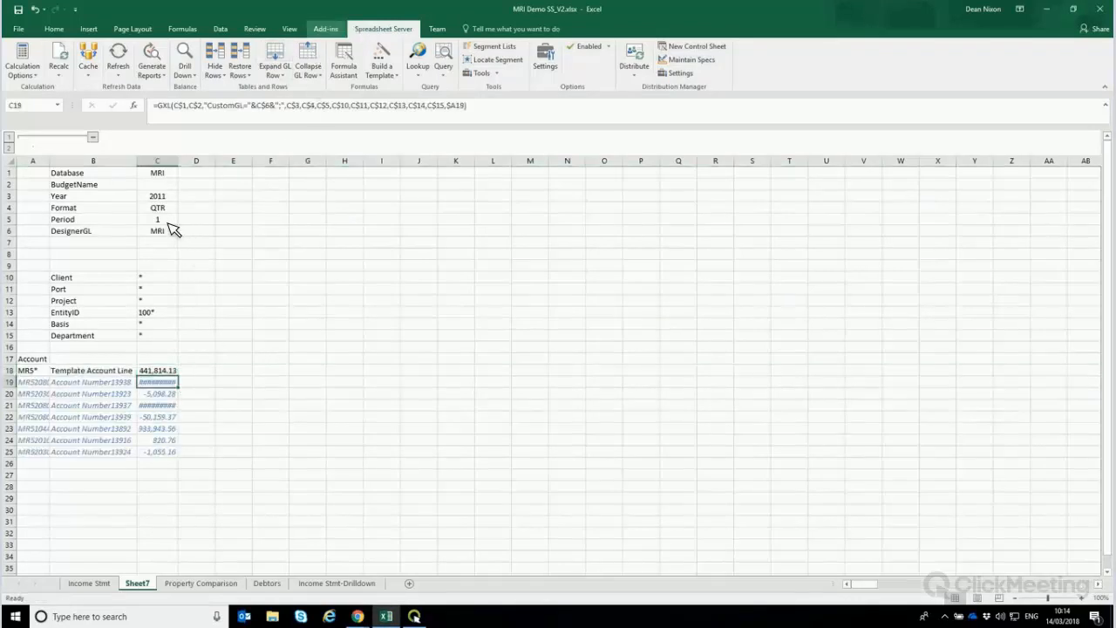
pyautogui.click(308, 54)
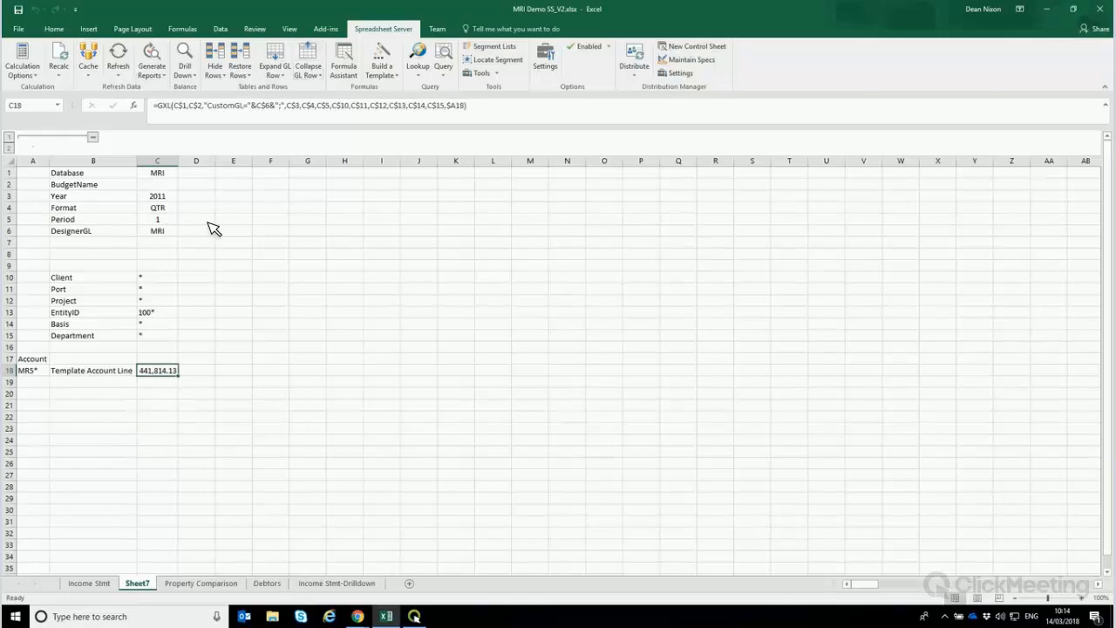
# Set the Period in C5 to 2 and widen column C to fit larger balances
pyautogui.press('Up')
pyautogui.press('Up')
pyautogui.press('Up')
pyautogui.press('Up')
pyautogui.press('Up')
pyautogui.press('Up')
pyautogui.press('Up')
pyautogui.press('Up')
pyautogui.press('Up')
pyautogui.press('Up')
pyautogui.press('Up')
pyautogui.press('Up')
pyautogui.press('Up')
pyautogui.press('Down')
pyautogui.press('Up')
pyautogui.write('2')
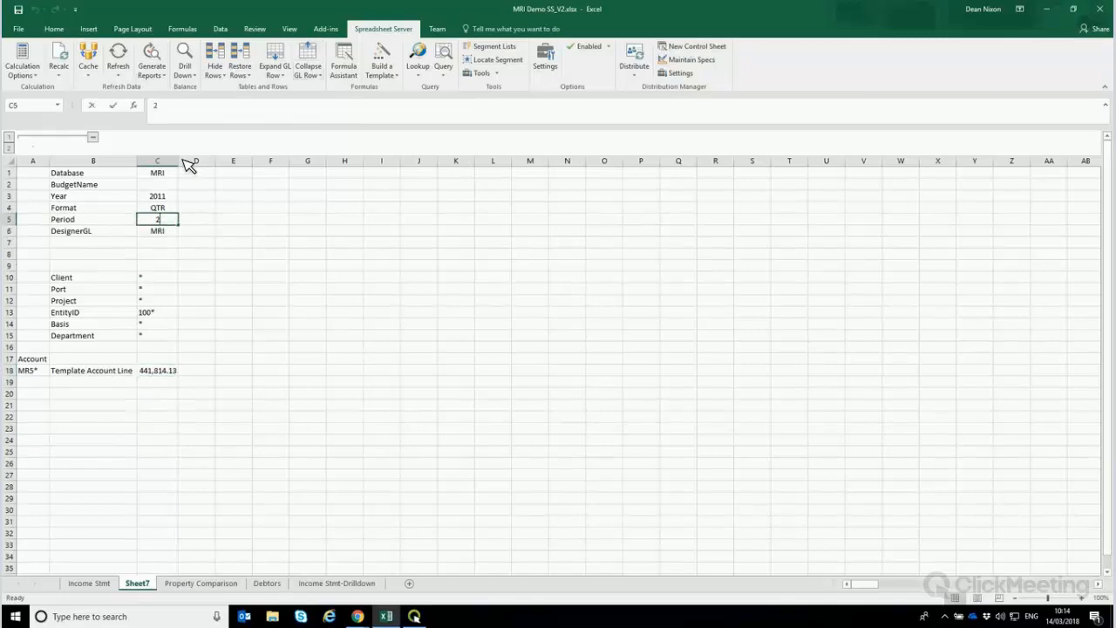
pyautogui.press('Right')
pyautogui.press('Left')
pyautogui.moveTo(178, 160); pyautogui.dragTo(212, 160)
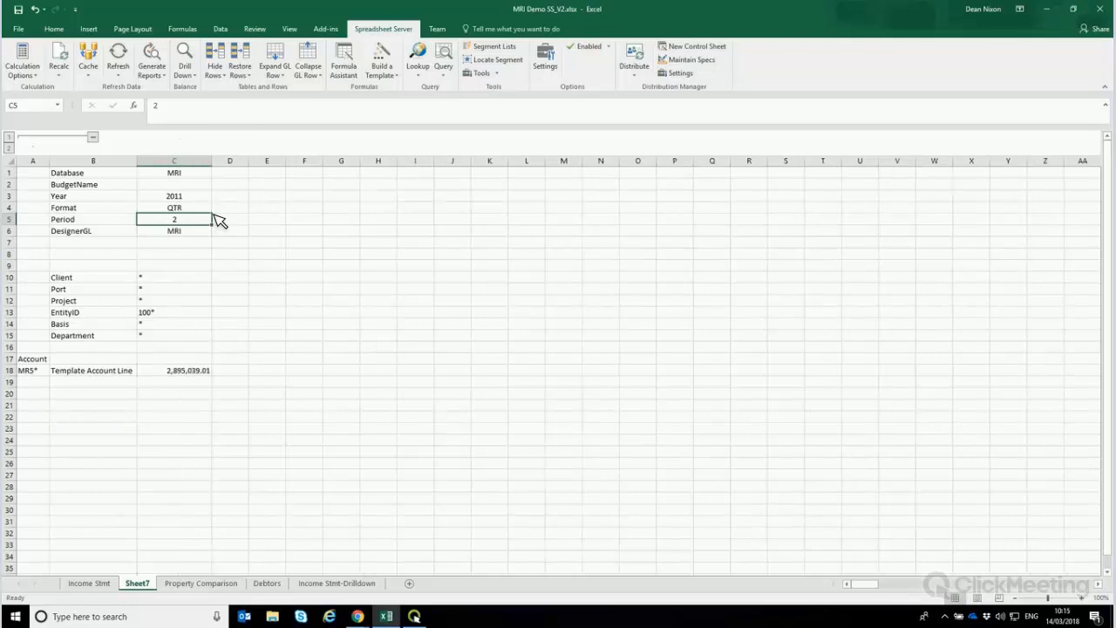
# Try Periods 3 and 4 in C5 to recalculate the balance, and set the Period back to 1
pyautogui.write('3')
pyautogui.press('Right')
pyautogui.press('Left')
pyautogui.write('4')
pyautogui.press('Right')
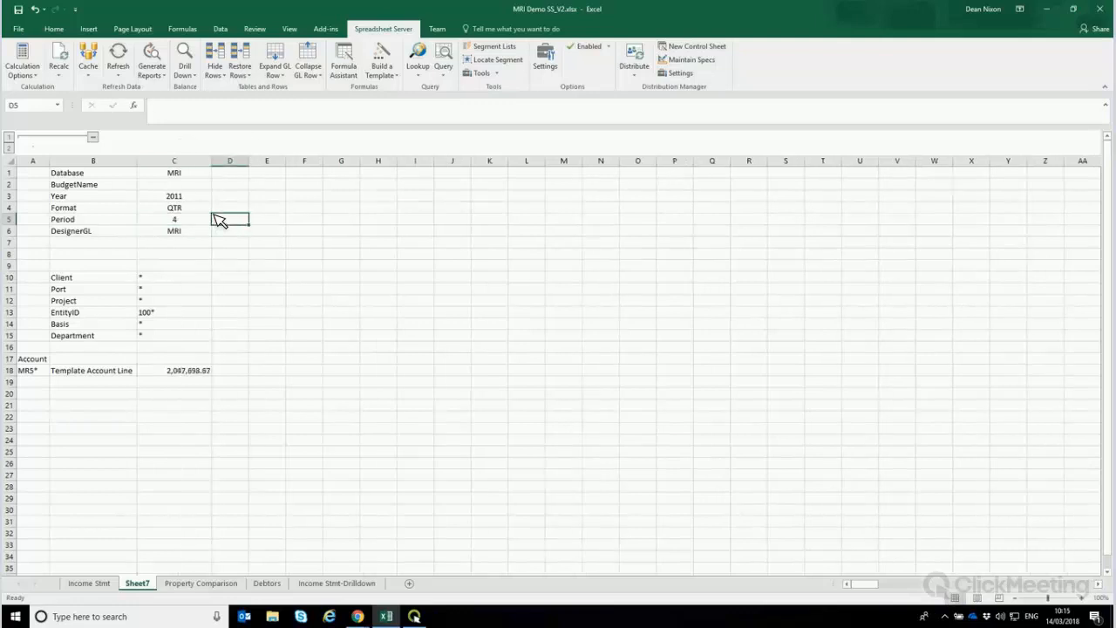
pyautogui.press('Left')
pyautogui.write('1')
pyautogui.press('Right')
# Copy the whole of column C into columns D to F
pyautogui.click(207, 162)
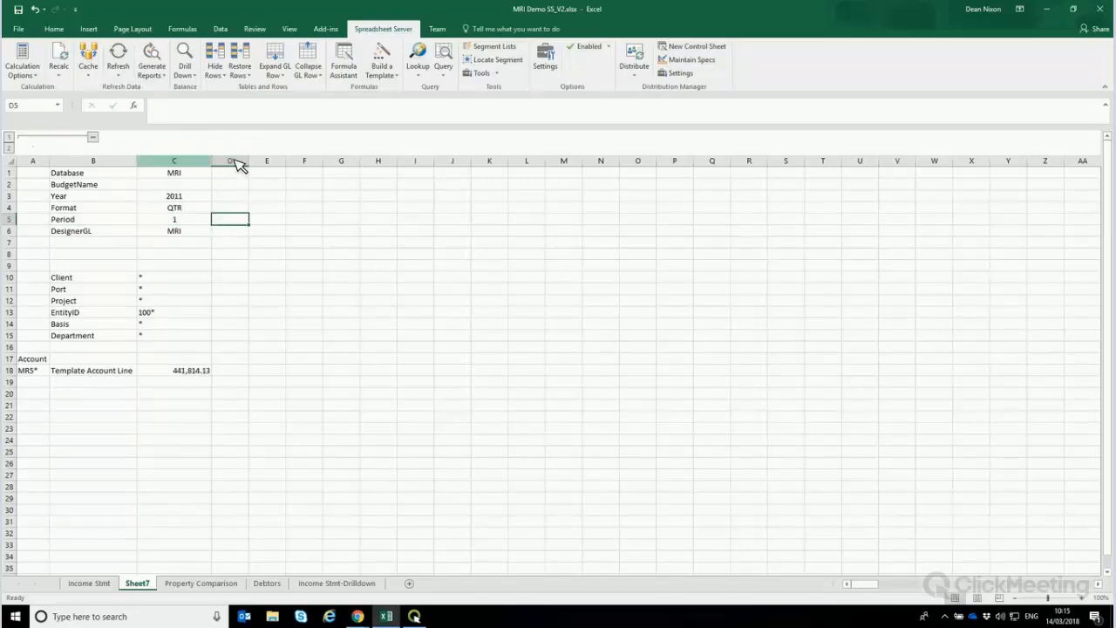
pyautogui.hotkey('ctrl', 'c')
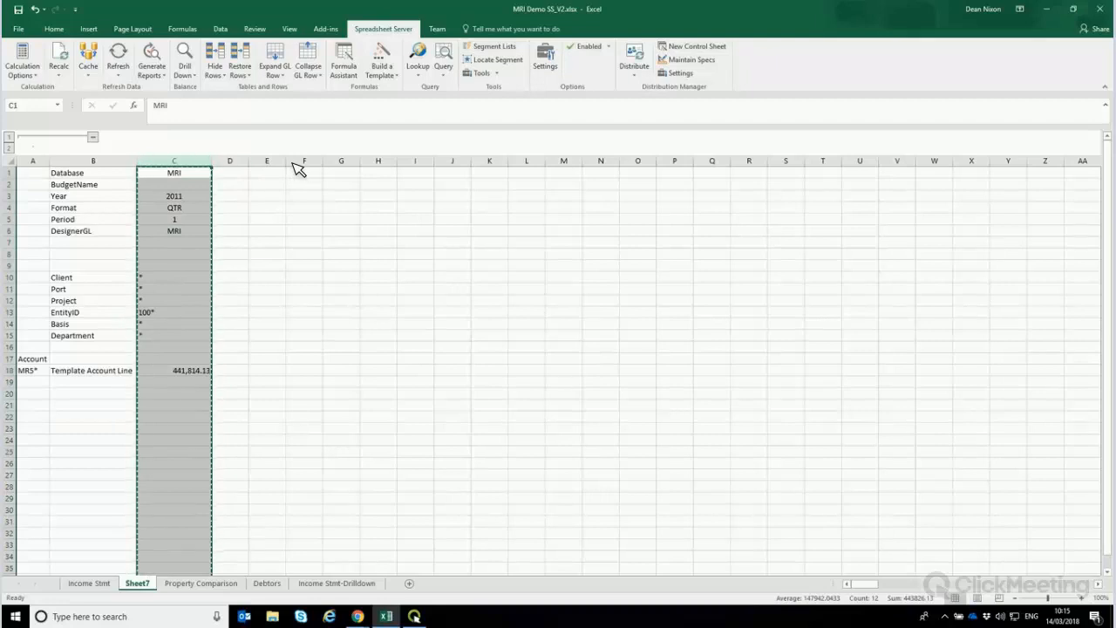
pyautogui.moveTo(229, 163)
pyautogui.mouseDown()
pyautogui.moveTo(276, 225)
pyautogui.moveTo(316, 220)
pyautogui.mouseUp()
pyautogui.press('Return')
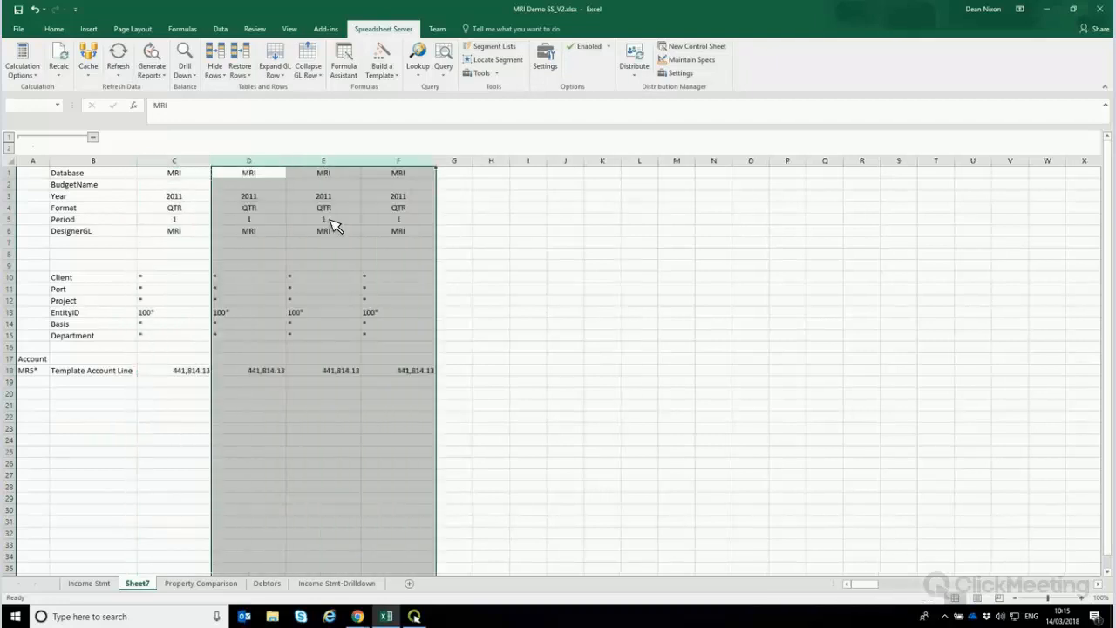
# Set the Period in row 5 to 2, 3 and 4 for columns D, E and F
pyautogui.click(261, 219)
pyautogui.write('2')
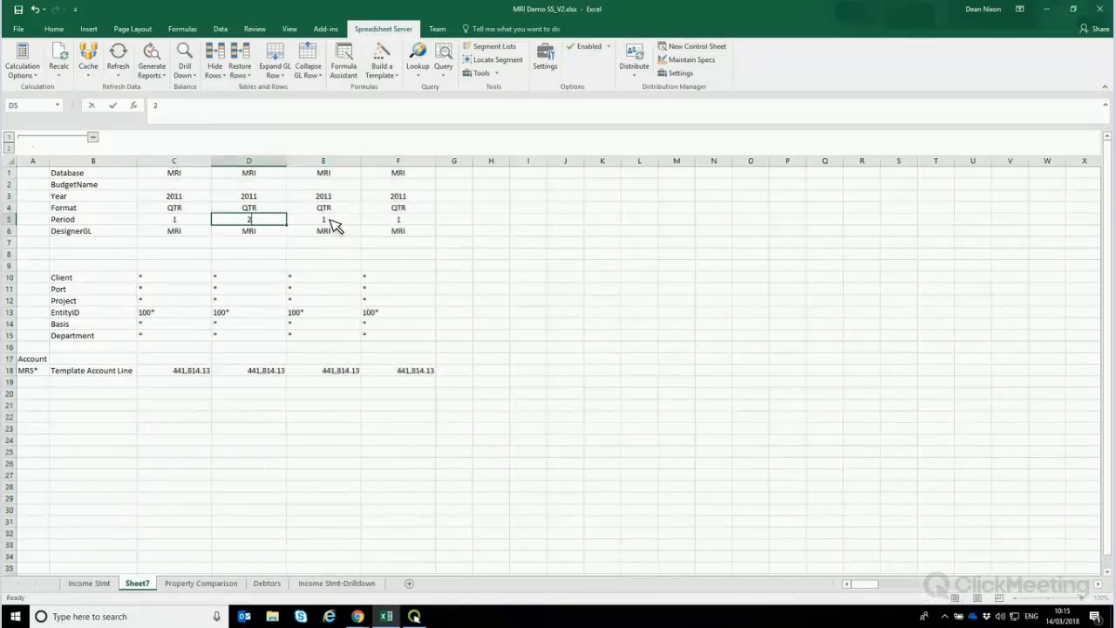
pyautogui.press('Tab')
pyautogui.write('3')
pyautogui.press('Tab')
pyautogui.press('Tab')
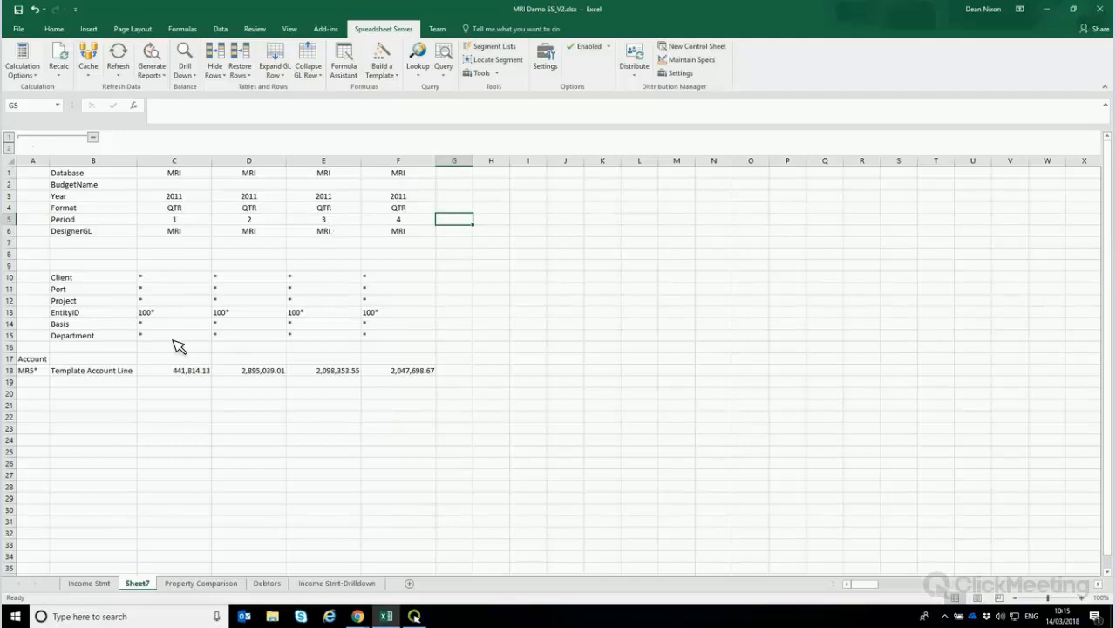
pyautogui.moveTo(323, 219); pyautogui.dragTo(173, 344)
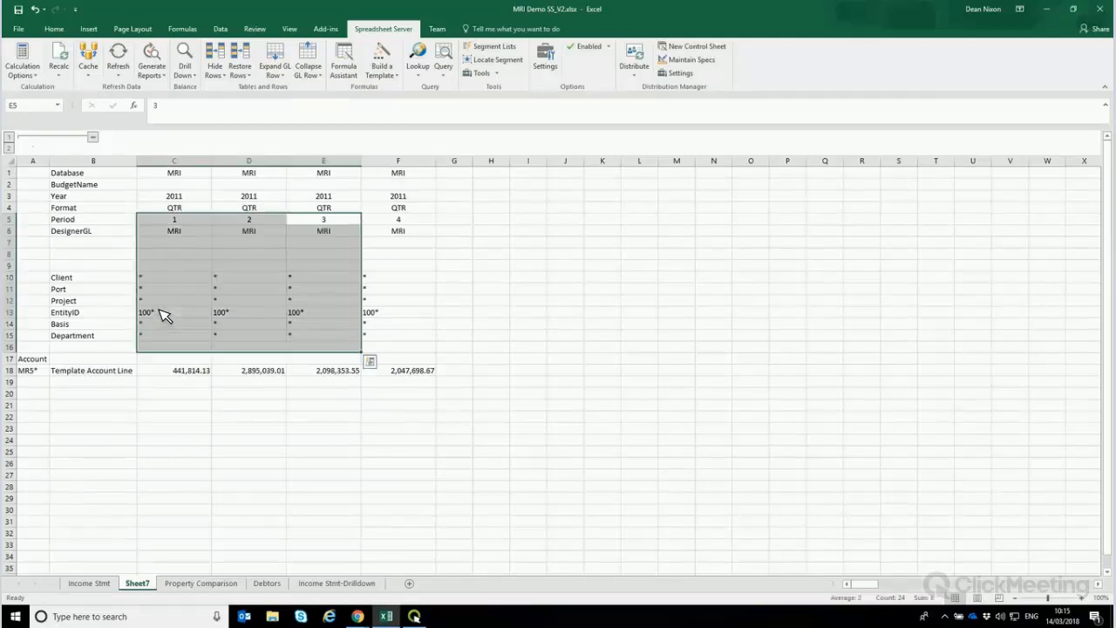
pyautogui.click(173, 346)
pyautogui.click(163, 310)
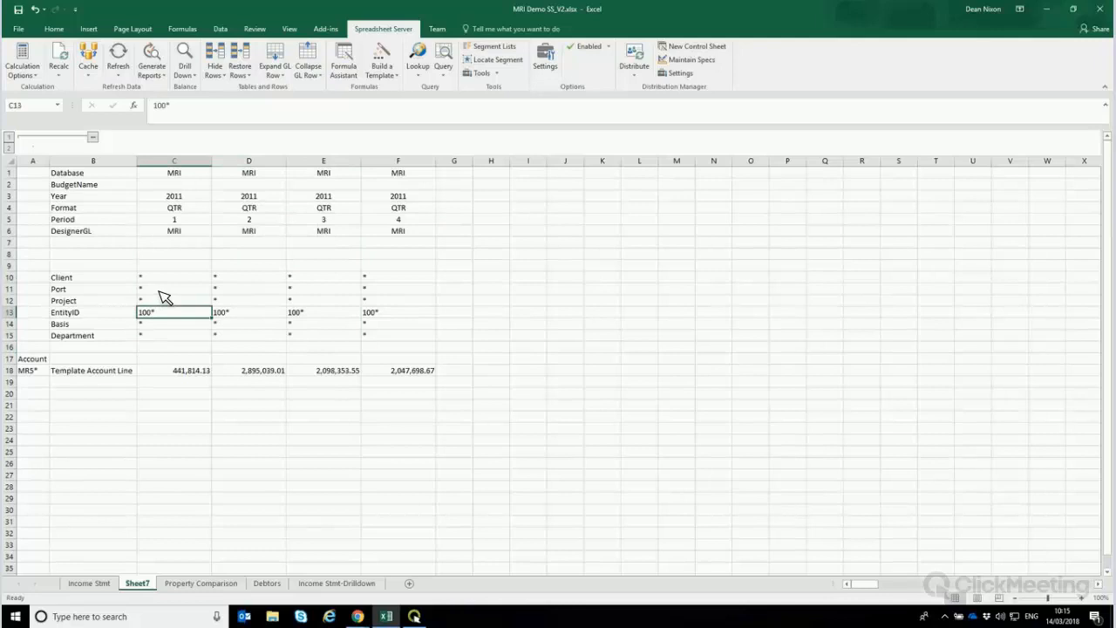
pyautogui.click(161, 299)
pyautogui.click(160, 290)
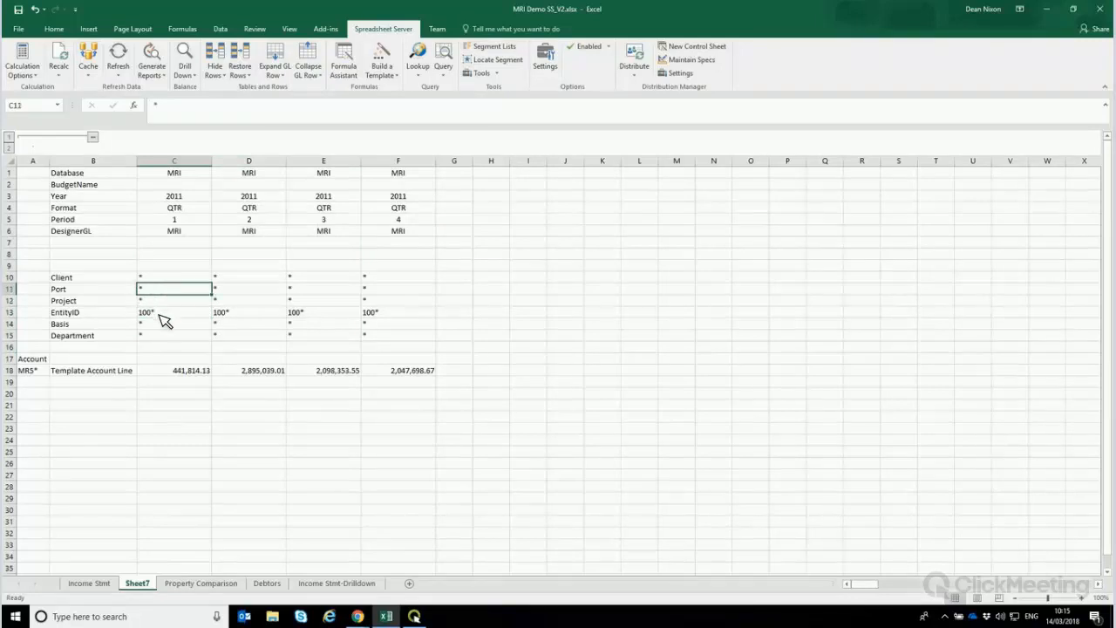
# Look up the EntityID segment values for C13 and add entity 123 to the existing 100* selection
pyautogui.click(163, 319)
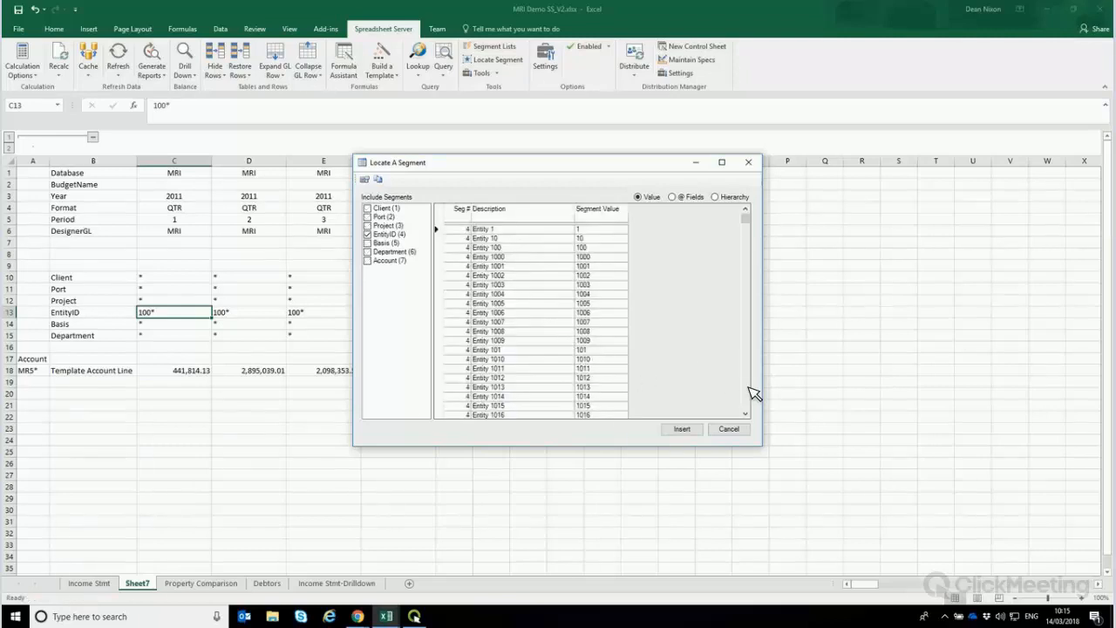
pyautogui.scroll(-20, 752, 393)
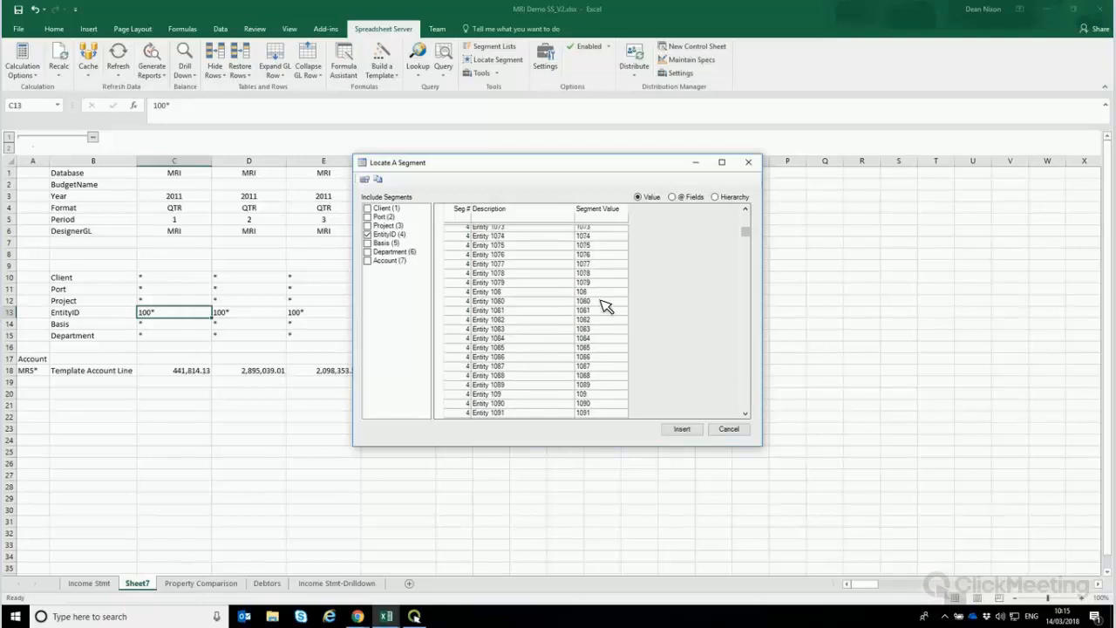
pyautogui.scroll(-6, 610, 339)
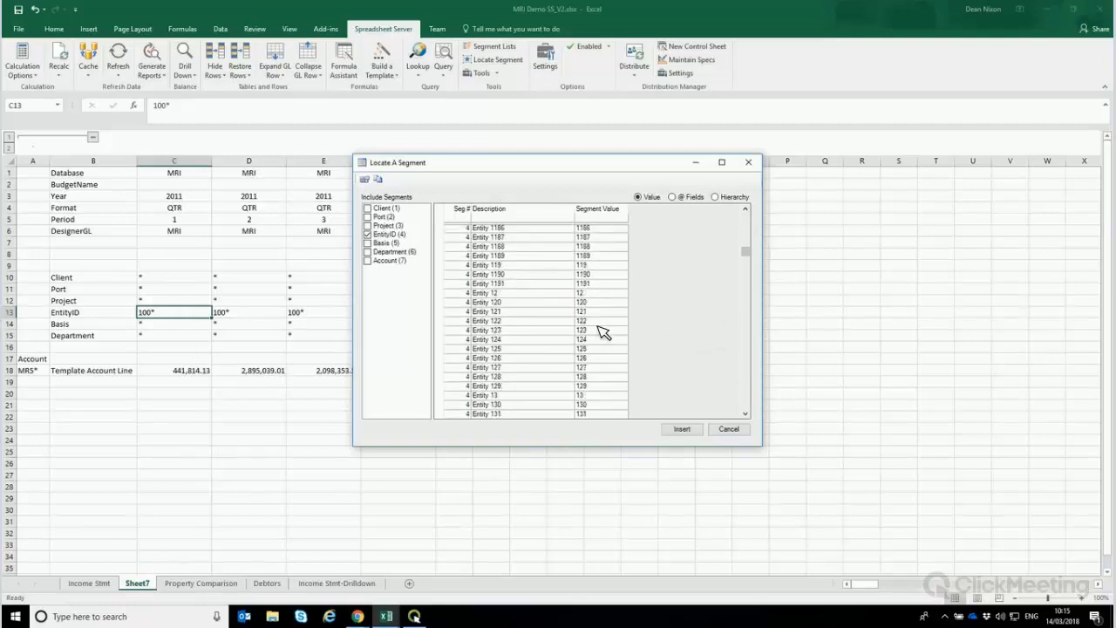
pyautogui.doubleClick(603, 332)
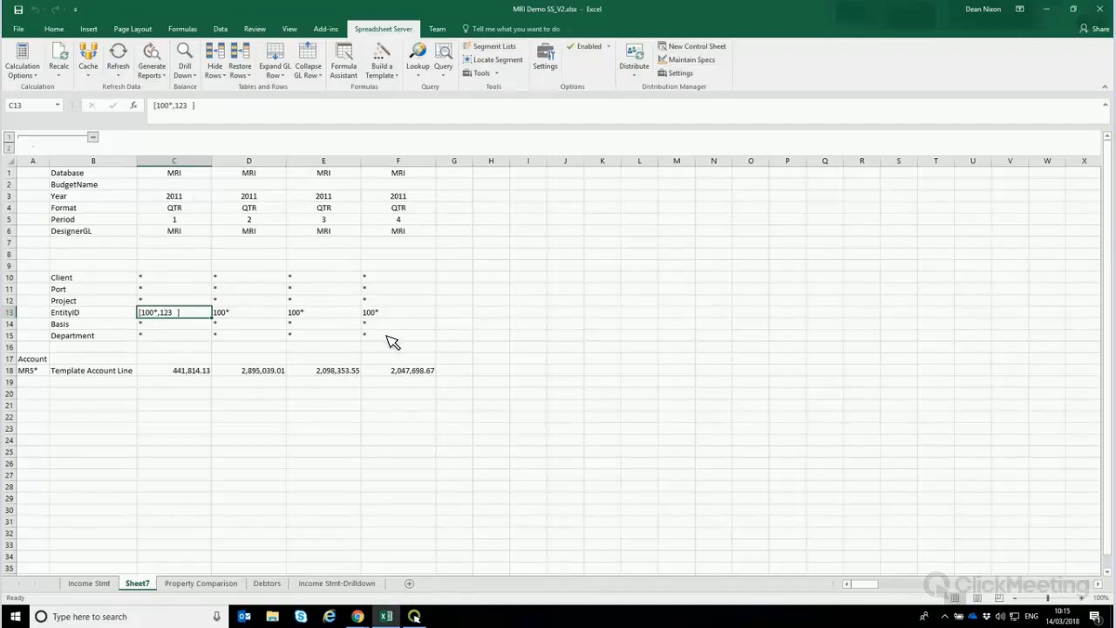
pyautogui.moveTo(87, 173); pyautogui.dragTo(323, 289)
pyautogui.moveTo(390, 341); pyautogui.dragTo(253, 349)
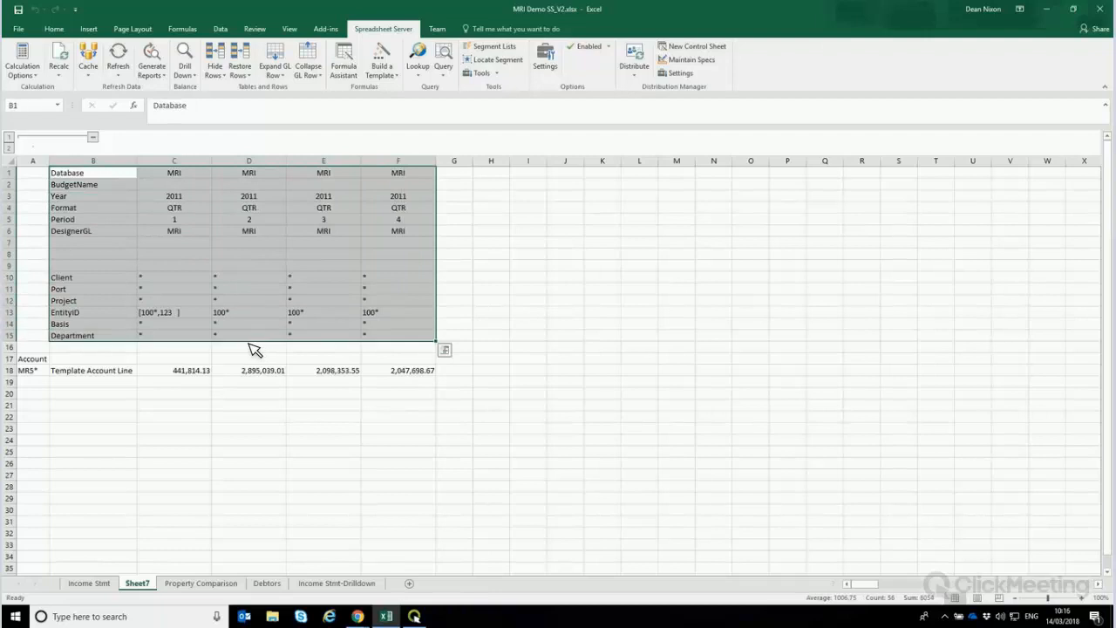
pyautogui.click(253, 347)
# Replace the Period in D5 with the formula =C5+1 so it follows on from column C
pyautogui.doubleClick(249, 219)
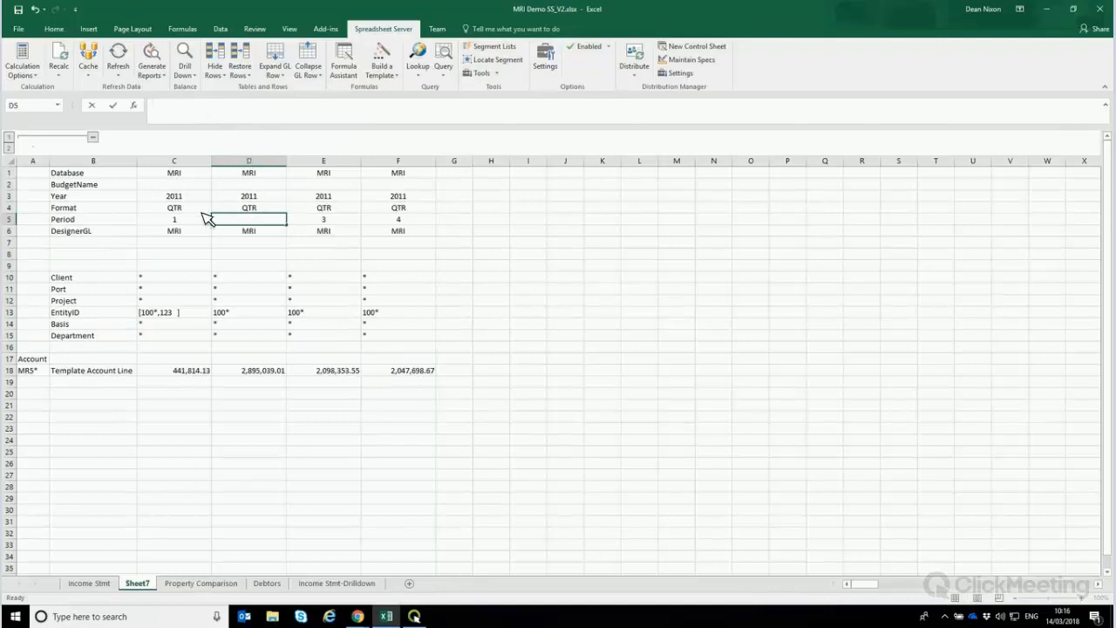
pyautogui.write('=')
pyautogui.click(198, 220)
pyautogui.write('+')
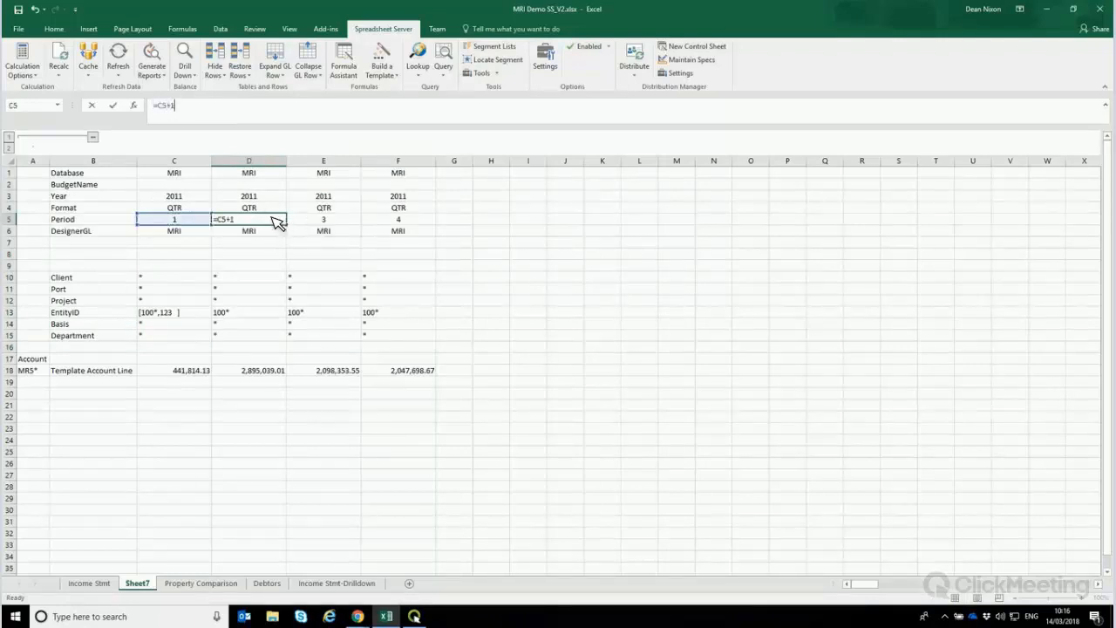
pyautogui.write('1')
pyautogui.press('Return')
pyautogui.press('Up')
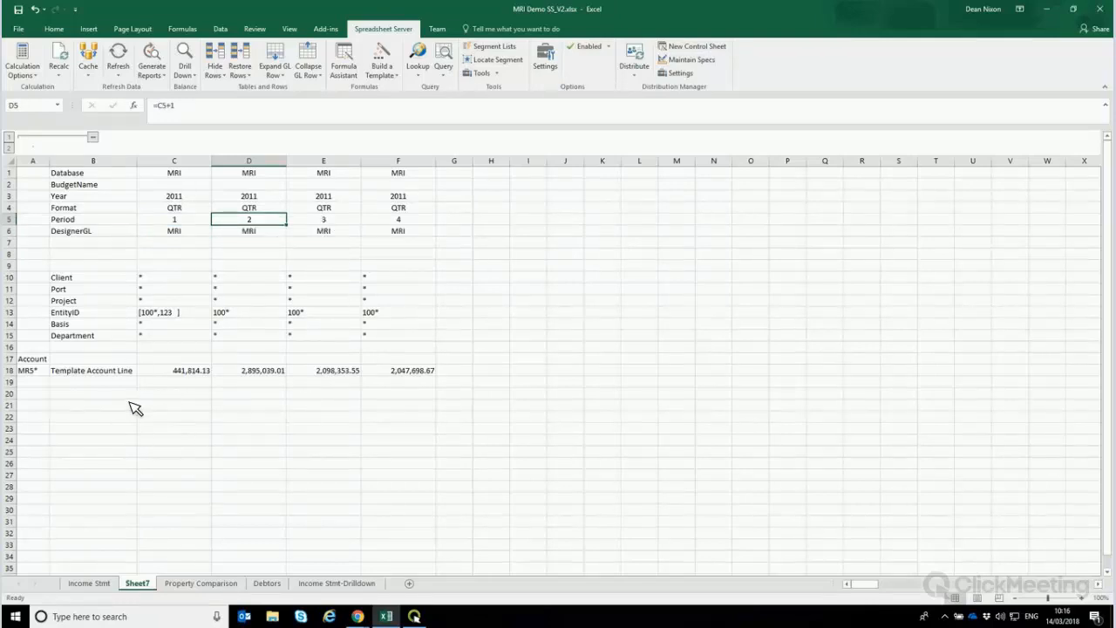
# Copy the whole template account line in row 18 into rows 19 to 23
pyautogui.click(10, 371)
pyautogui.hotkey('ctrl', 'c')
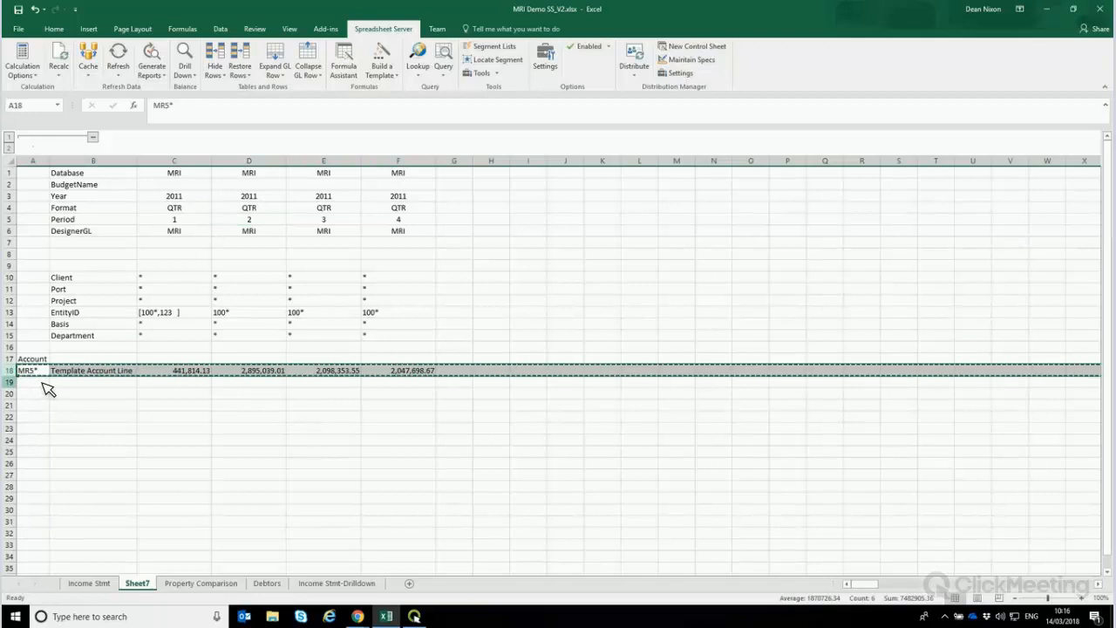
pyautogui.click(9, 382)
pyautogui.hotkey('shift', 'Down')
pyautogui.hotkey('shift', 'Down')
pyautogui.hotkey('shift', 'Down')
pyautogui.hotkey('shift', 'Down')
pyautogui.hotkey('ctrl', 'v')
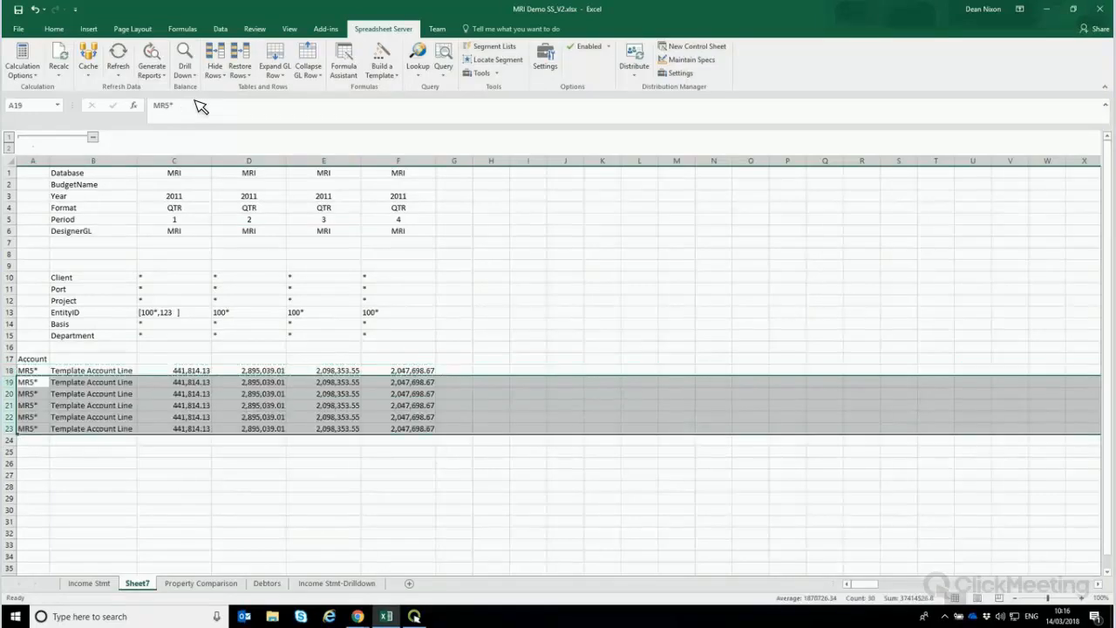
# Set the account in A19 to MR2* and the account in A20 to MR4*
pyautogui.click(32, 381)
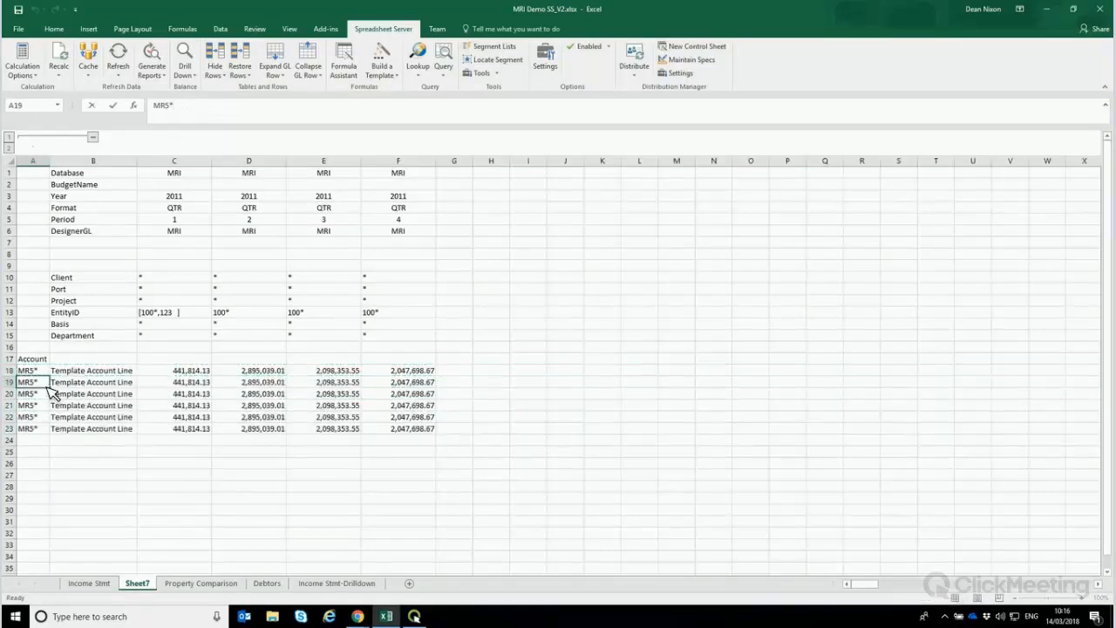
pyautogui.write('MR2*')
pyautogui.press('Return')
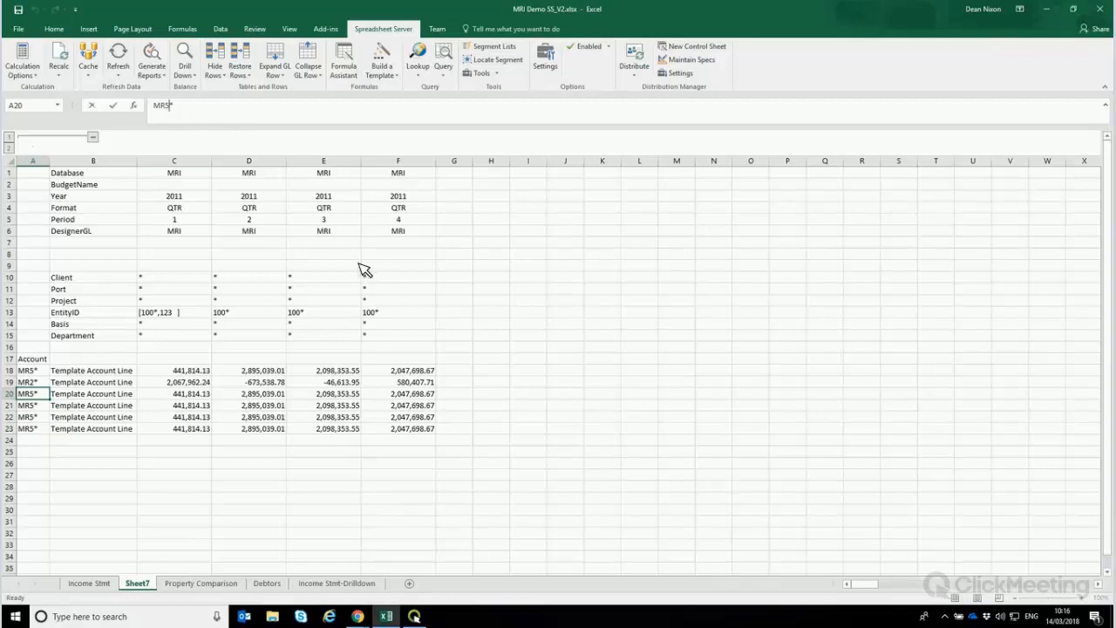
pyautogui.write('MR4*')
pyautogui.press('Return')
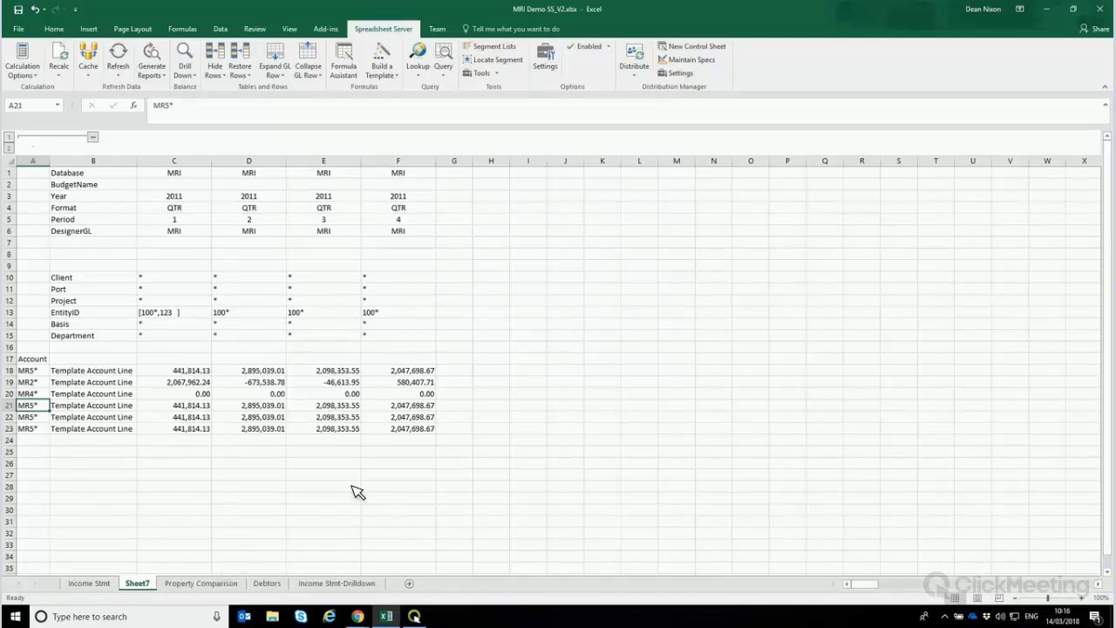
# Open the Property Comparison sheet and examine its year, entity names and the formula behind 1 New Street's 5/2012 balance
pyautogui.hotkey('ctrl', 'pagedown')
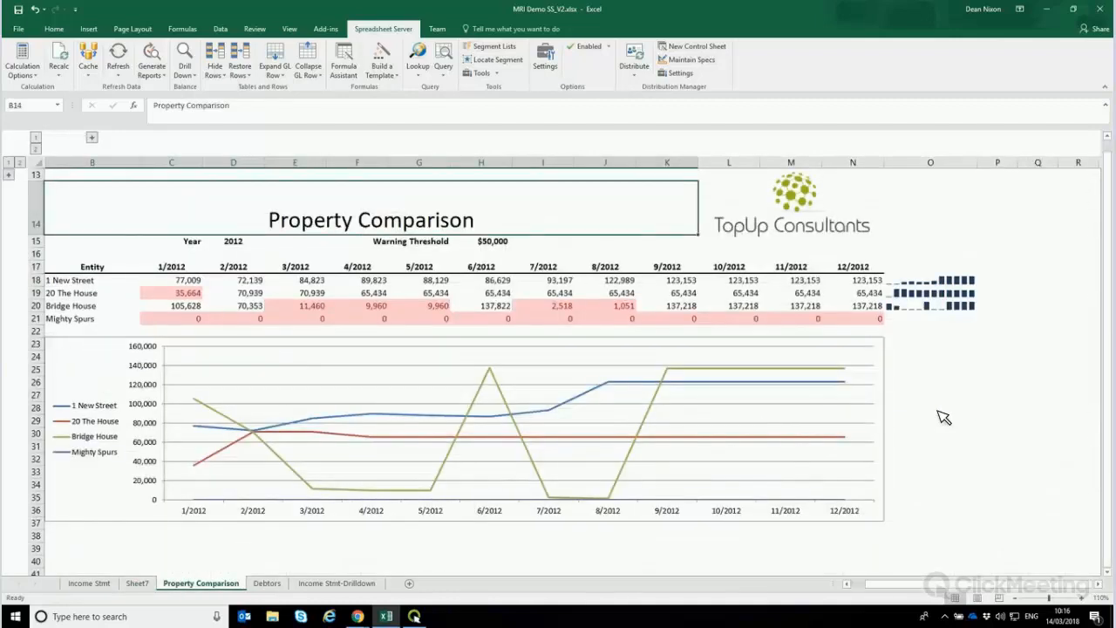
pyautogui.click(940, 411)
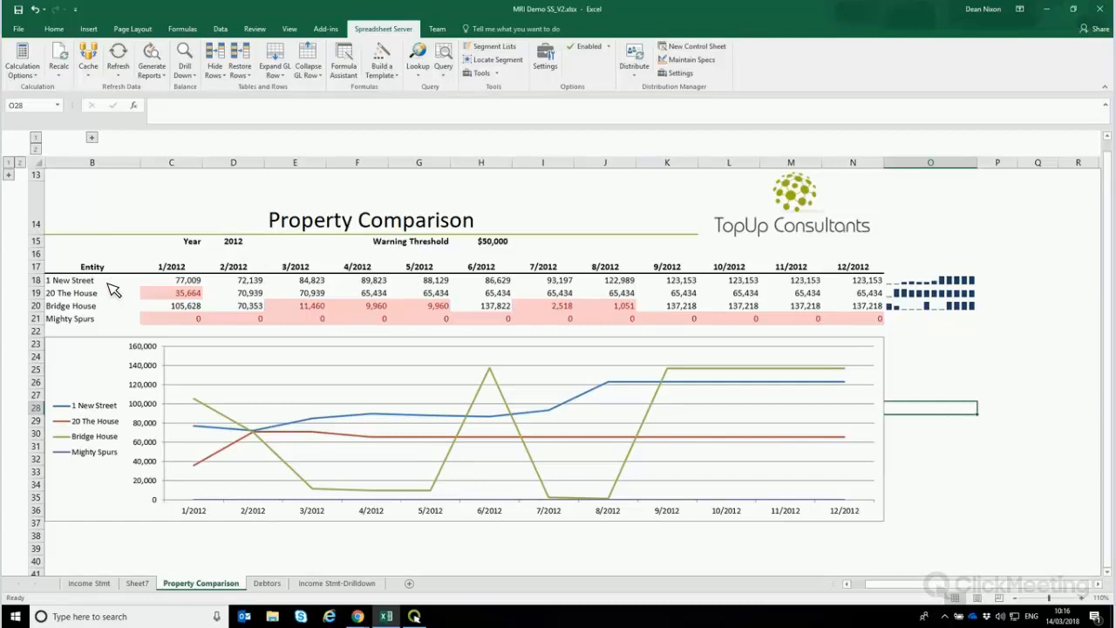
pyautogui.click(233, 241)
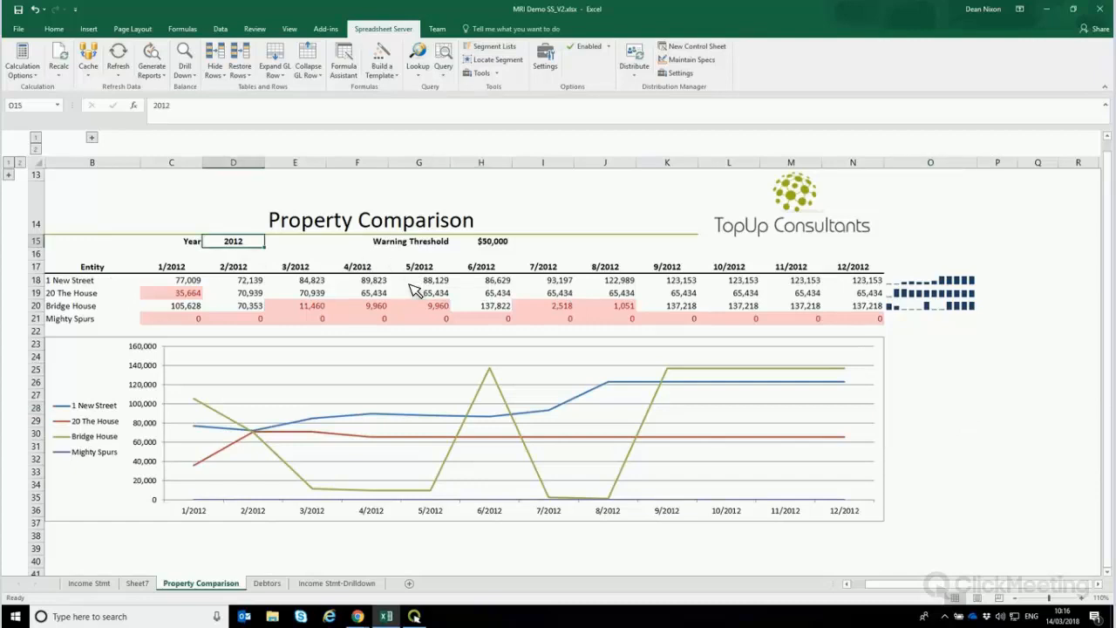
pyautogui.moveTo(92, 280); pyautogui.dragTo(92, 320)
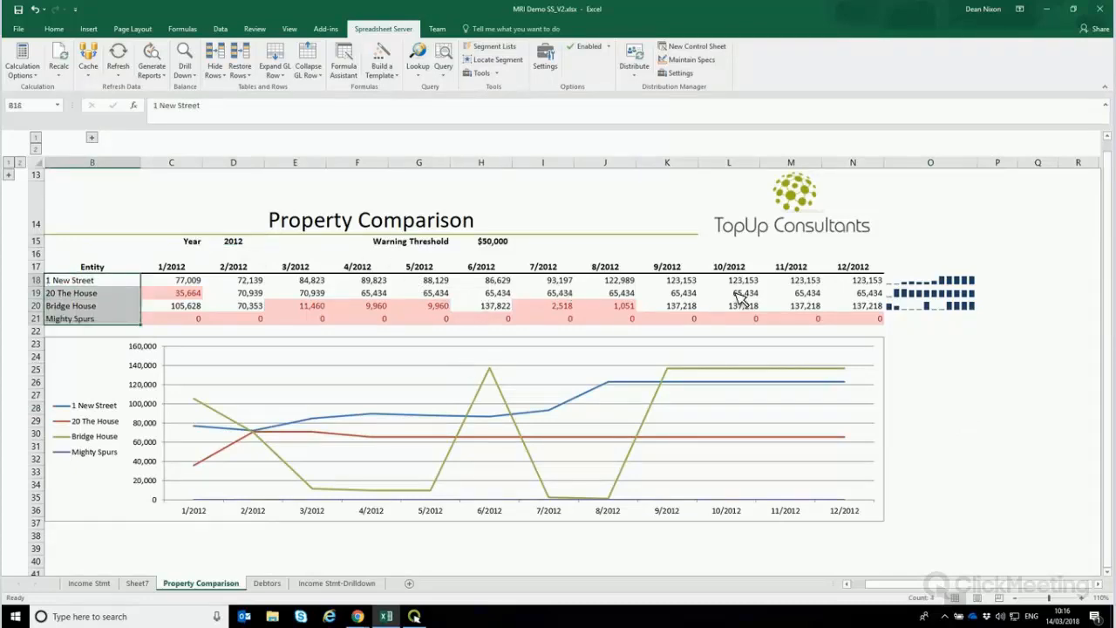
pyautogui.click(420, 280)
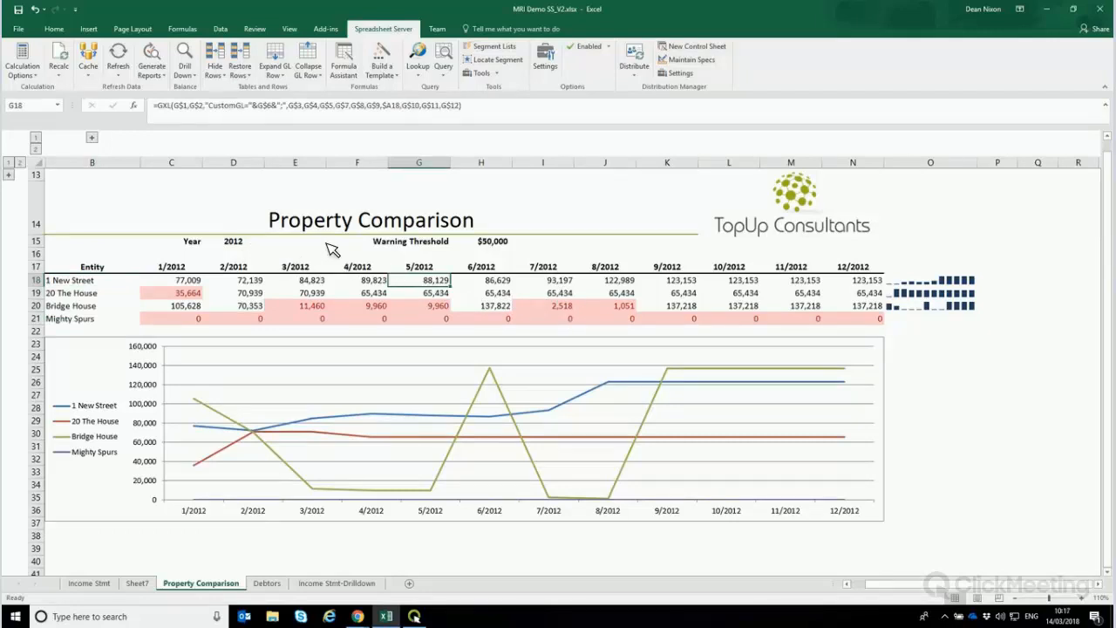
# Try the years 2011, 2013 and 2010 in D15 to recalculate the comparison, and set the year back to 2012
pyautogui.click(233, 242)
pyautogui.write('2011')
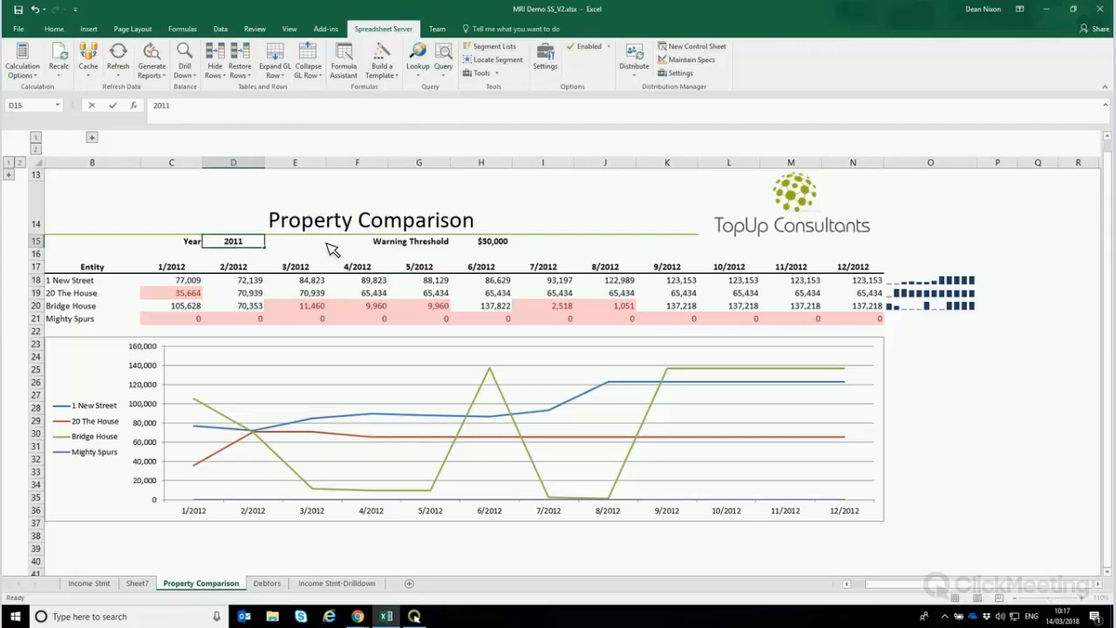
pyautogui.press('Return')
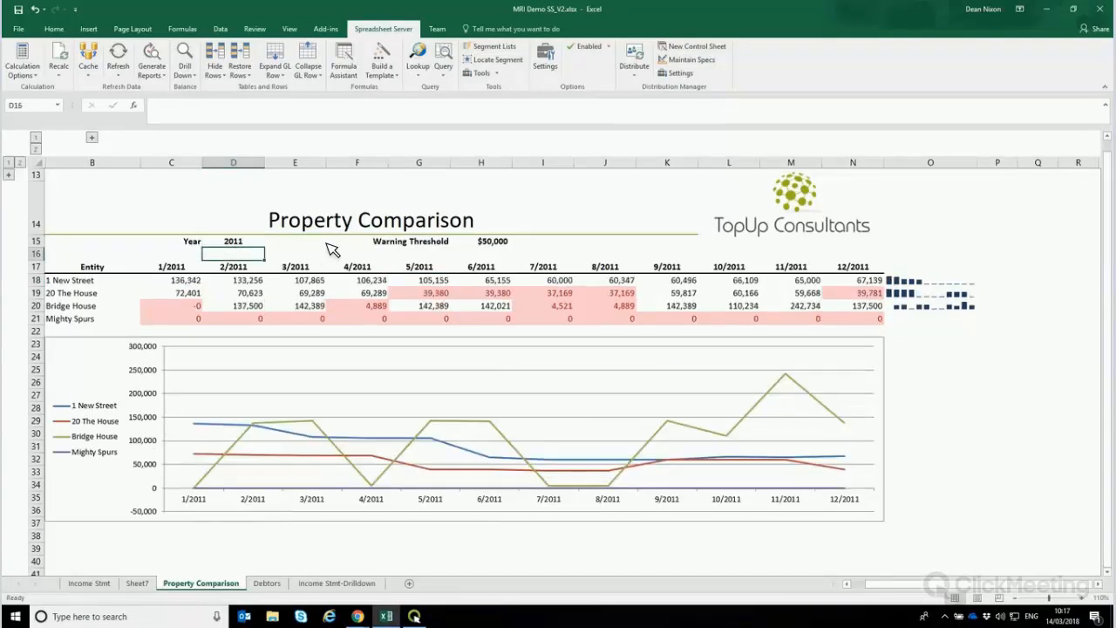
pyautogui.write('2013')
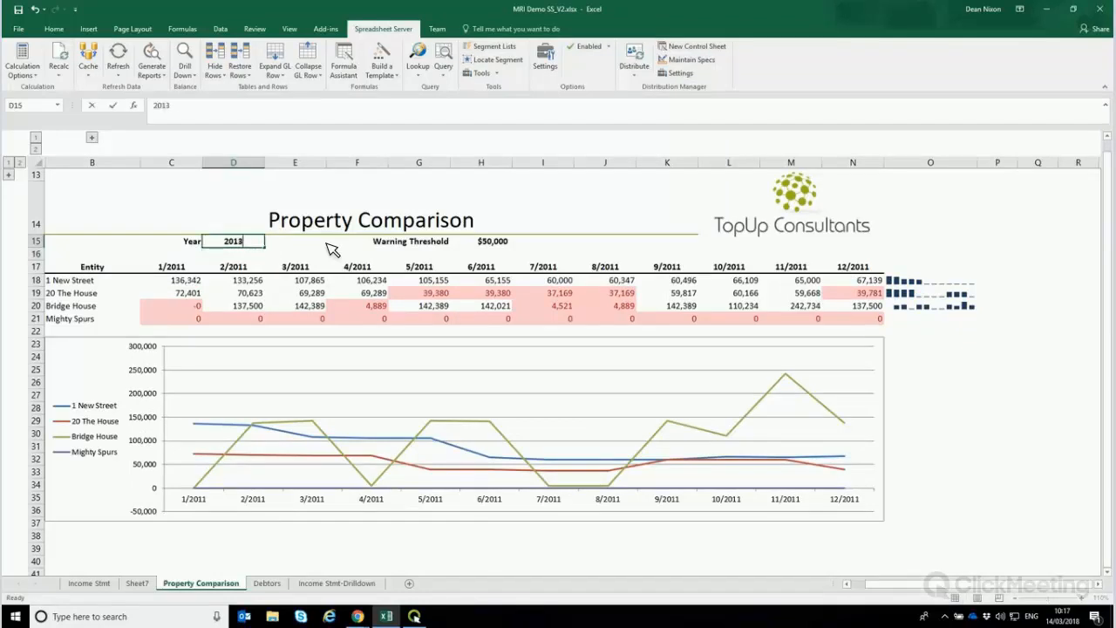
pyautogui.press('Return')
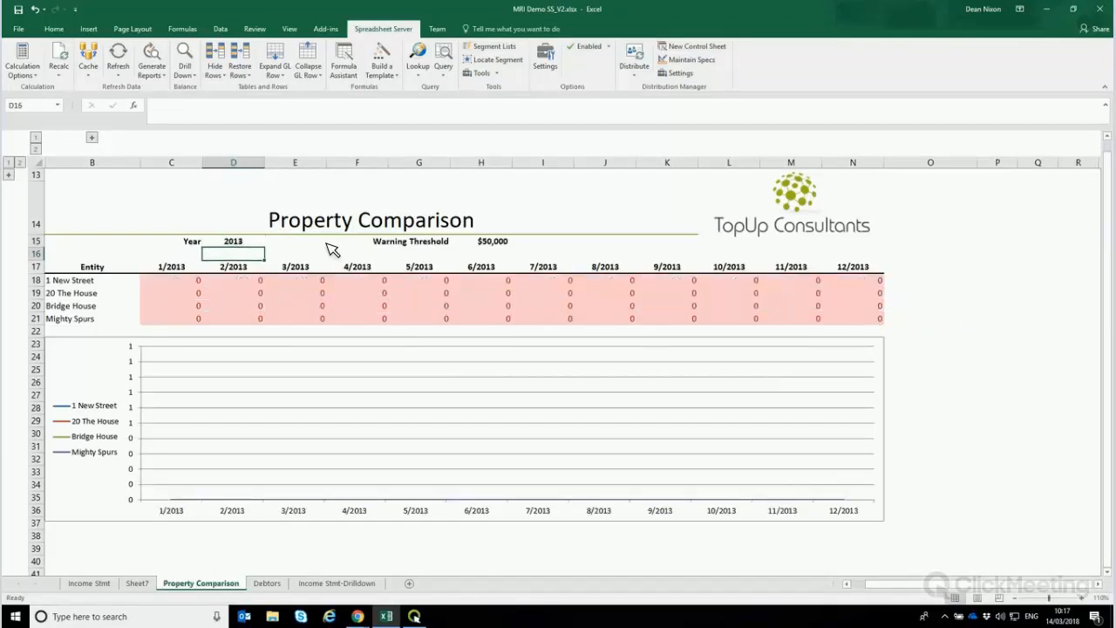
pyautogui.press('Up')
pyautogui.write('2010')
pyautogui.press('Return')
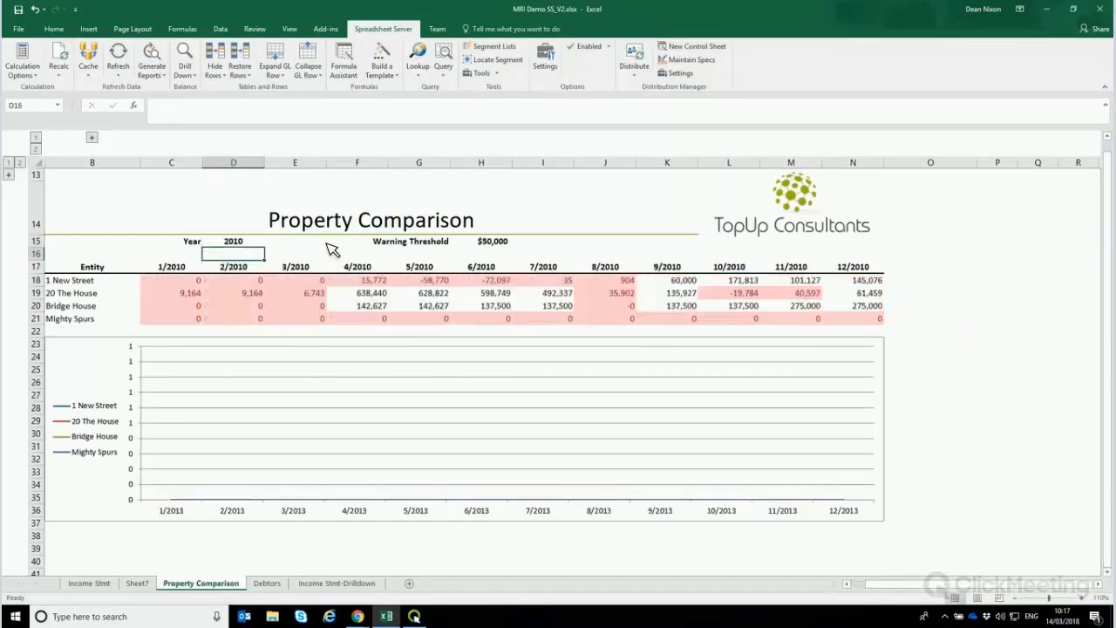
pyautogui.press('Up')
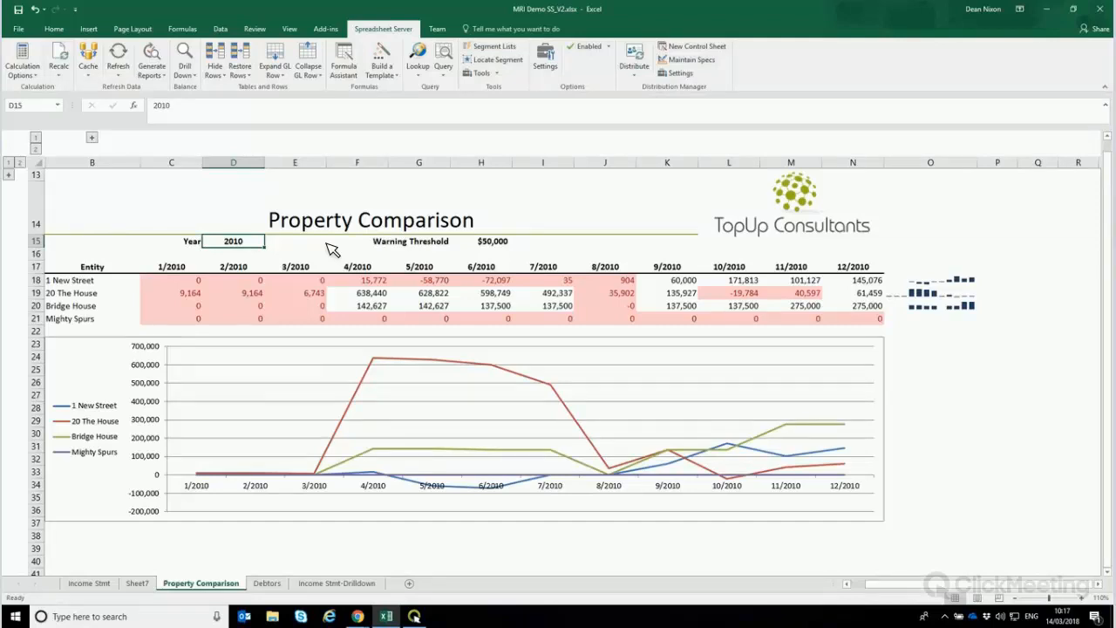
pyautogui.write('2012')
pyautogui.press('Return')
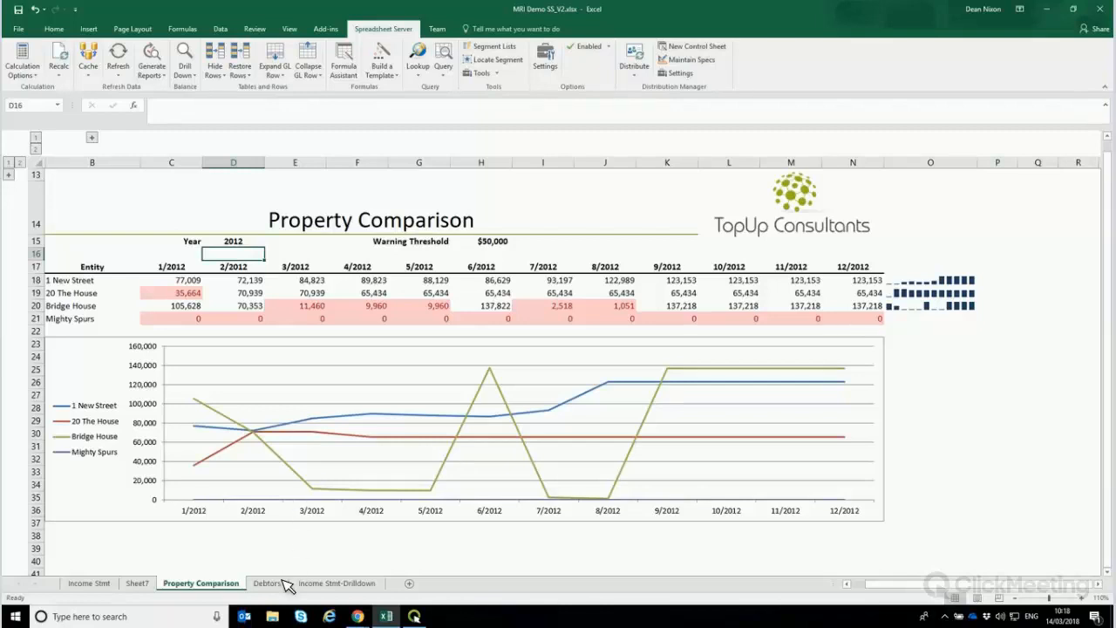
# Open the Debtors sheet and set the Building ID in C5 to the * wildcard
pyautogui.hotkey('ctrl', 'pagedown')
pyautogui.click(381, 475)
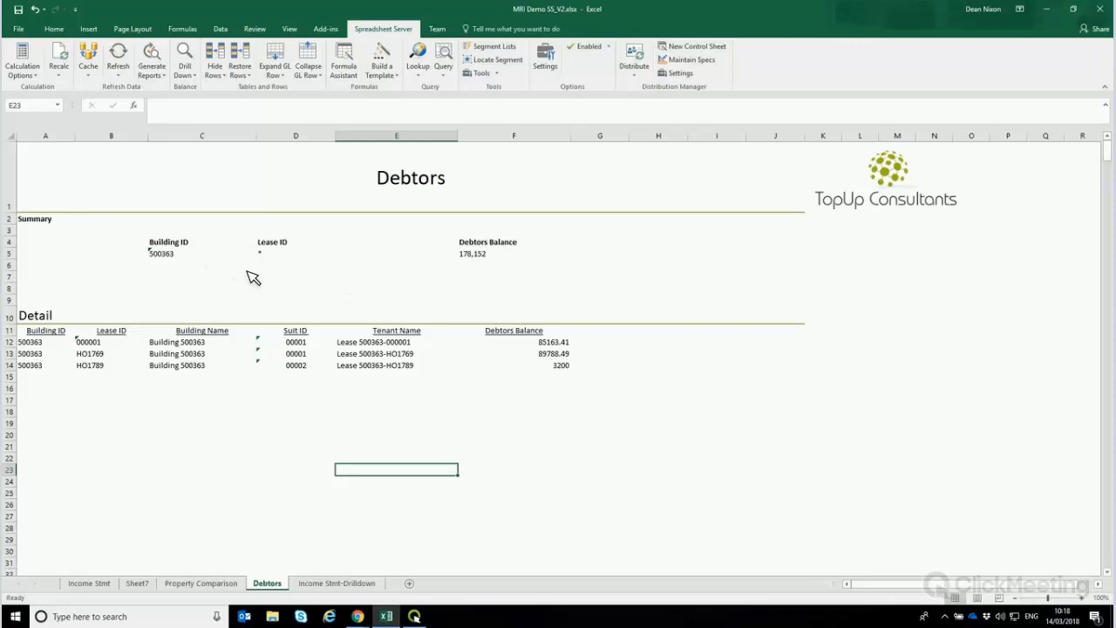
pyautogui.click(216, 255)
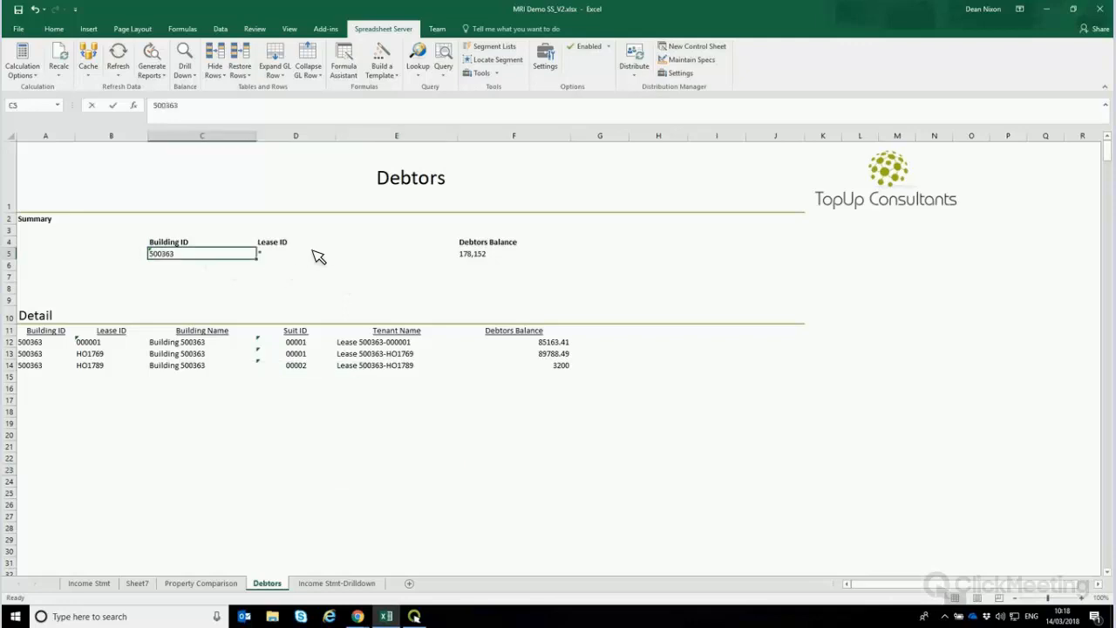
pyautogui.press('BackSpace')
pyautogui.press('Return')
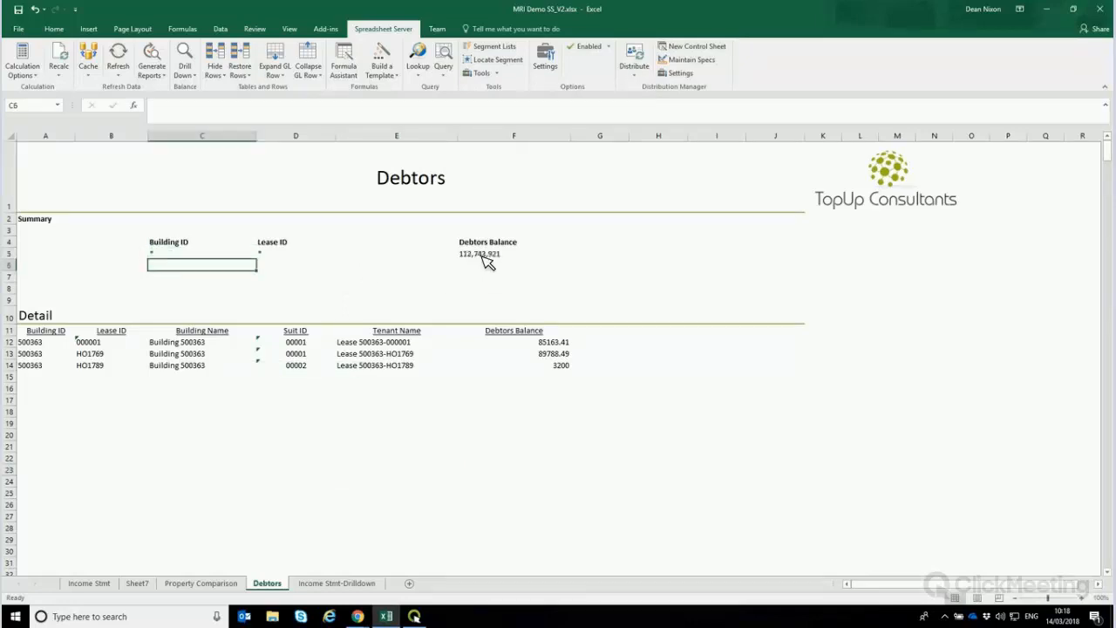
# Drill down into the Debtors Balance in F5 to view its underlying lease records, and close the results
pyautogui.click(482, 254)
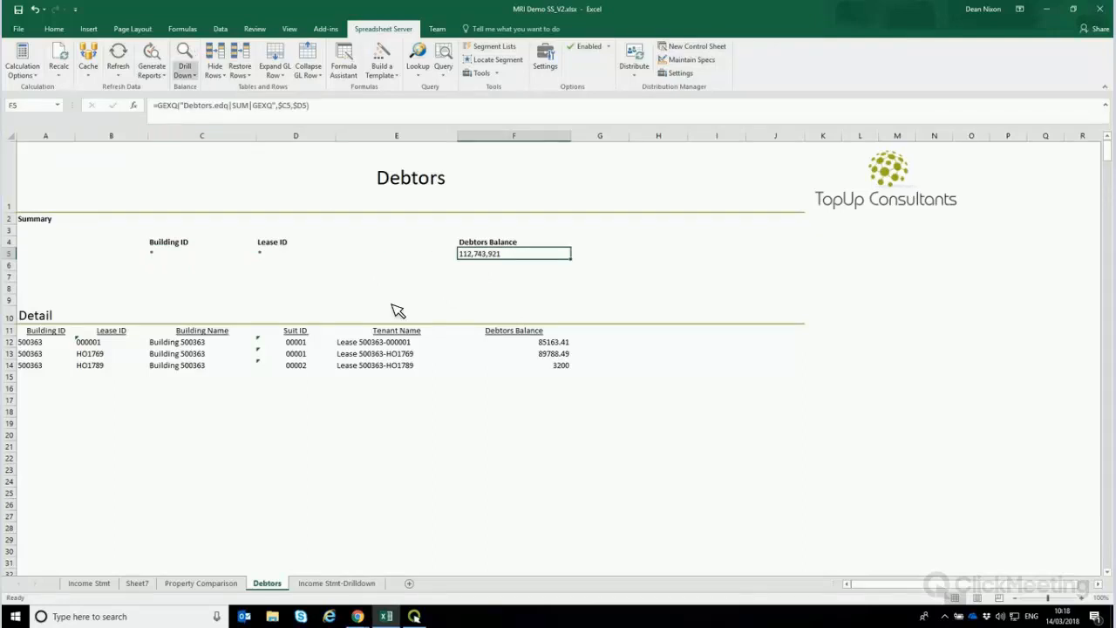
pyautogui.click(185, 54)
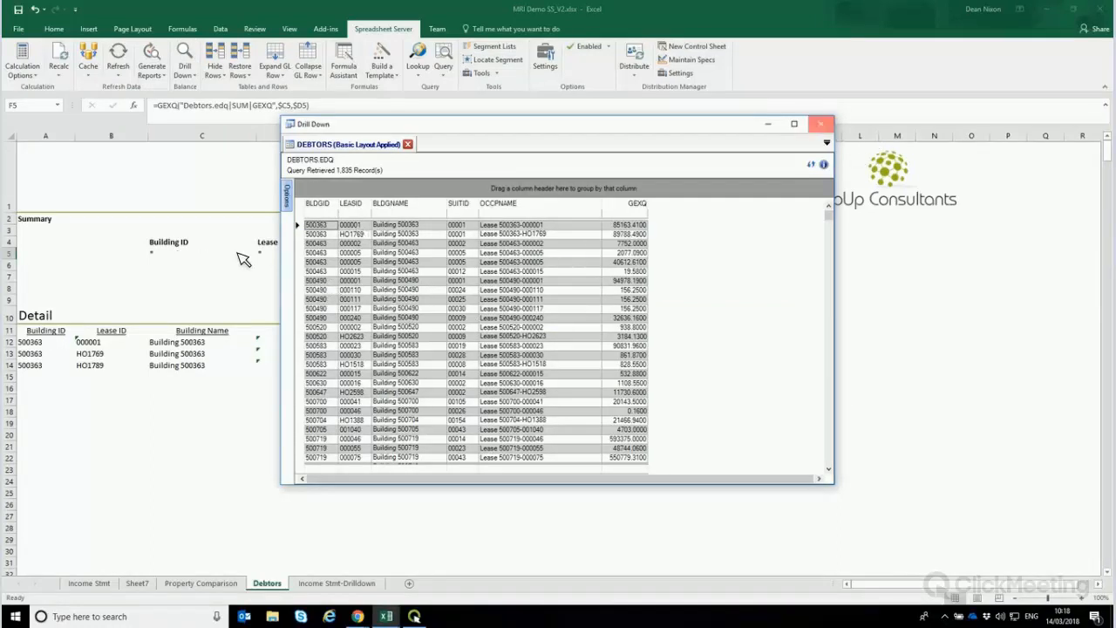
pyautogui.click(821, 124)
# Set the Building ID in C5 to 500490
pyautogui.click(238, 254)
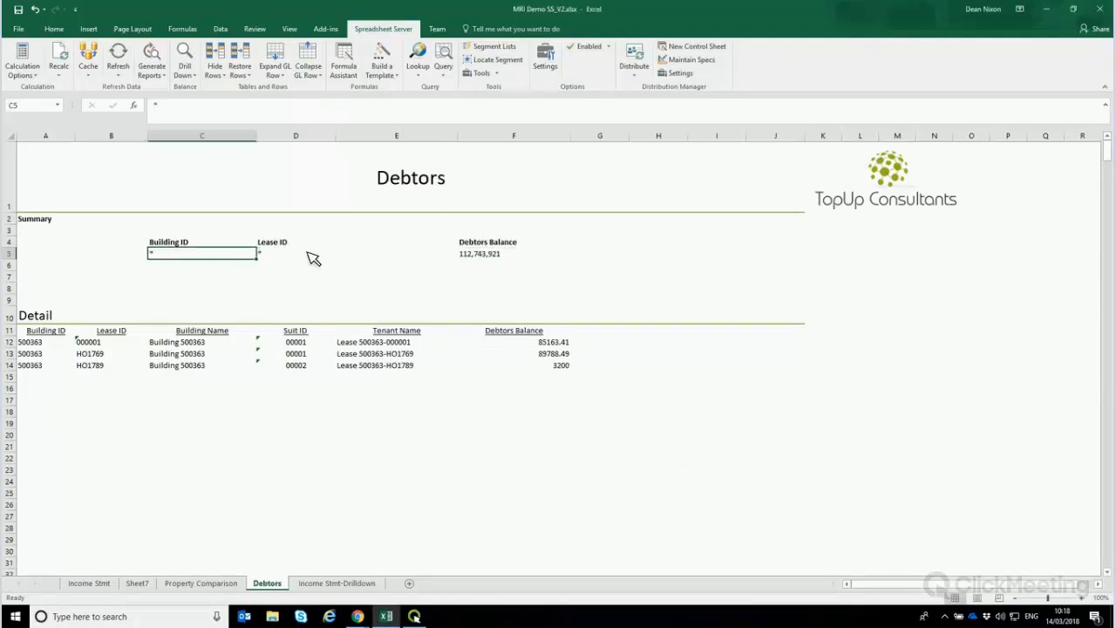
pyautogui.write('500490')
pyautogui.press('Tab')
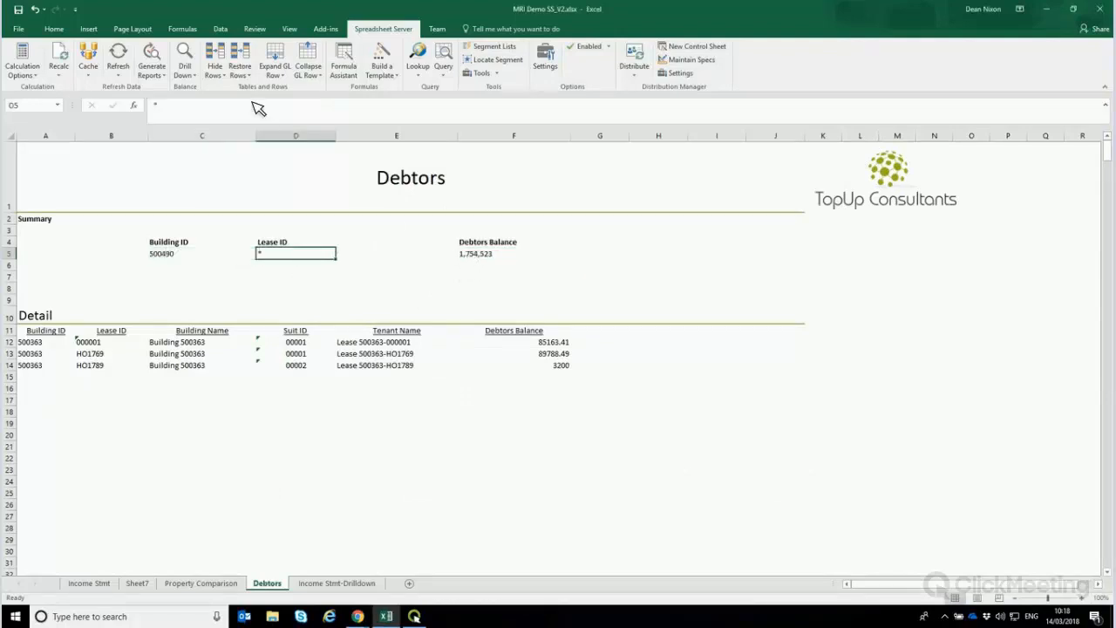
# Drill down into the Debtors Balance in F5 for building 500490, and close the record list
pyautogui.click(514, 254)
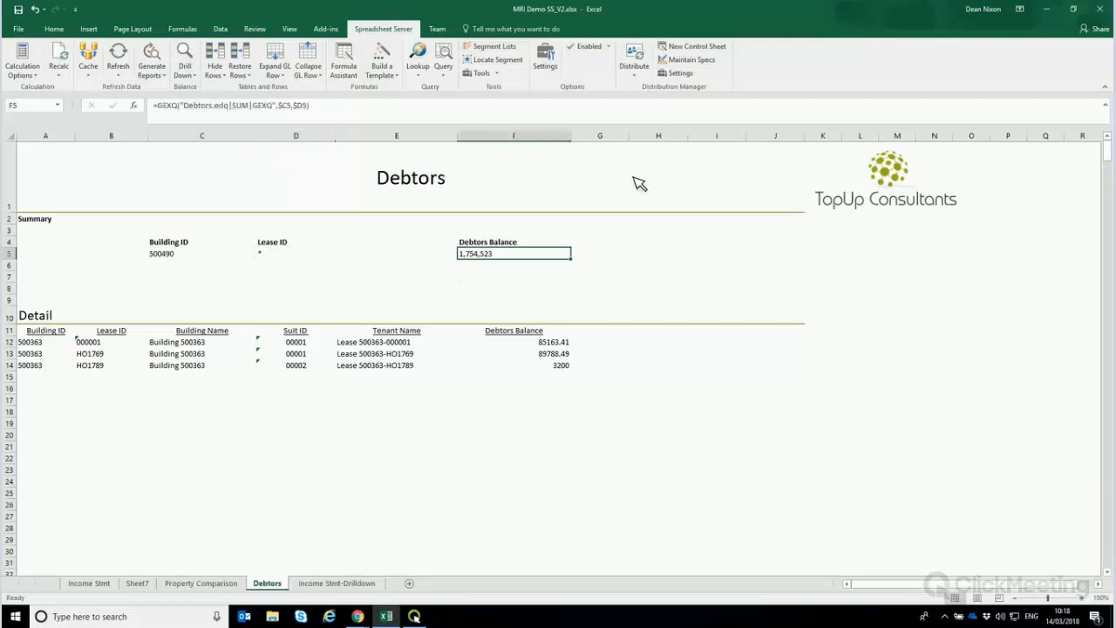
pyautogui.click(184, 63)
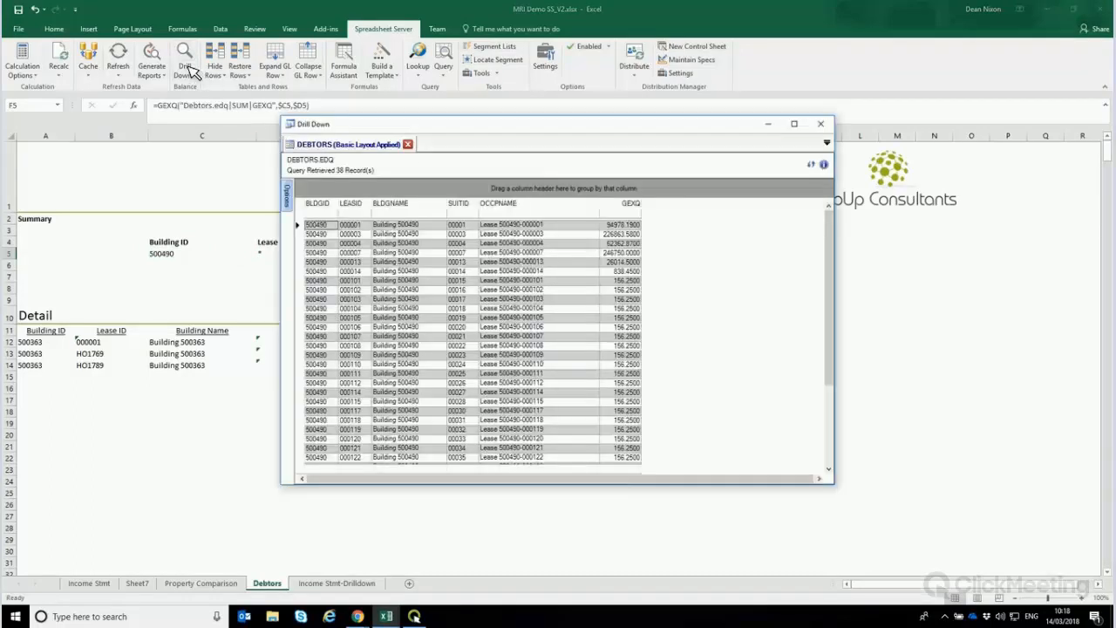
pyautogui.click(820, 124)
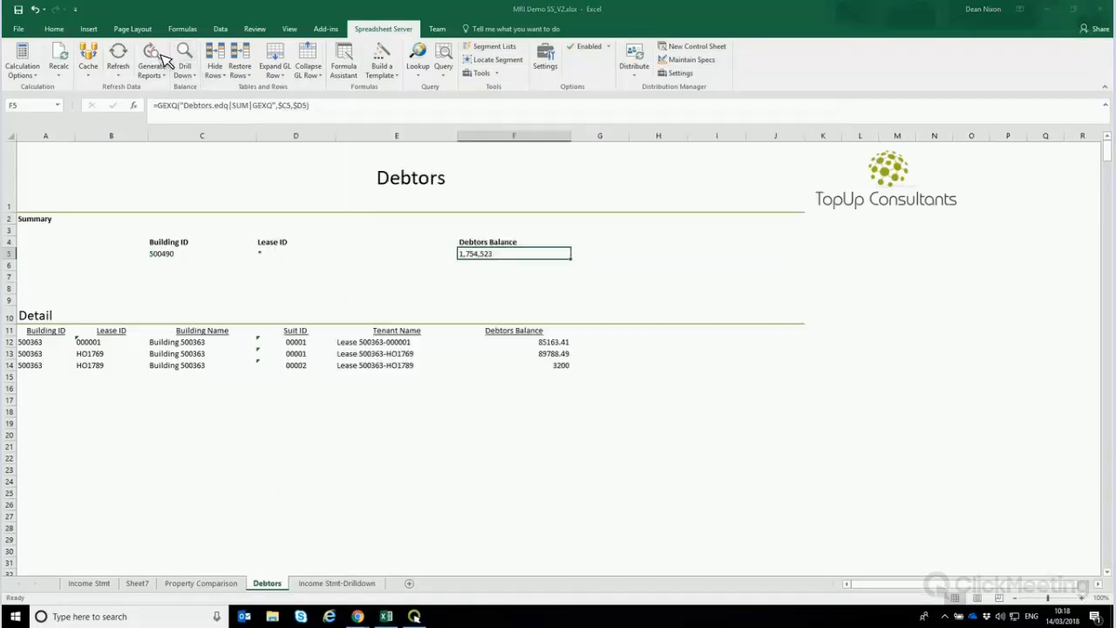
# Generate the detail report to refresh the Detail section for building 500490
pyautogui.click(151, 60)
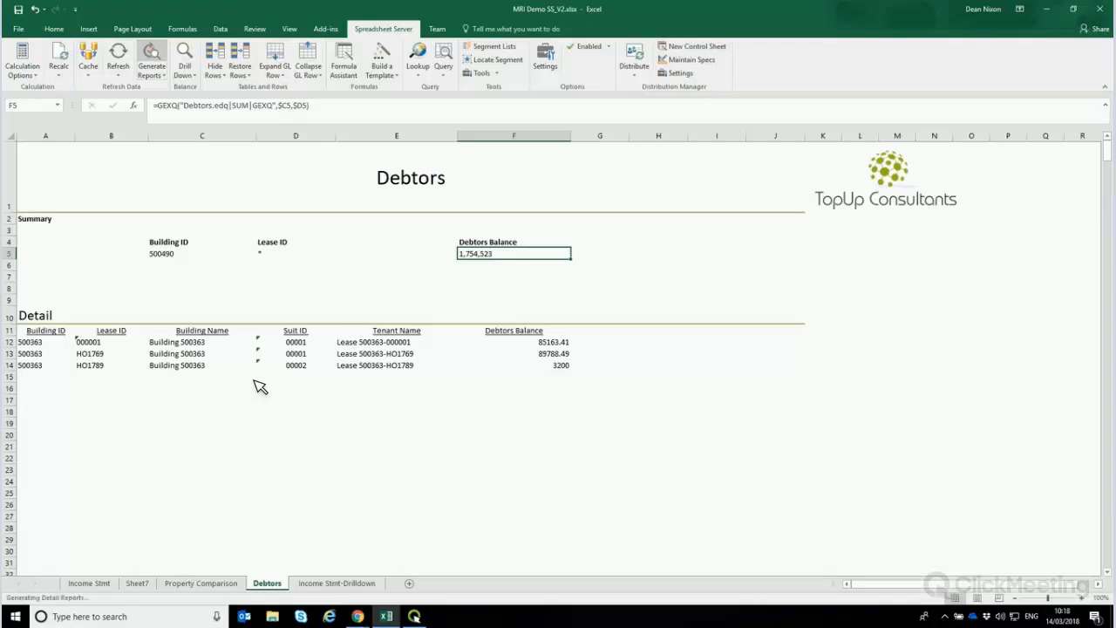
pyautogui.click(259, 386)
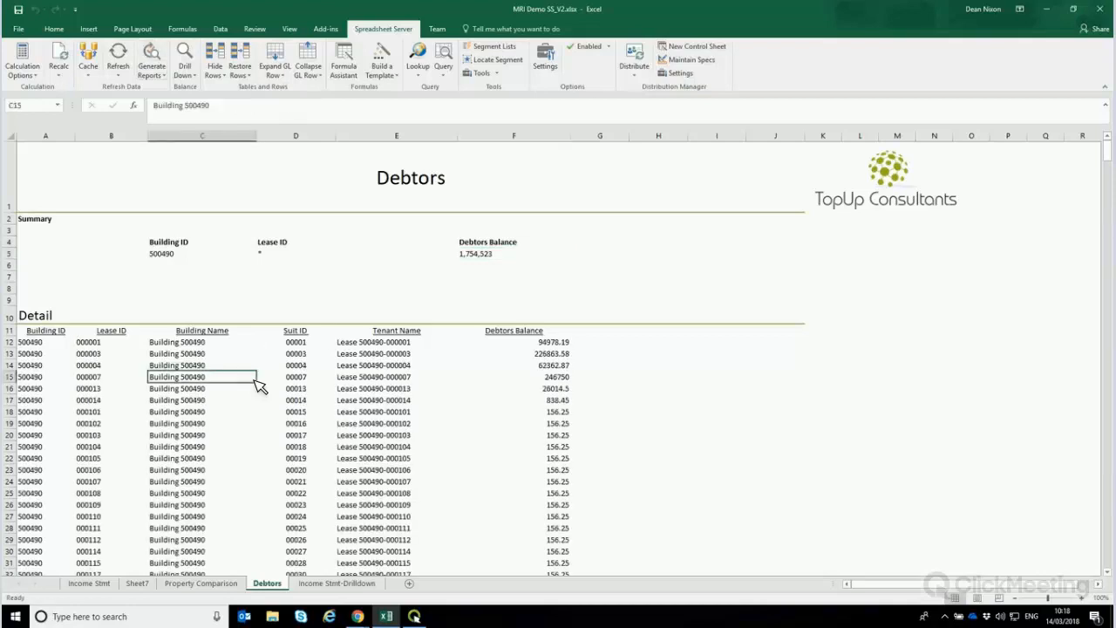
# Examine the lease rows in the Detail section, including their building IDs, lease IDs, tenant names and debtors balances
pyautogui.press('Down')
pyautogui.press('Down')
pyautogui.press('Down')
pyautogui.press('Down')
pyautogui.press('Down')
pyautogui.press('Down')
pyautogui.press('Down')
pyautogui.press('Down')
pyautogui.press('Down')
pyautogui.press('Down')
pyautogui.press('Down')
pyautogui.press('Down')
pyautogui.press('Down')
pyautogui.press('Down')
pyautogui.press('Down')
pyautogui.press('Down')
pyautogui.press('Down')
pyautogui.press('Down')
pyautogui.press('Down')
pyautogui.press('Down')
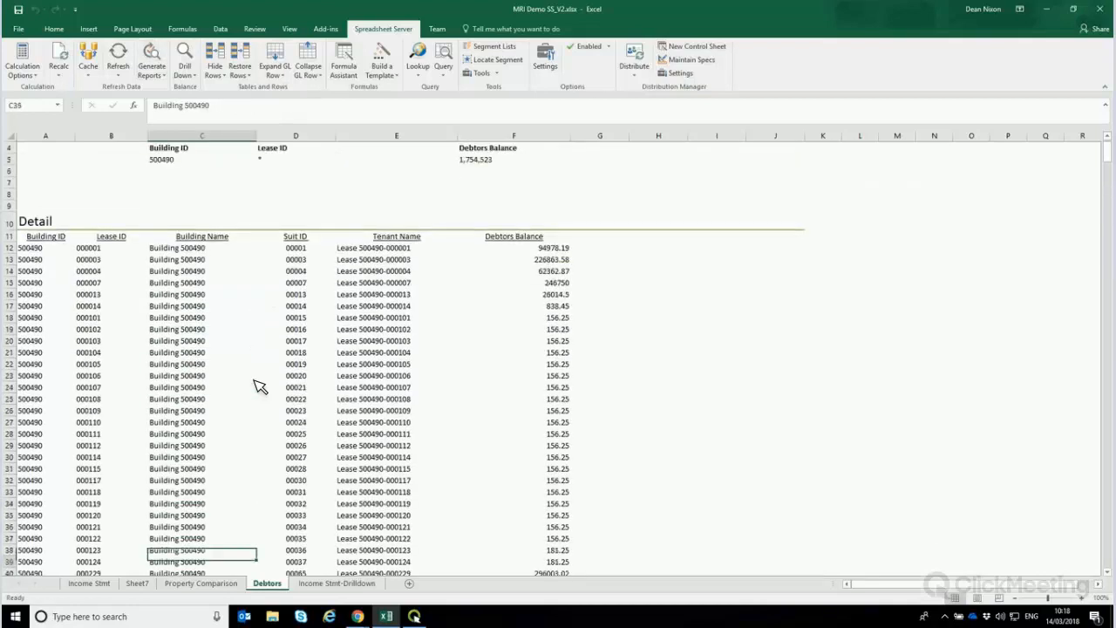
pyautogui.press('Up')
pyautogui.press('Up')
pyautogui.press('Up')
pyautogui.press('Up')
pyautogui.press('Up')
pyautogui.press('Up')
pyautogui.press('Up')
pyautogui.press('Up')
pyautogui.press('Up')
pyautogui.press('Up')
pyautogui.press('Up')
pyautogui.press('Up')
pyautogui.press('Up')
pyautogui.press('Up')
pyautogui.press('Up')
pyautogui.press('Up')
pyautogui.press('Up')
pyautogui.press('Up')
pyautogui.press('Up')
pyautogui.press('Up')
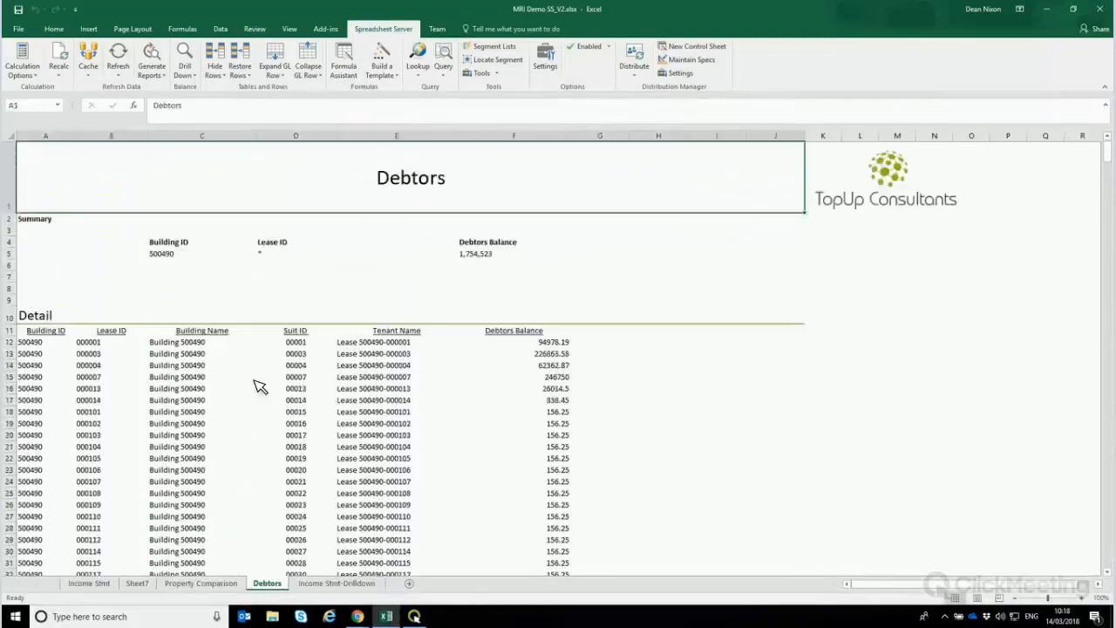
pyautogui.press('Down')
pyautogui.press('Down')
pyautogui.press('Down')
pyautogui.press('Down')
pyautogui.press('Down')
pyautogui.press('Down')
pyautogui.press('Down')
pyautogui.press('Down')
pyautogui.press('Down')
pyautogui.press('Down')
pyautogui.press('Down')
pyautogui.press('Down')
pyautogui.press('Down')
pyautogui.press('Down')
pyautogui.press('Down')
pyautogui.press('Right')
pyautogui.press('Right')
pyautogui.press('Right')
pyautogui.press('Right')
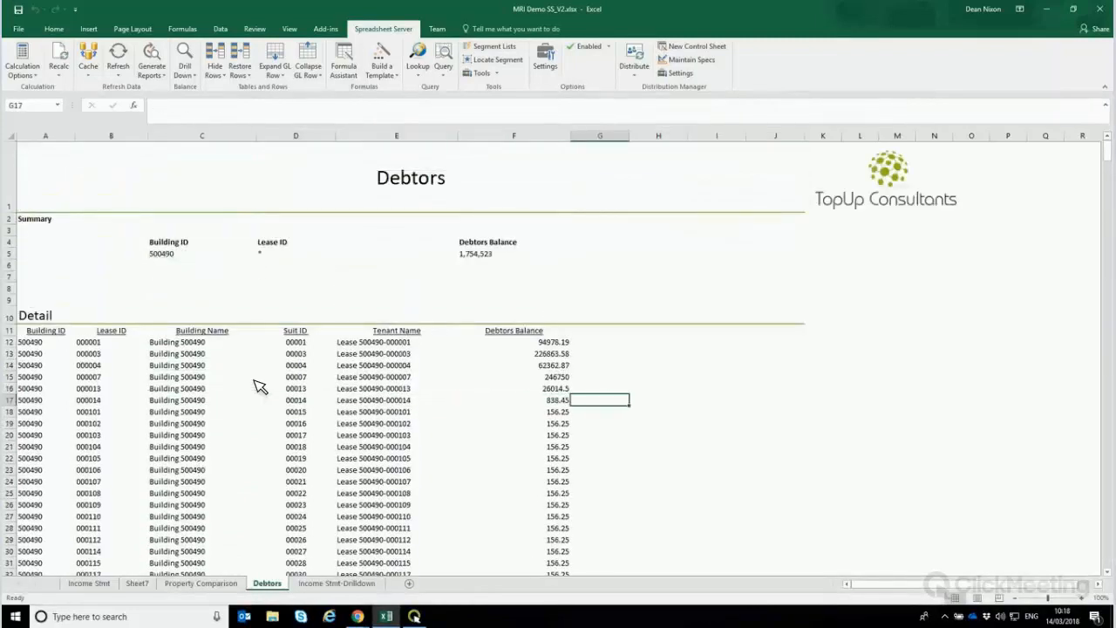
pyautogui.press('Left')
pyautogui.press('Left')
pyautogui.press('Left')
pyautogui.press('Left')
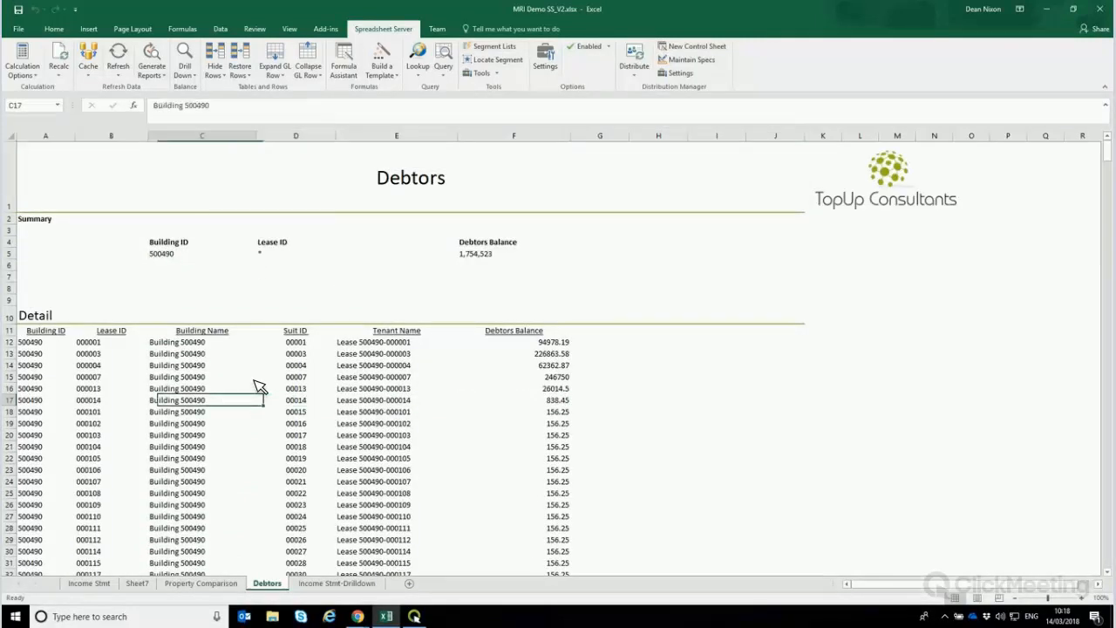
pyautogui.press('Right')
pyautogui.press('Right')
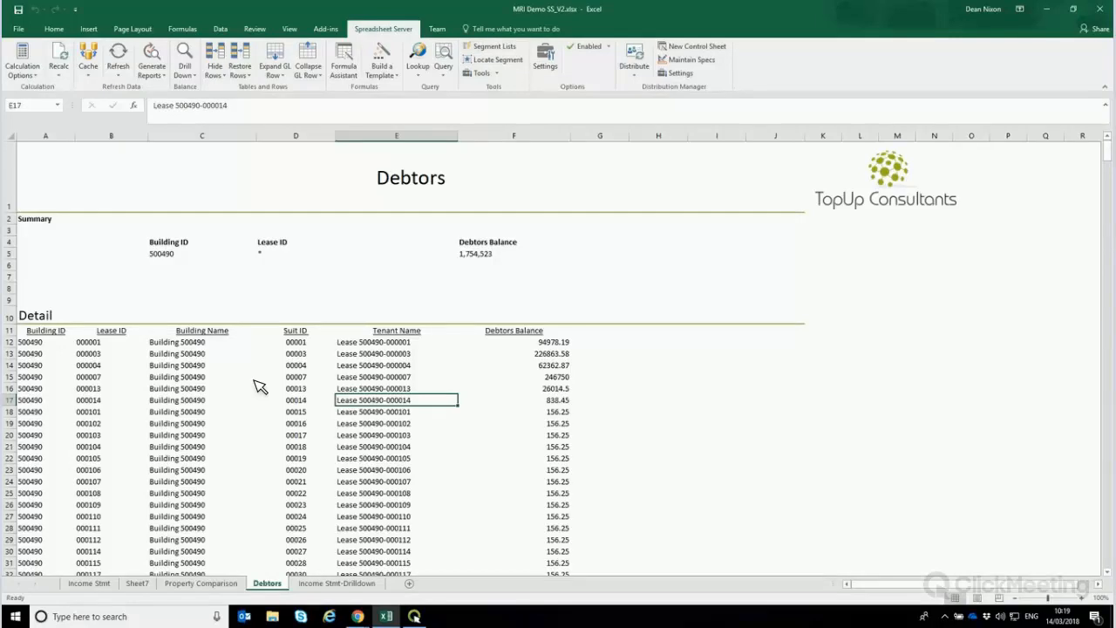
pyautogui.click(184, 277)
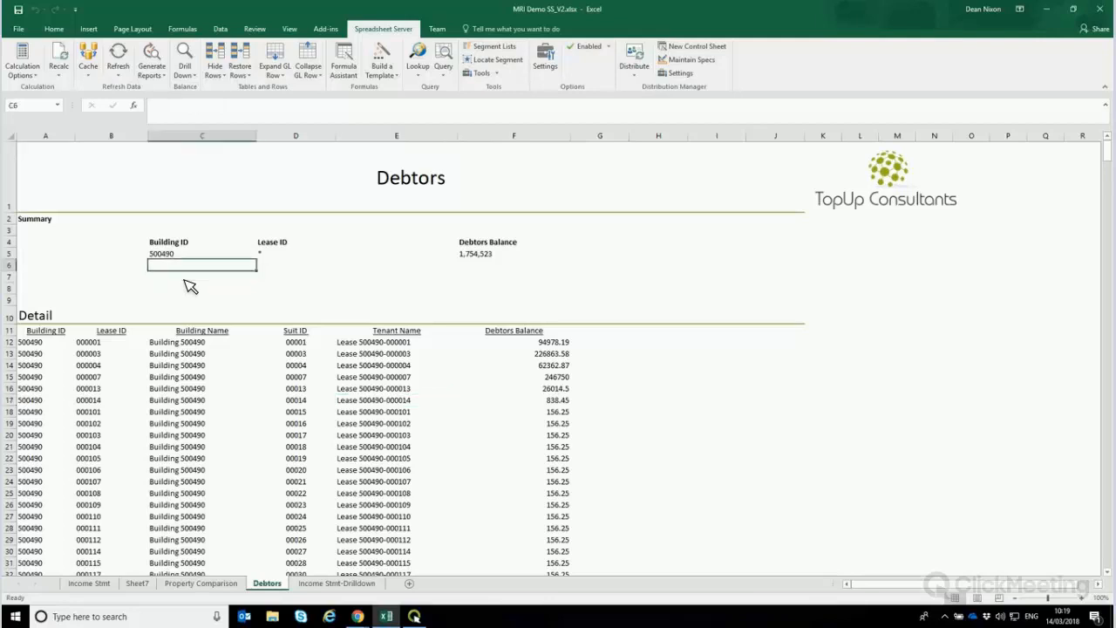
pyautogui.press('Up')
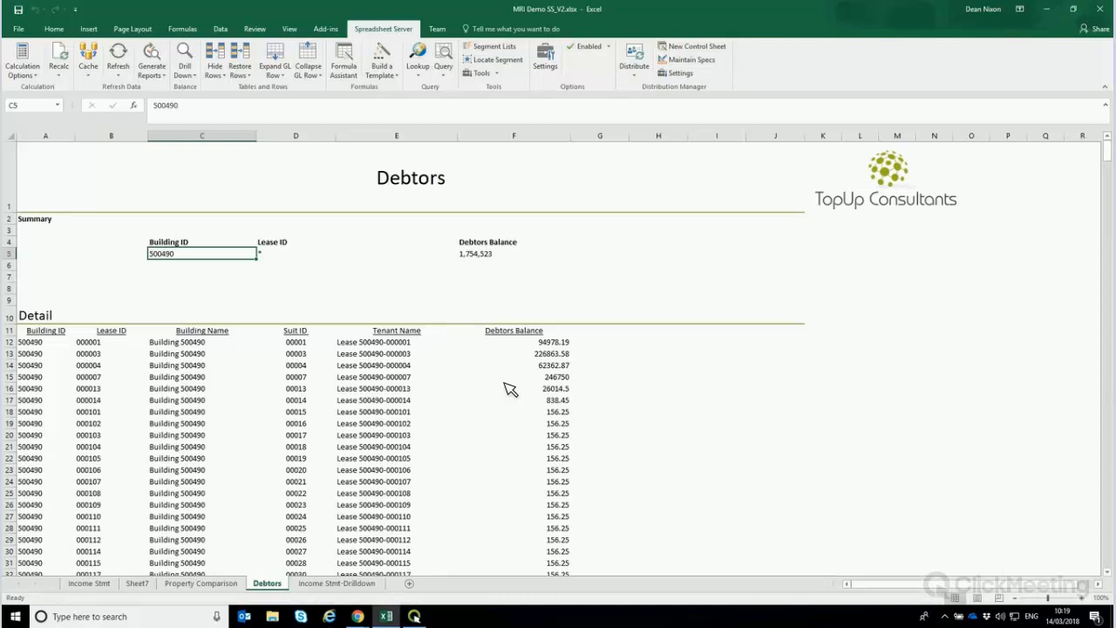
pyautogui.click(111, 377)
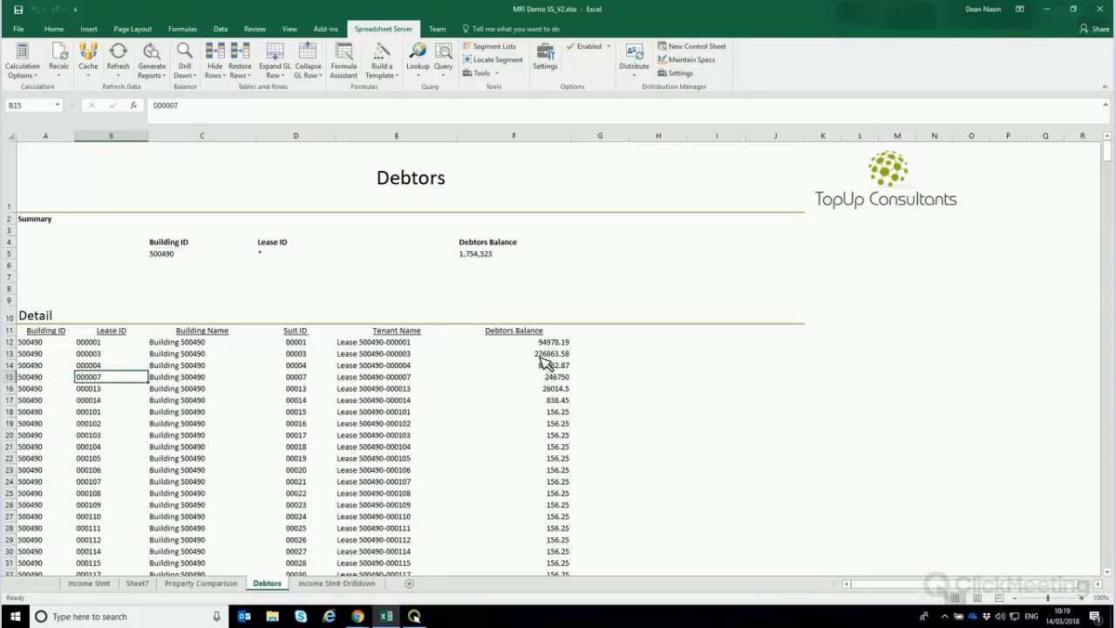
pyautogui.click(547, 363)
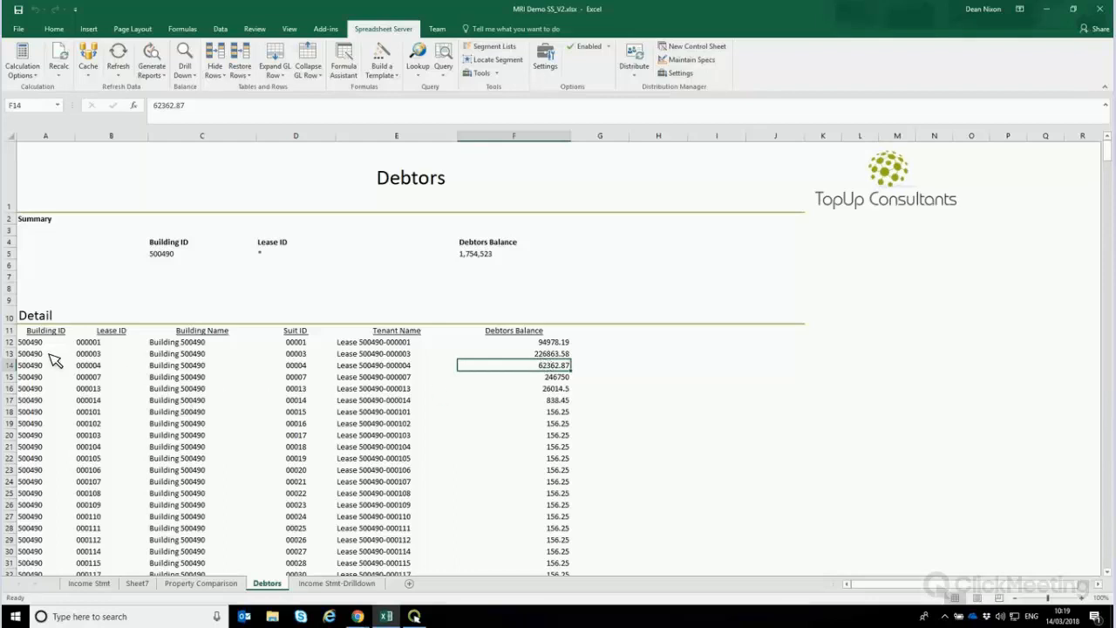
pyautogui.click(131, 351)
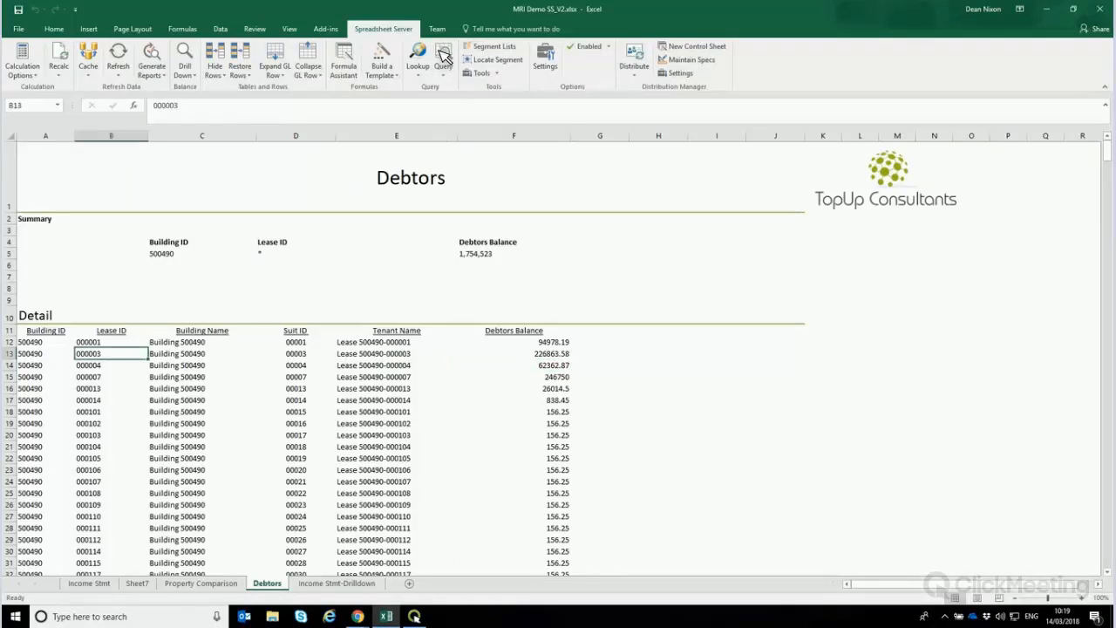
pyautogui.press('Left')
# Run the Outstanding Invoices query with Building ID 500490 and Lease ID *
pyautogui.click(450, 75)
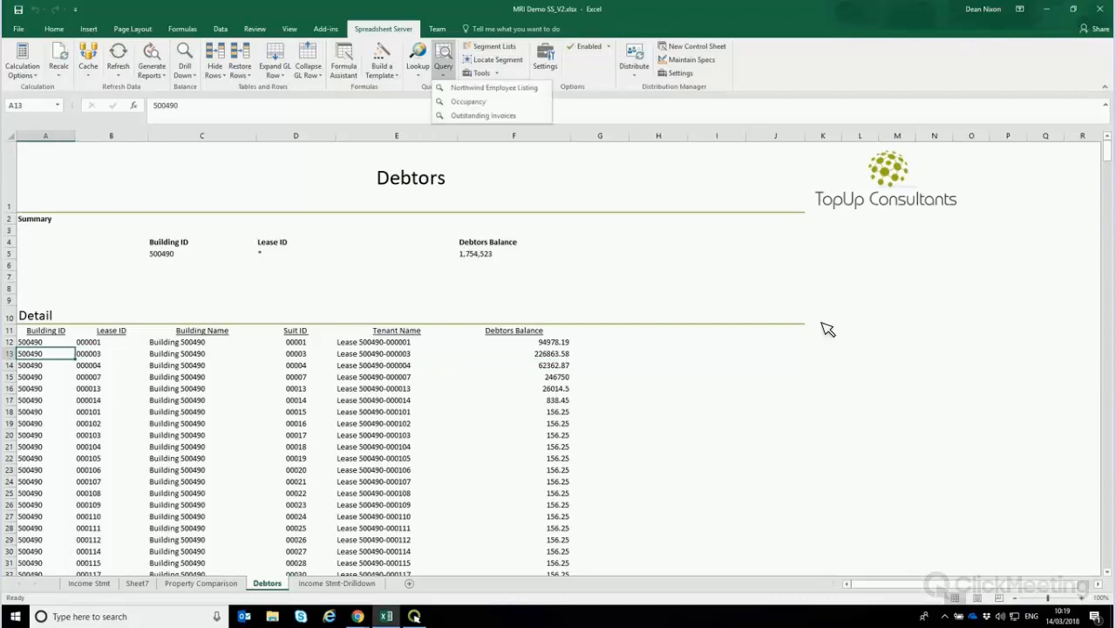
pyautogui.click(483, 115)
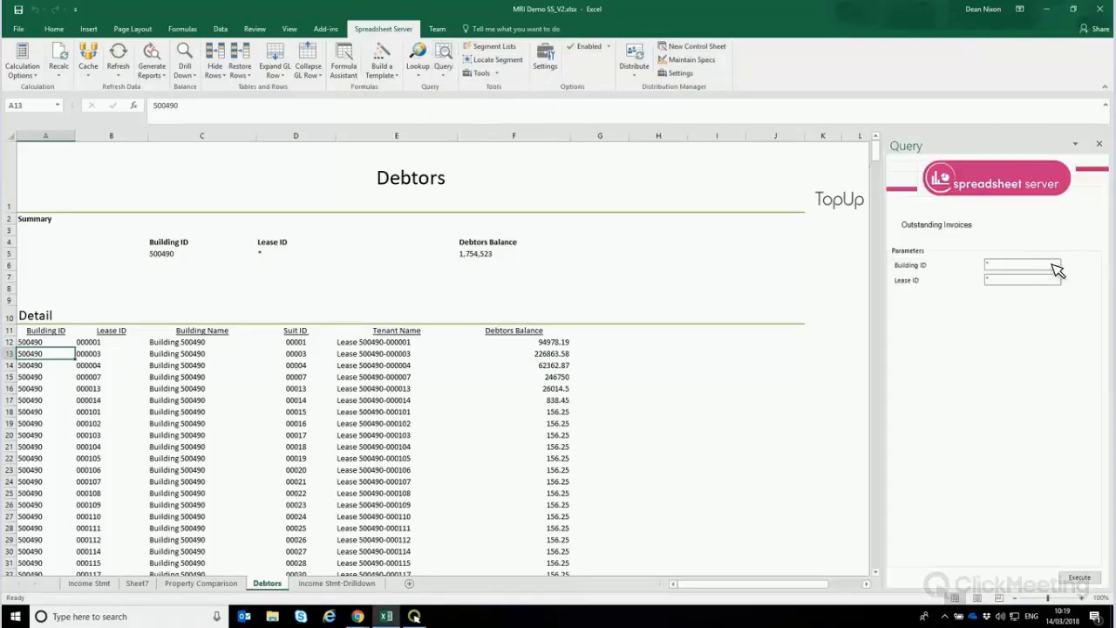
pyautogui.click(1055, 270)
pyautogui.press('BackSpace')
pyautogui.write('500490')
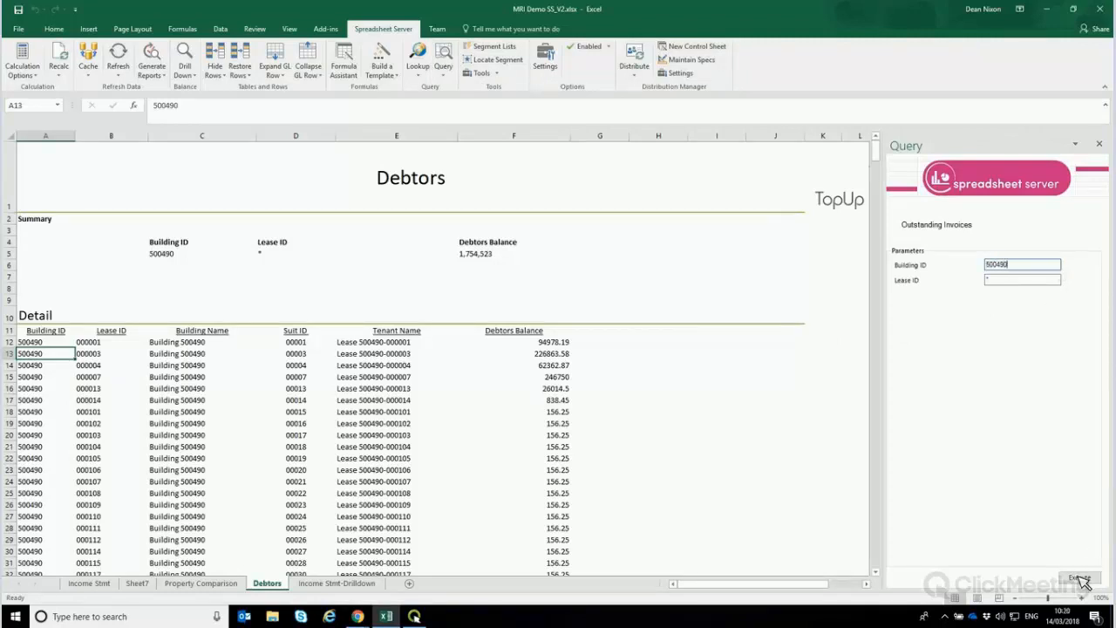
pyautogui.press('Tab')
pyautogui.click(1079, 578)
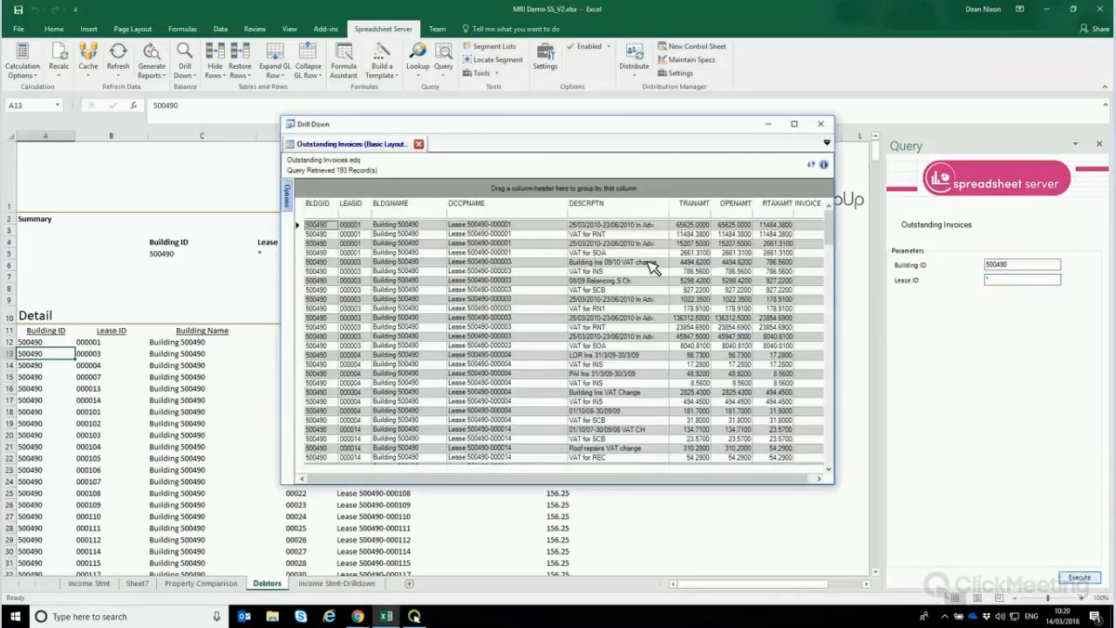
# Examine the outstanding invoice records for leases 000001 and 000003, and close the results
pyautogui.click(649, 263)
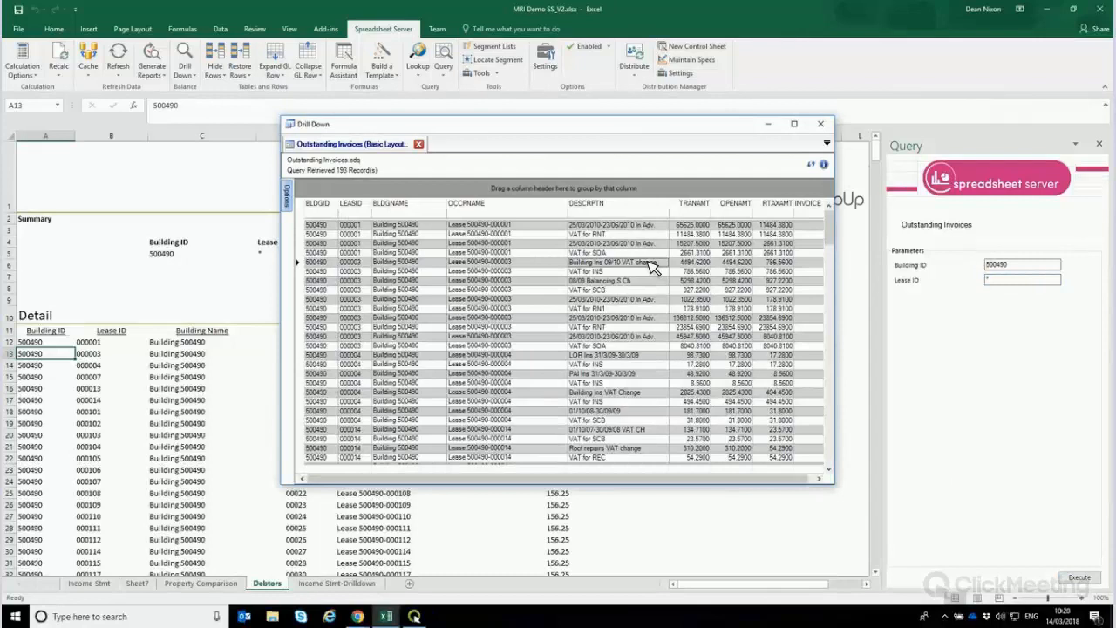
pyautogui.press('Up')
pyautogui.press('Up')
pyautogui.press('Up')
pyautogui.press('Up')
pyautogui.press('Down')
pyautogui.press('Down')
pyautogui.press('Down')
pyautogui.press('Down')
pyautogui.press('Down')
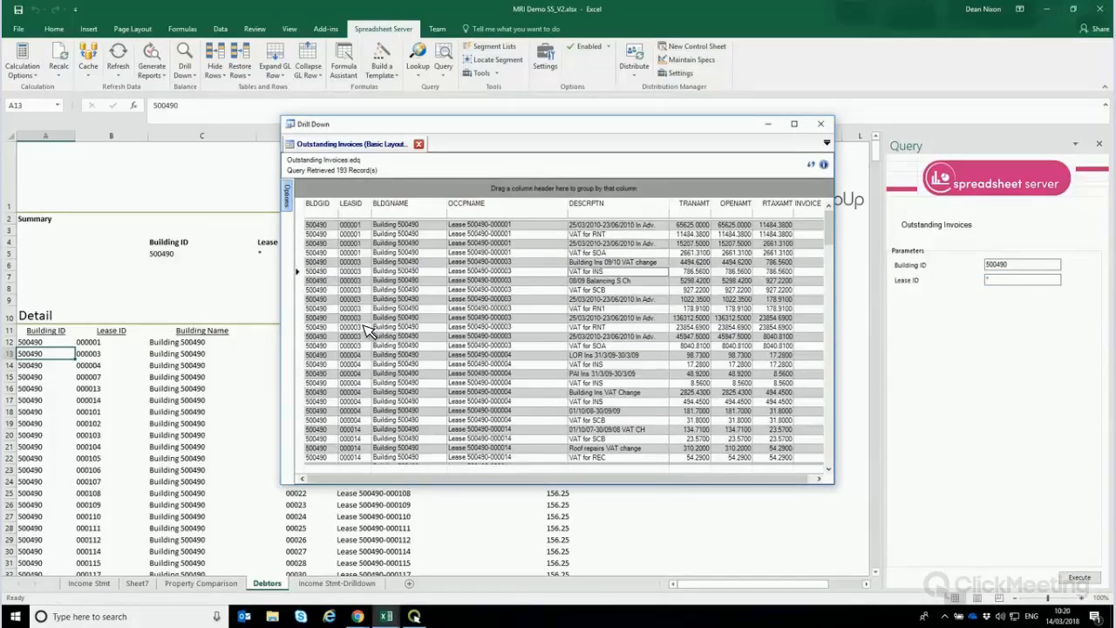
pyautogui.click(363, 320)
# Clear the Building ID in A13 and close the Outstanding Invoices query pane
pyautogui.click(998, 279)
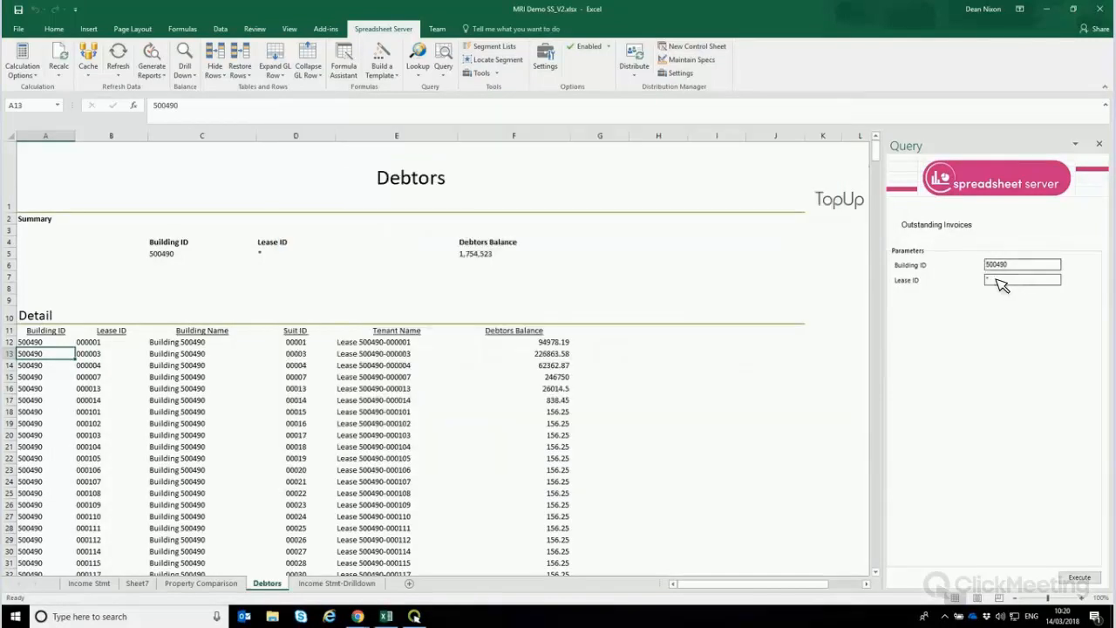
pyautogui.press('BackSpace')
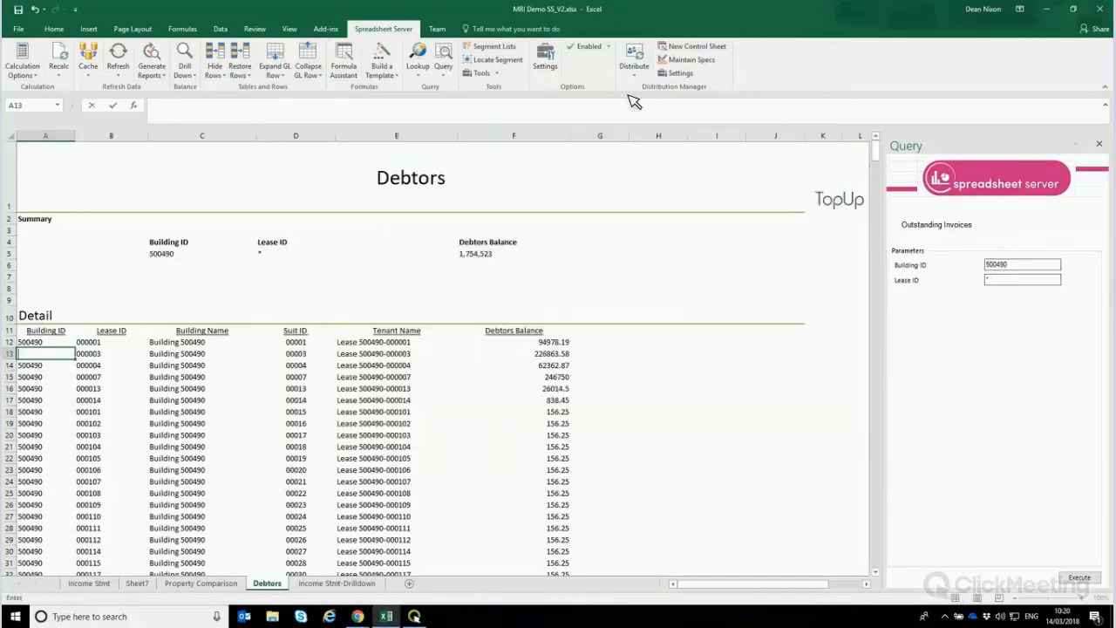
pyautogui.click(453, 72)
pyautogui.click(677, 358)
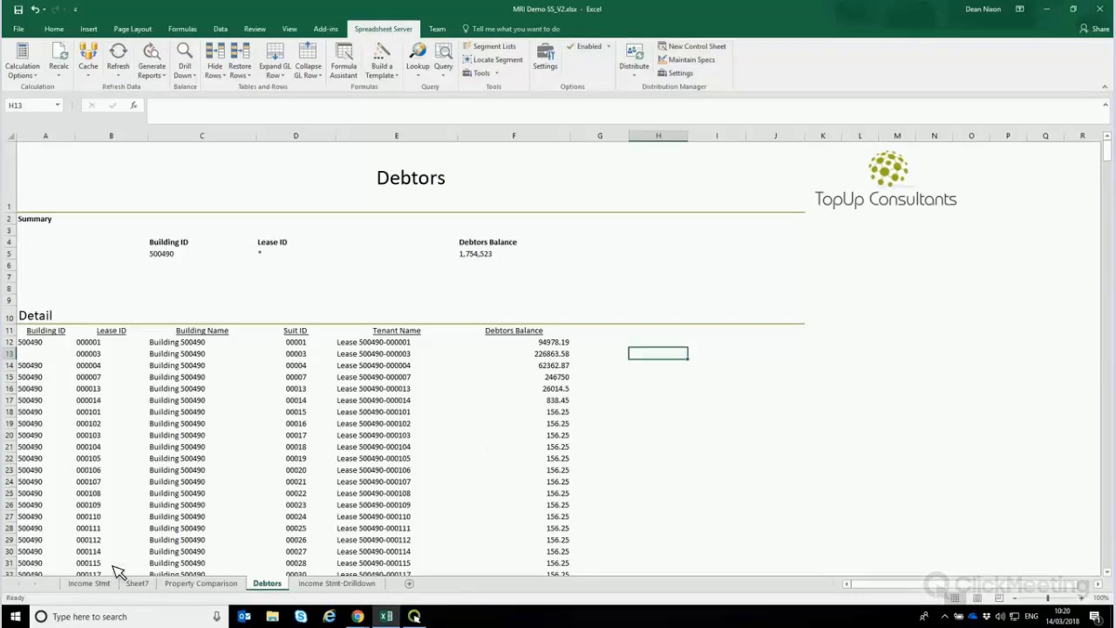
# Open the Income Stmt sheet and look at the month's actual Base Rent formula in C31
pyautogui.click(92, 583)
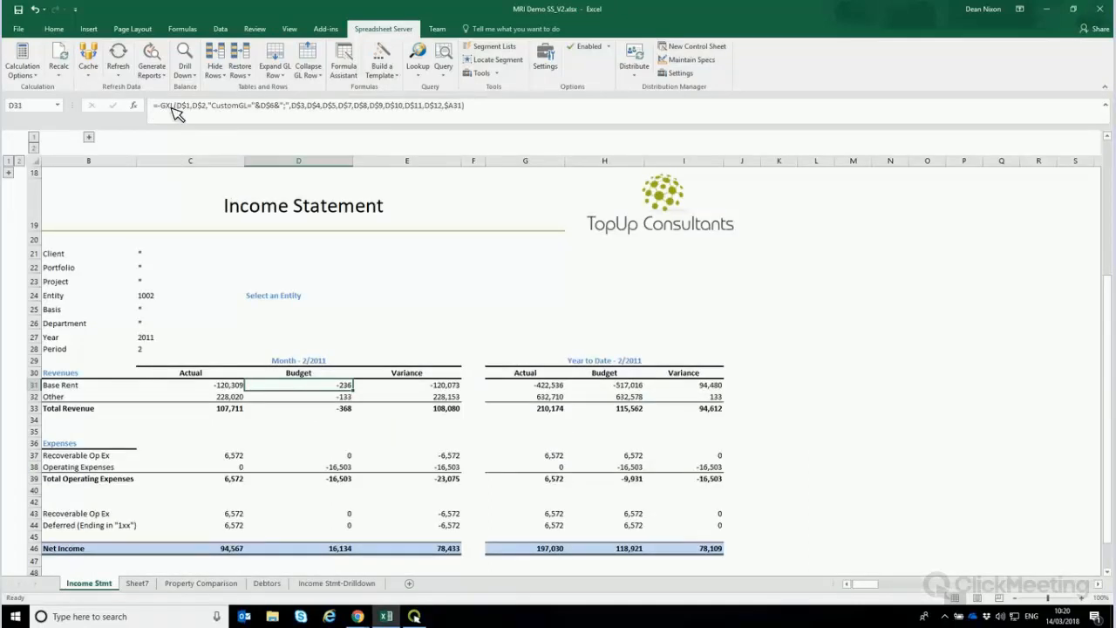
pyautogui.press('Left')
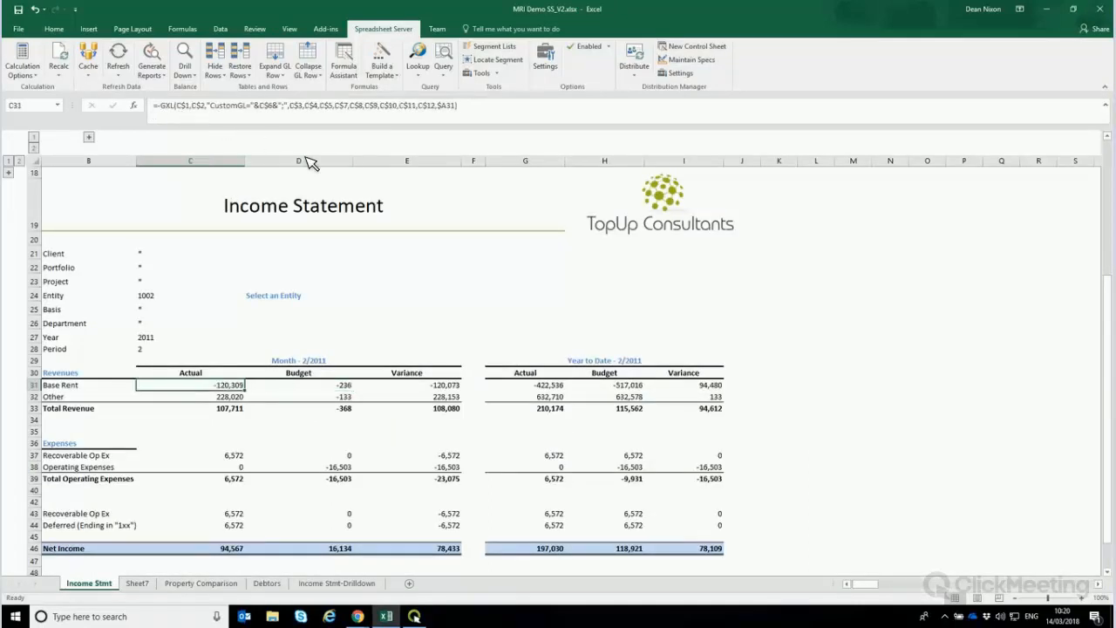
pyautogui.click(560, 283)
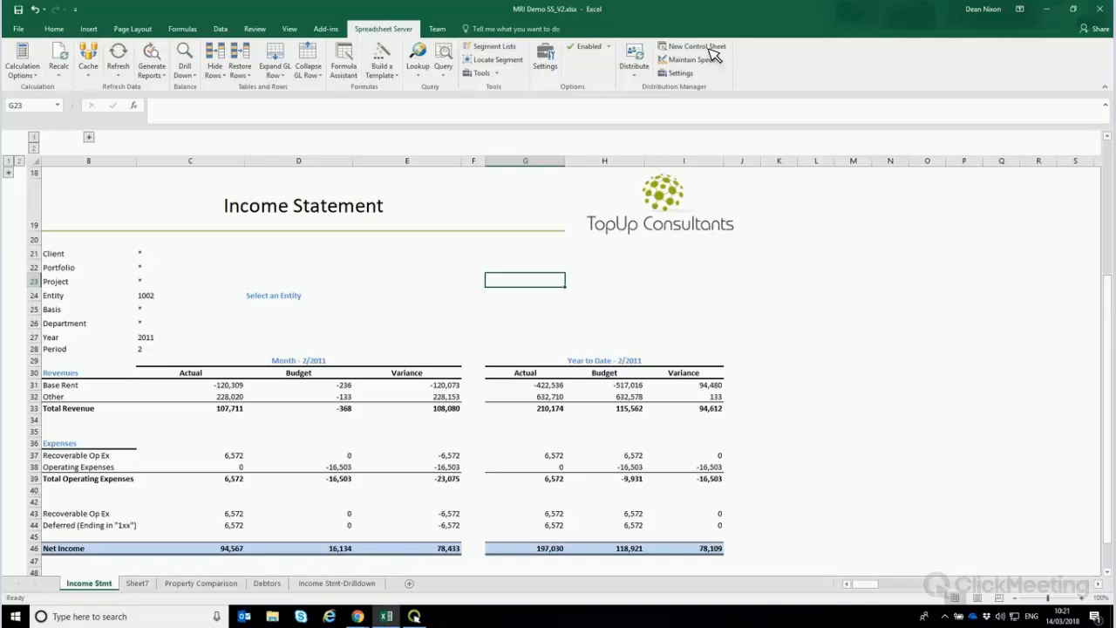
# Add a Distribution Control sheet to the workbook and open Maintain Specifications for row 4
pyautogui.click(589, 320)
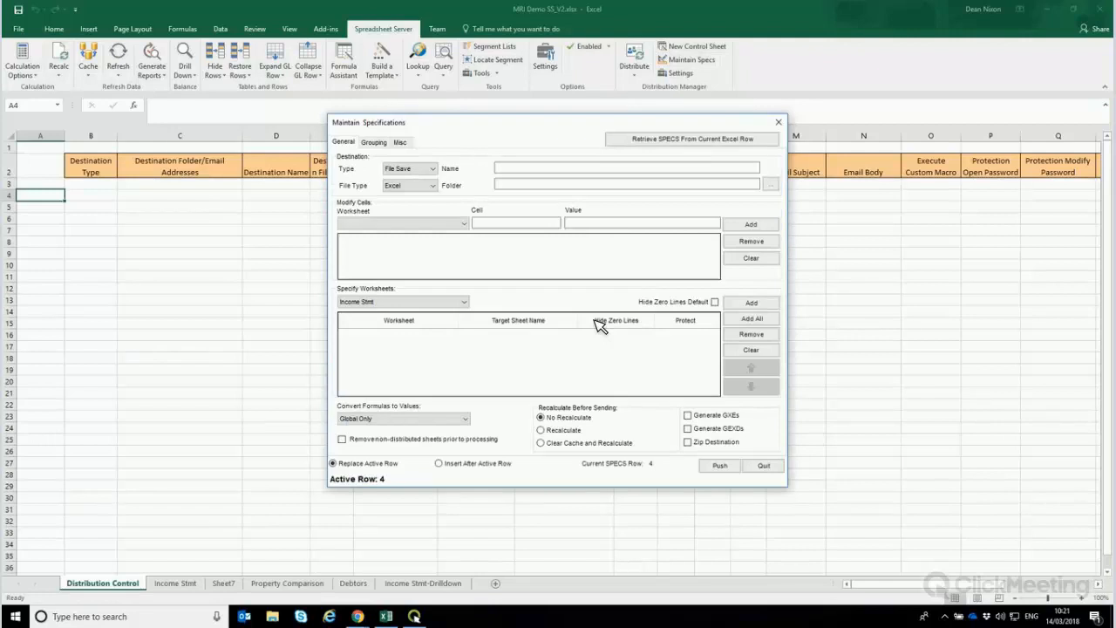
# Review the available destination types in the distribution specification, keeping File Save
pyautogui.click(433, 169)
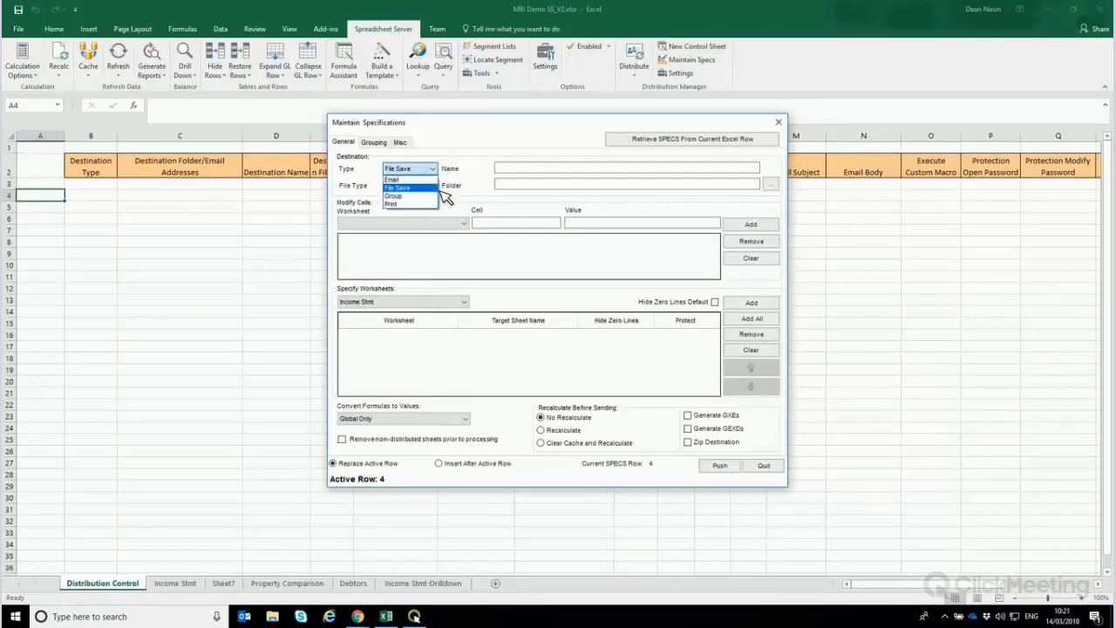
pyautogui.press('Down')
pyautogui.press('Down')
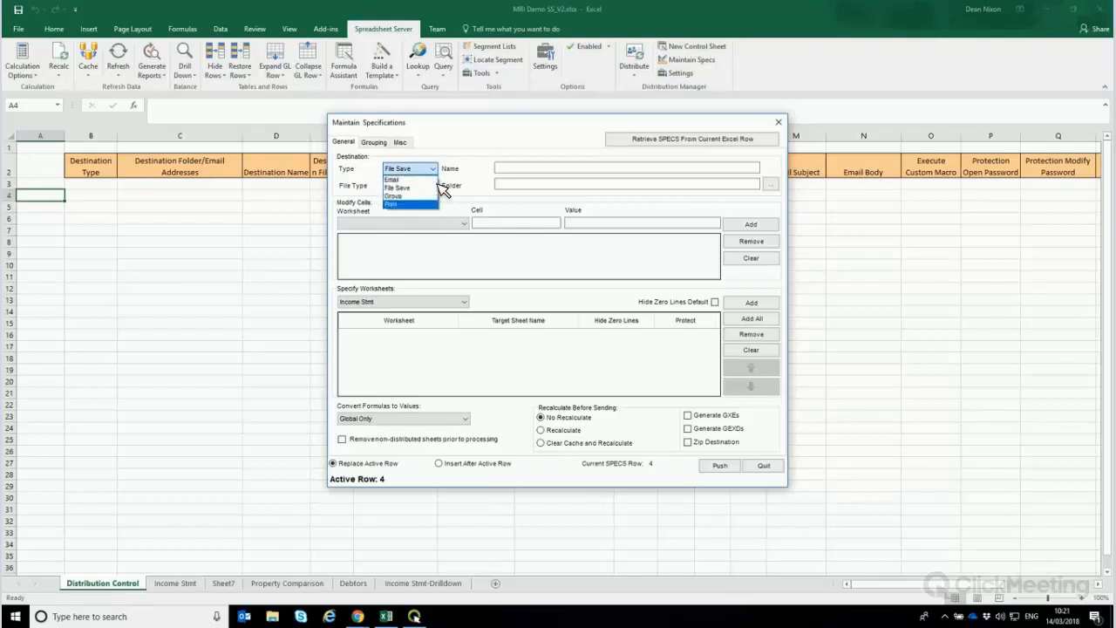
pyautogui.press('Escape')
# Review the available output file types, from Excel and CSV to HTML, PDF and Word, keeping Excel
pyautogui.click(434, 185)
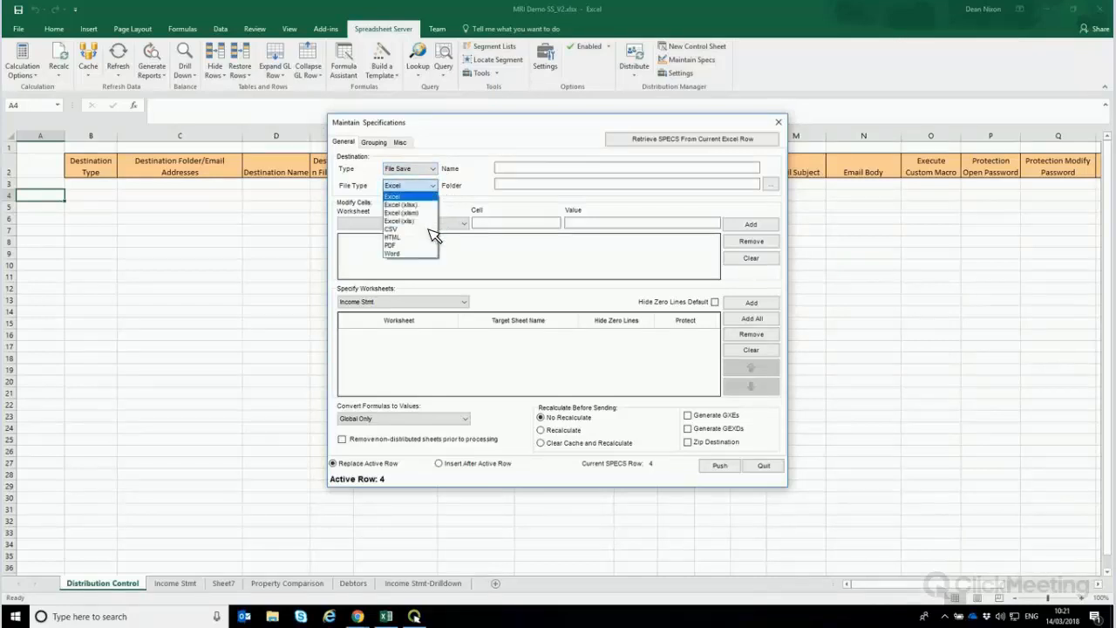
pyautogui.press('Down')
pyautogui.press('Down')
pyautogui.press('Down')
pyautogui.press('Down')
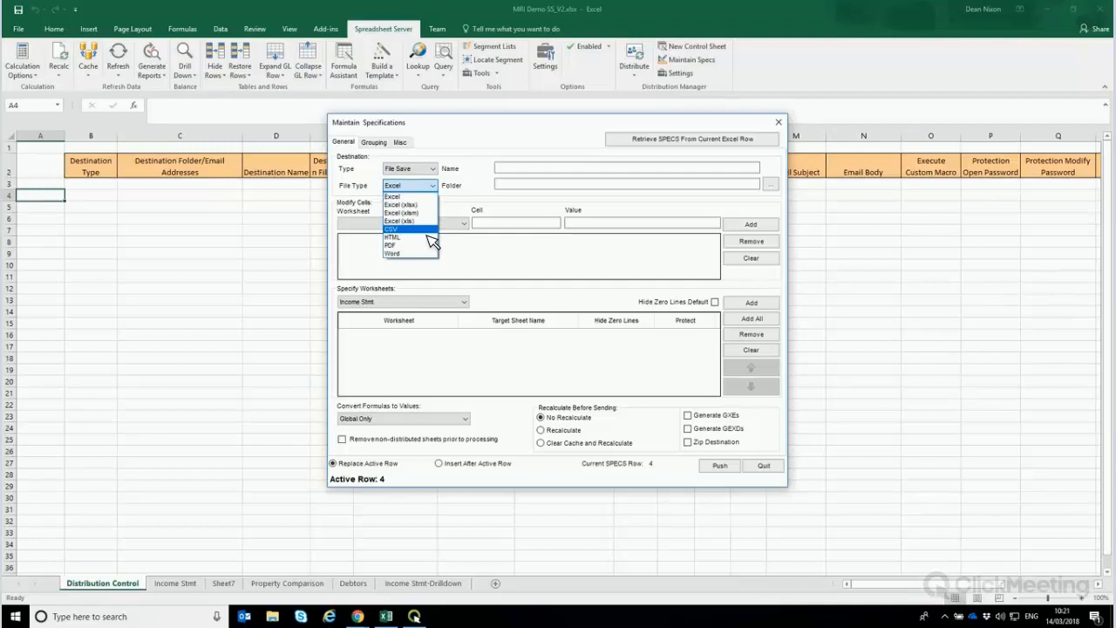
pyautogui.press('Down')
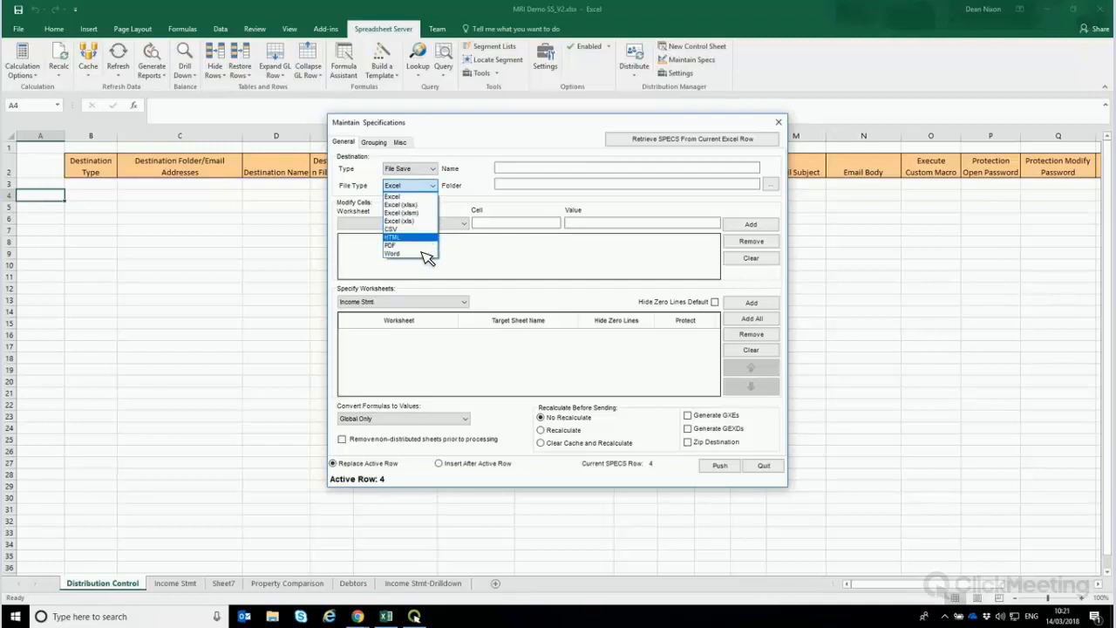
pyautogui.press('Down')
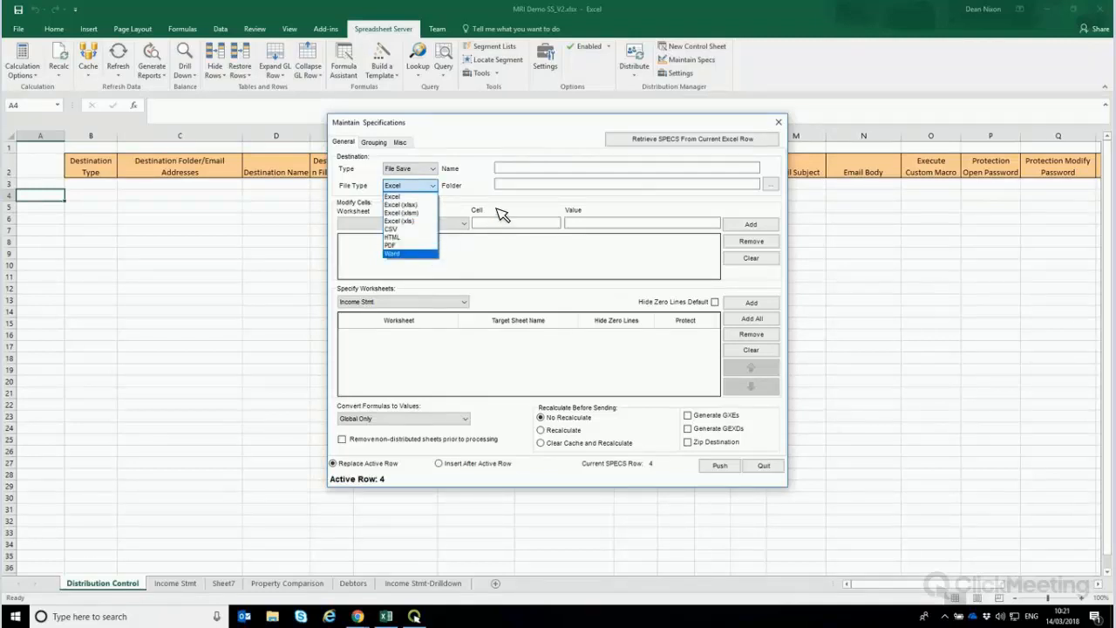
pyautogui.press('Up')
pyautogui.press('Up')
pyautogui.press('Escape')
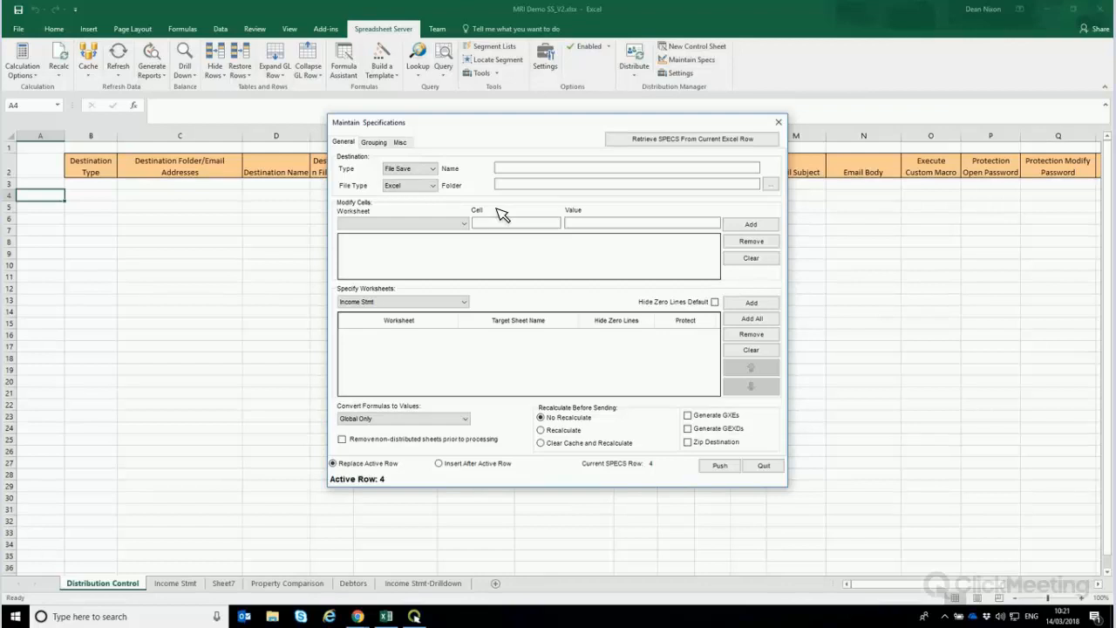
# Set the distribution destination to an Excel file named outputmri, saved in the C:\temp folder
pyautogui.click(433, 186)
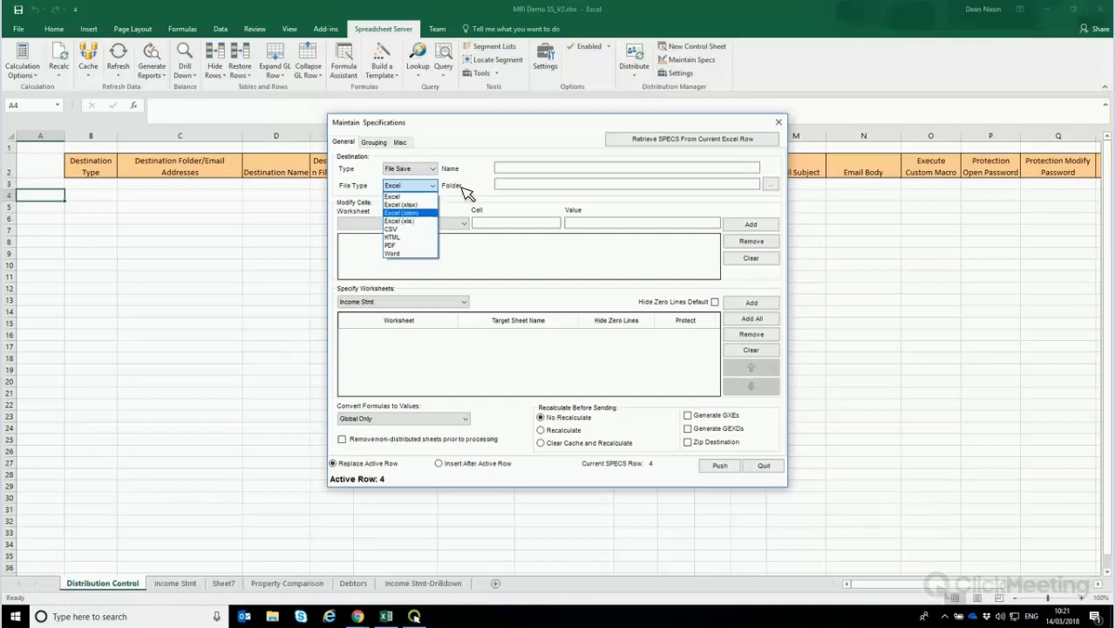
pyautogui.click(418, 196)
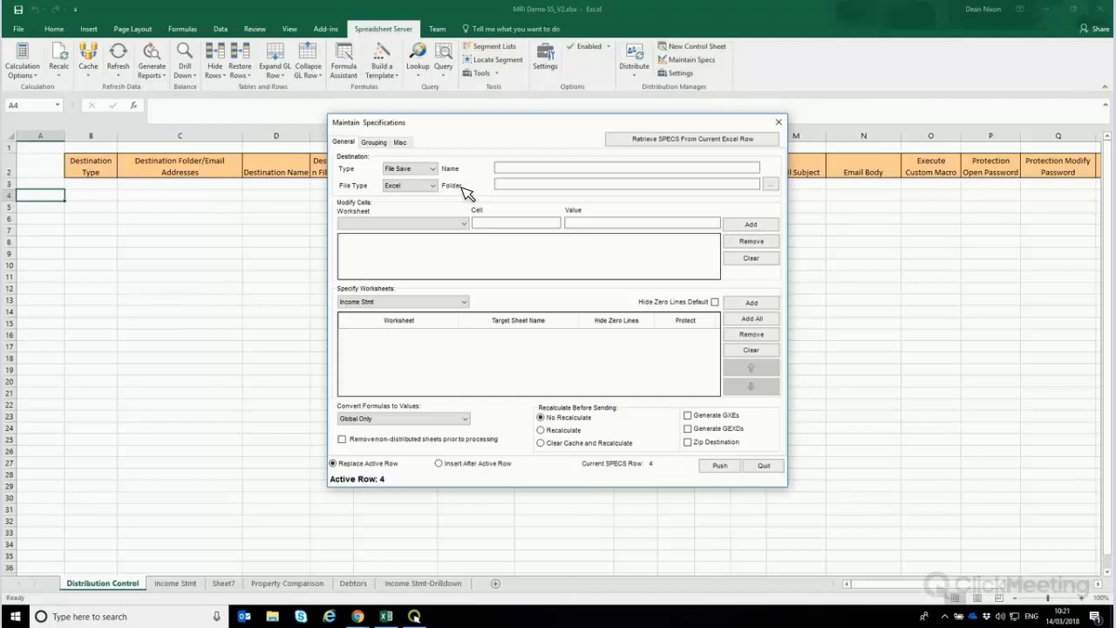
pyautogui.click(524, 170)
pyautogui.write('out')
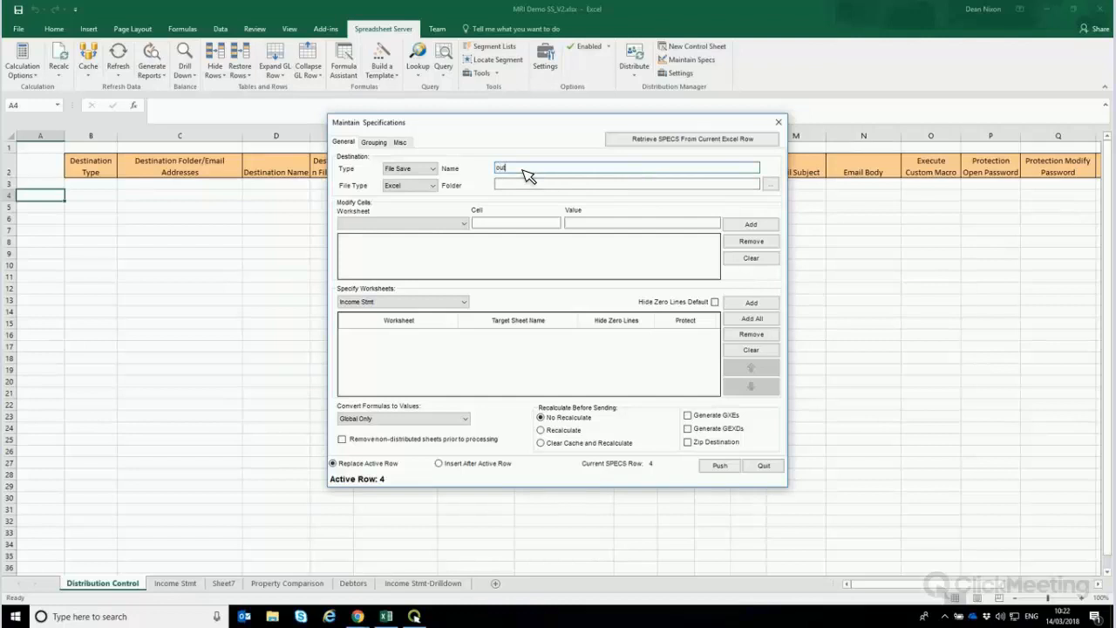
pyautogui.write('putnn')
pyautogui.click(773, 184)
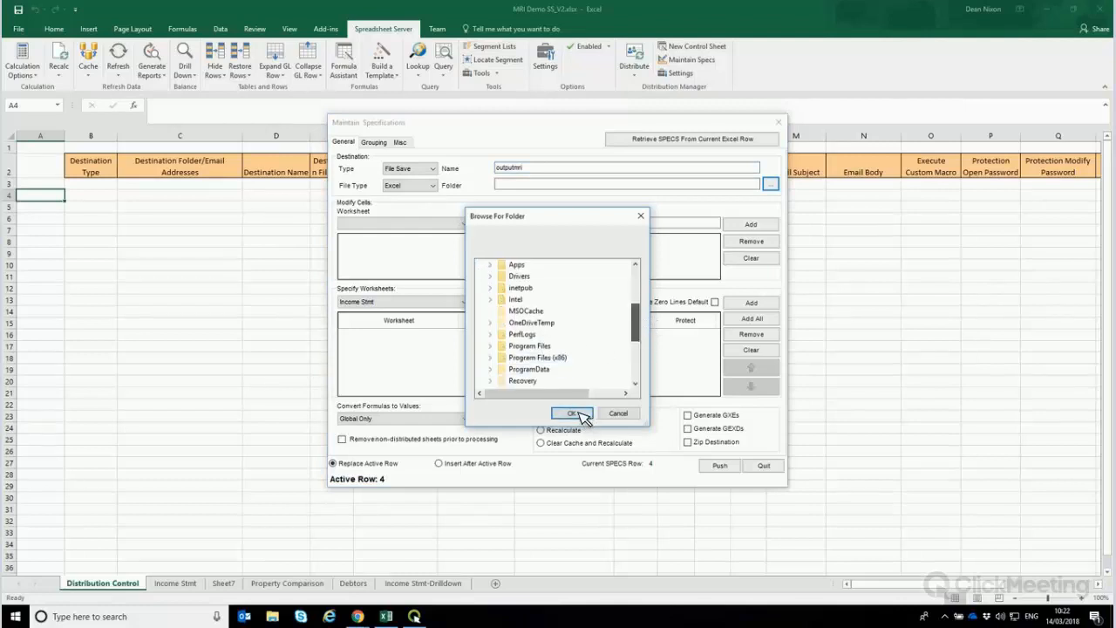
pyautogui.click(520, 334)
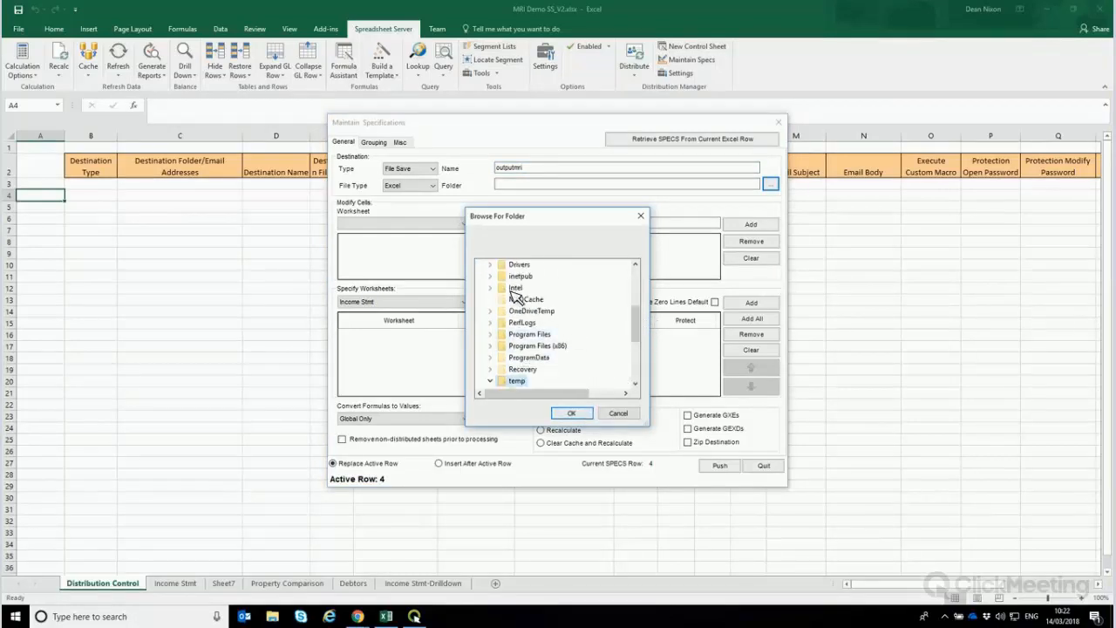
pyautogui.click(577, 413)
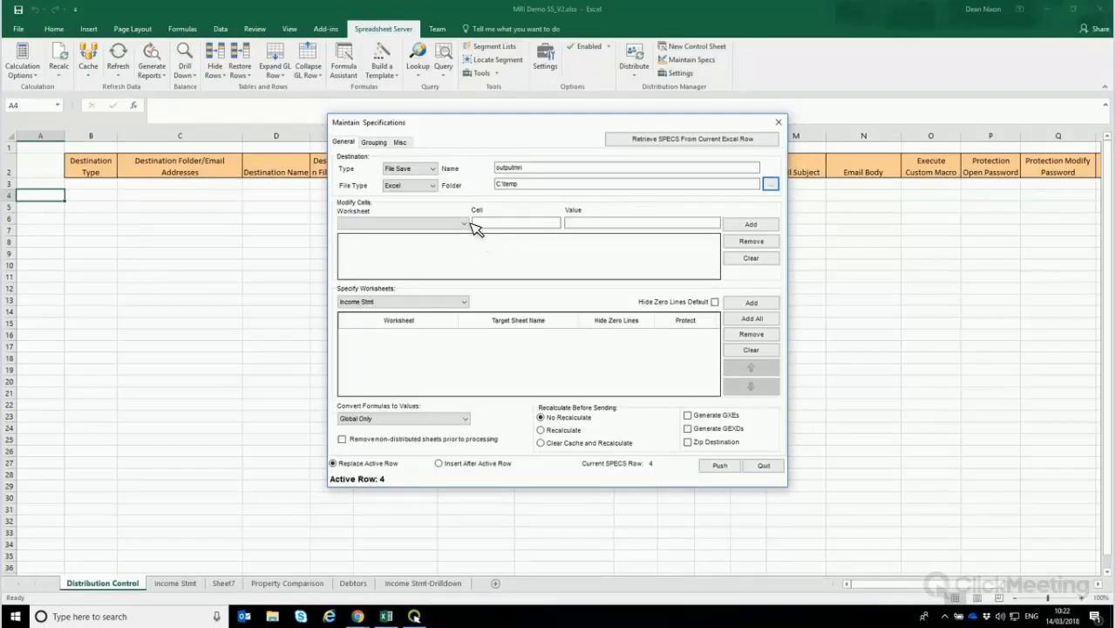
# Add the Income Stmt and Property Comparison worksheets to the distribution specification
pyautogui.click(467, 225)
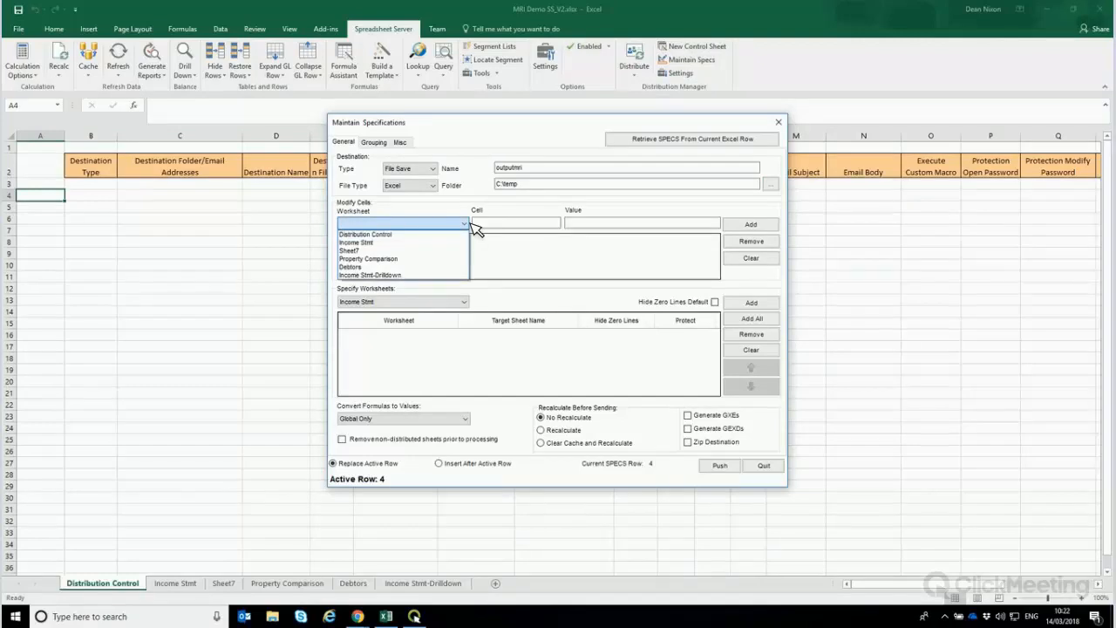
pyautogui.click(468, 306)
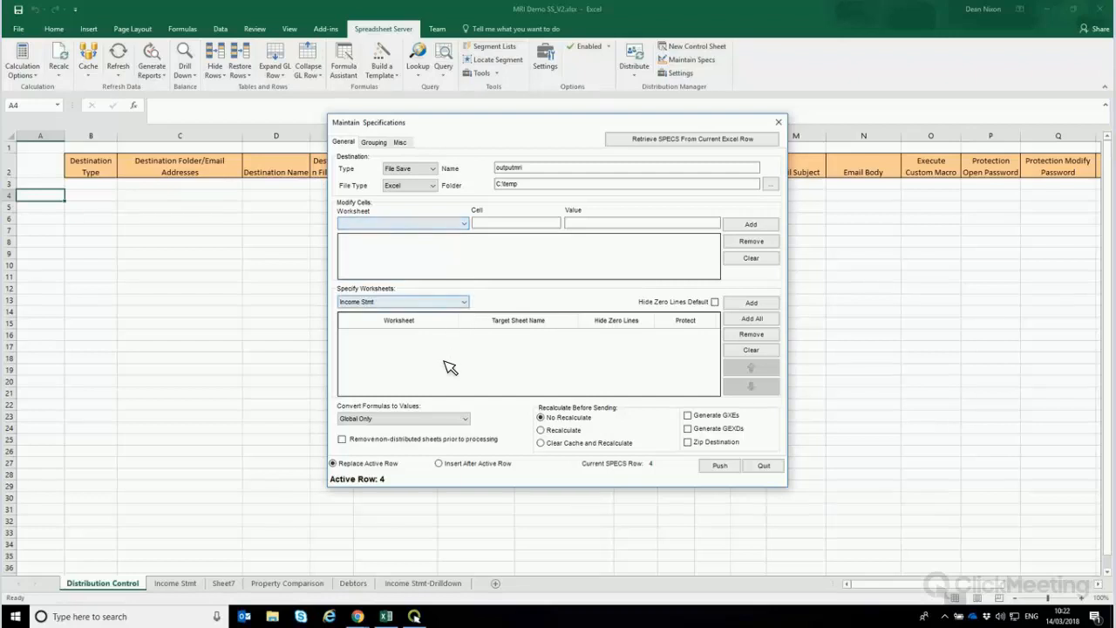
pyautogui.click(456, 302)
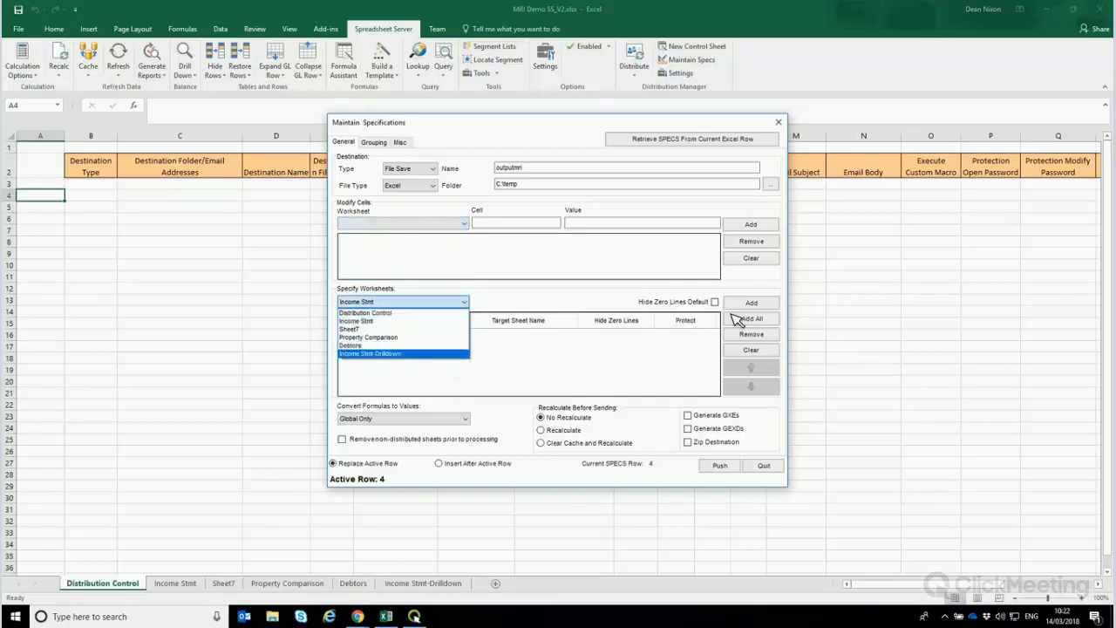
pyautogui.click(449, 320)
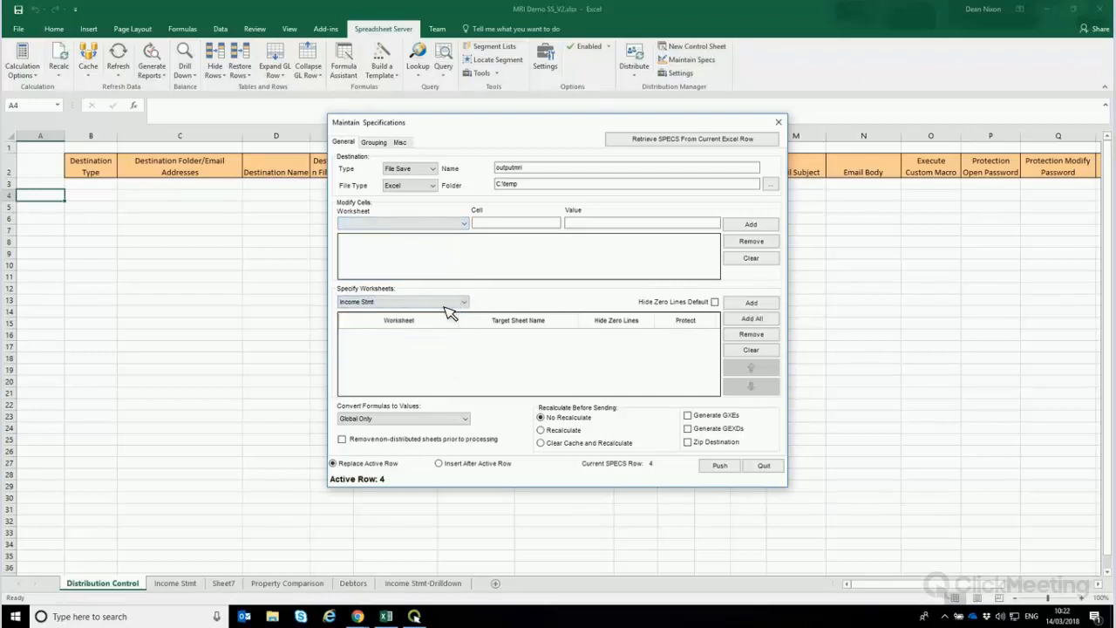
pyautogui.click(751, 303)
pyautogui.click(431, 302)
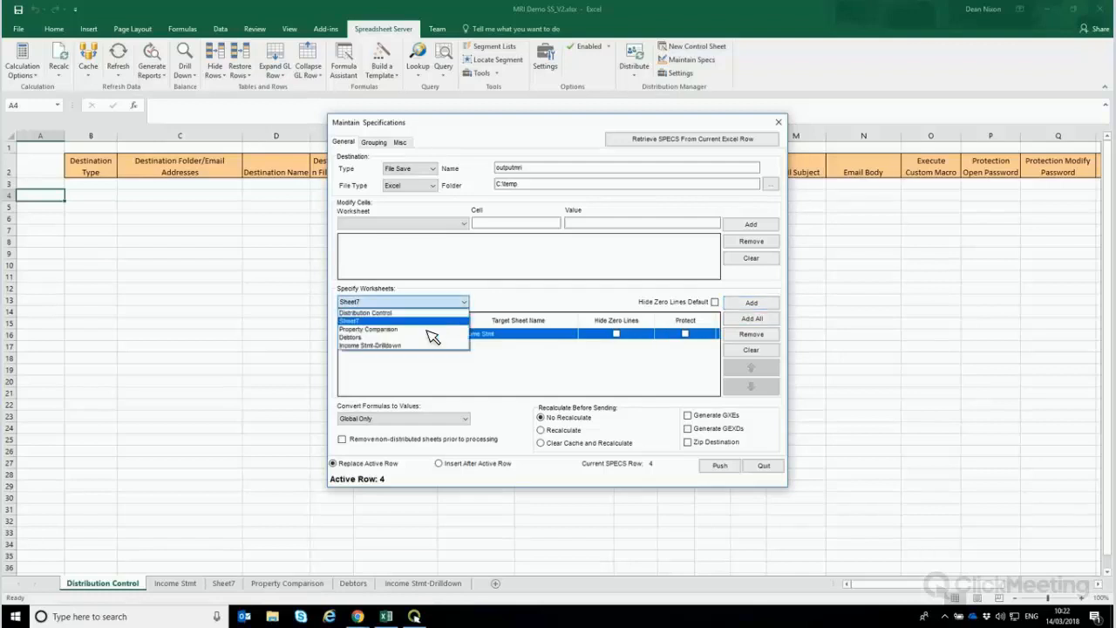
pyautogui.click(401, 329)
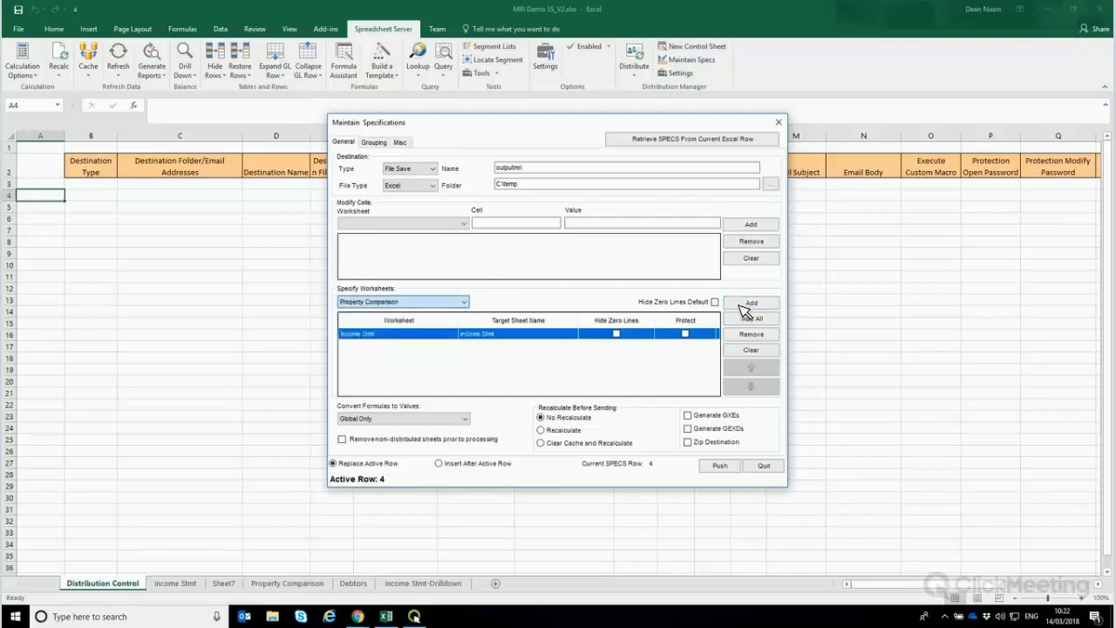
pyautogui.click(751, 302)
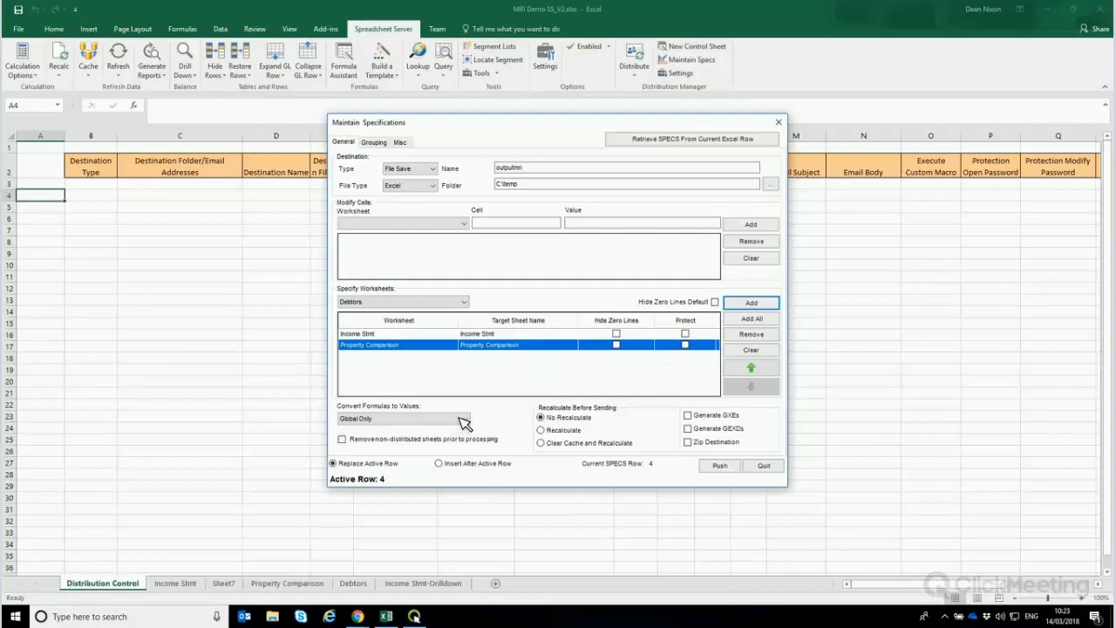
# Keep Global Only for converting formulas to values, write the specification to row 4 and close Maintain Specifications
pyautogui.click(463, 421)
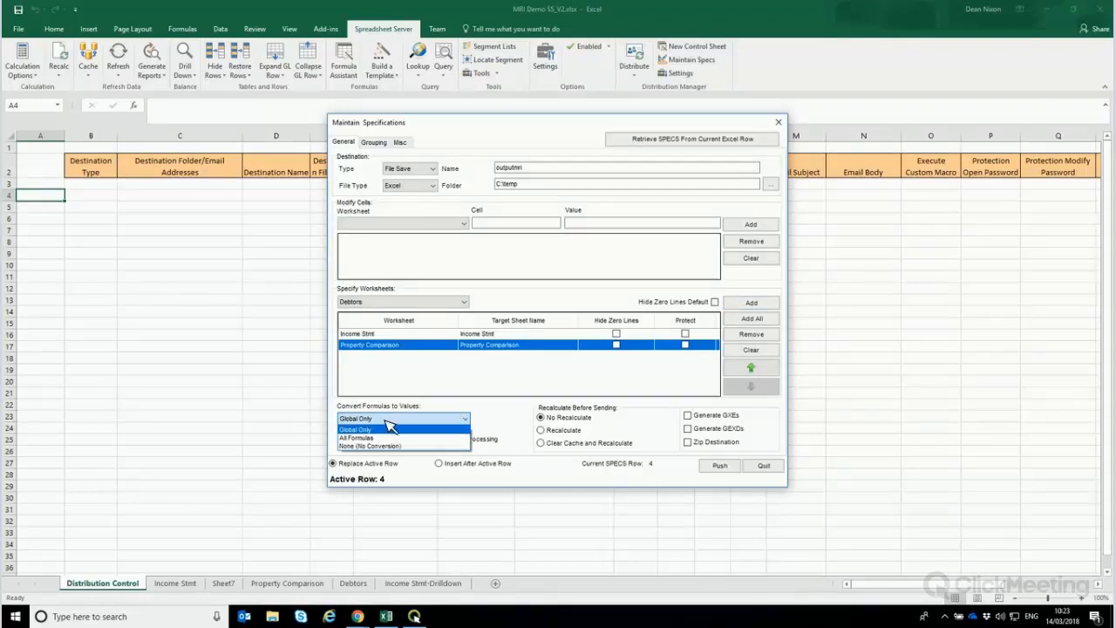
pyautogui.click(467, 417)
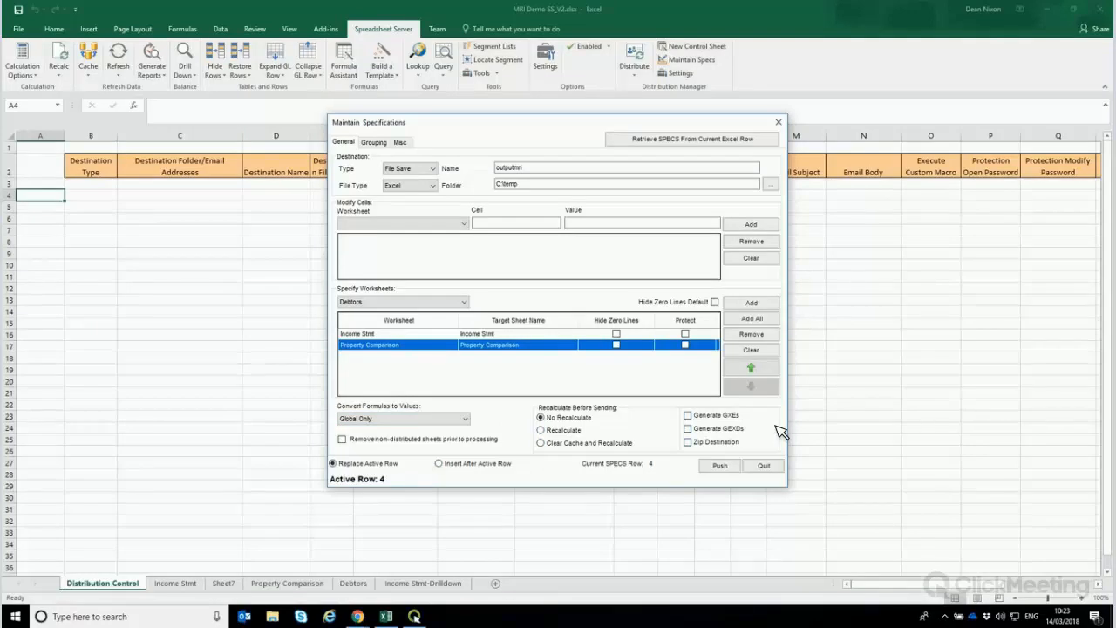
pyautogui.click(738, 466)
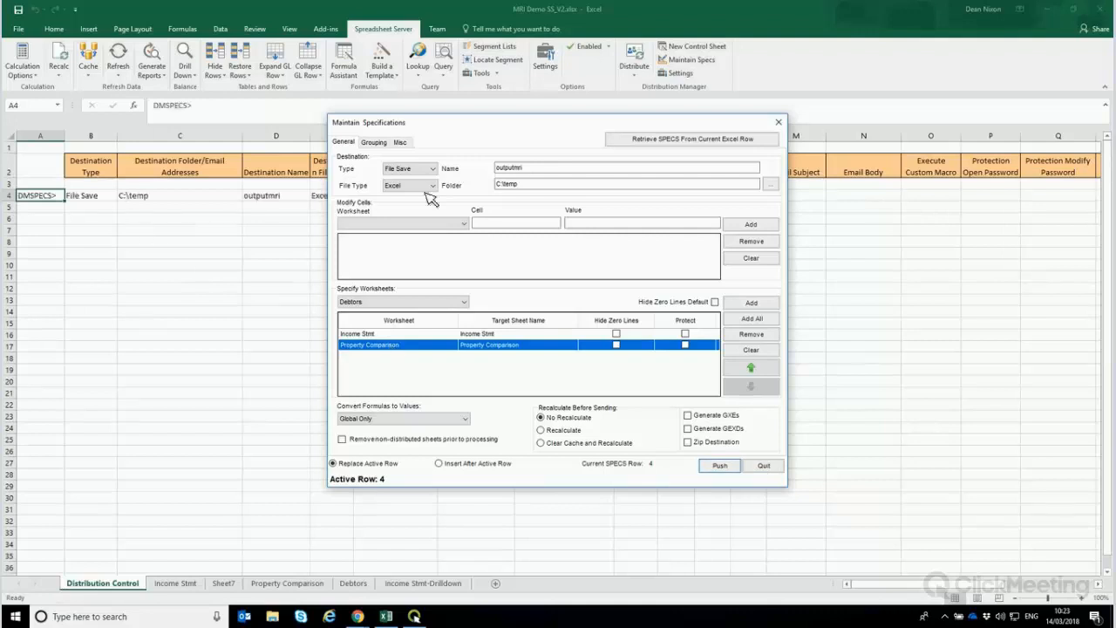
pyautogui.click(764, 465)
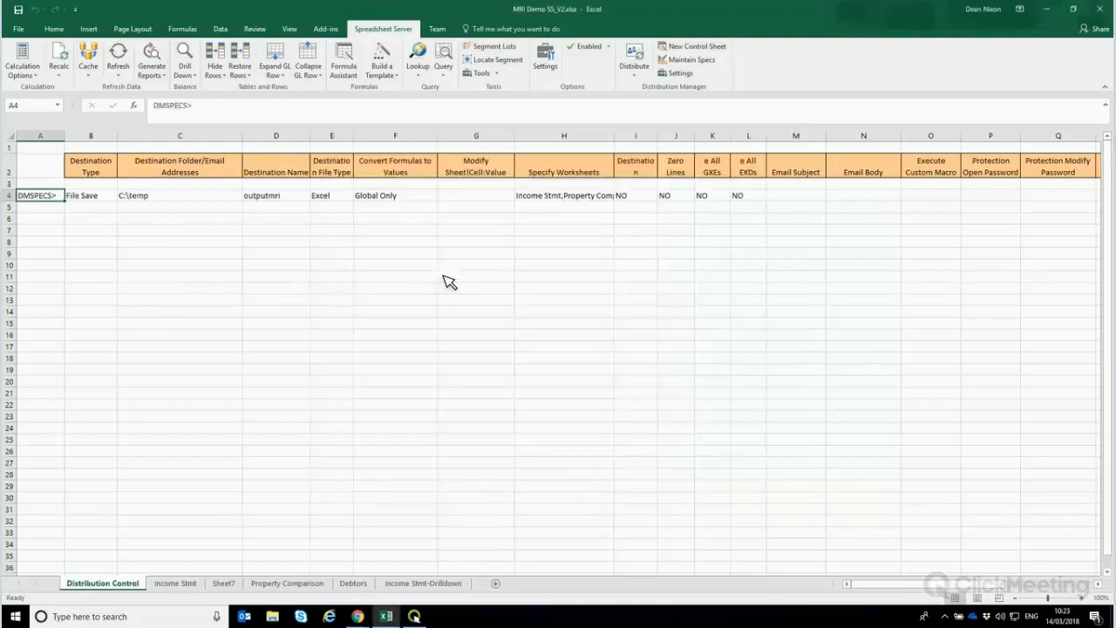
# Distribute the reports using the specification in row 4 of the Distribution Control sheet
pyautogui.click(449, 282)
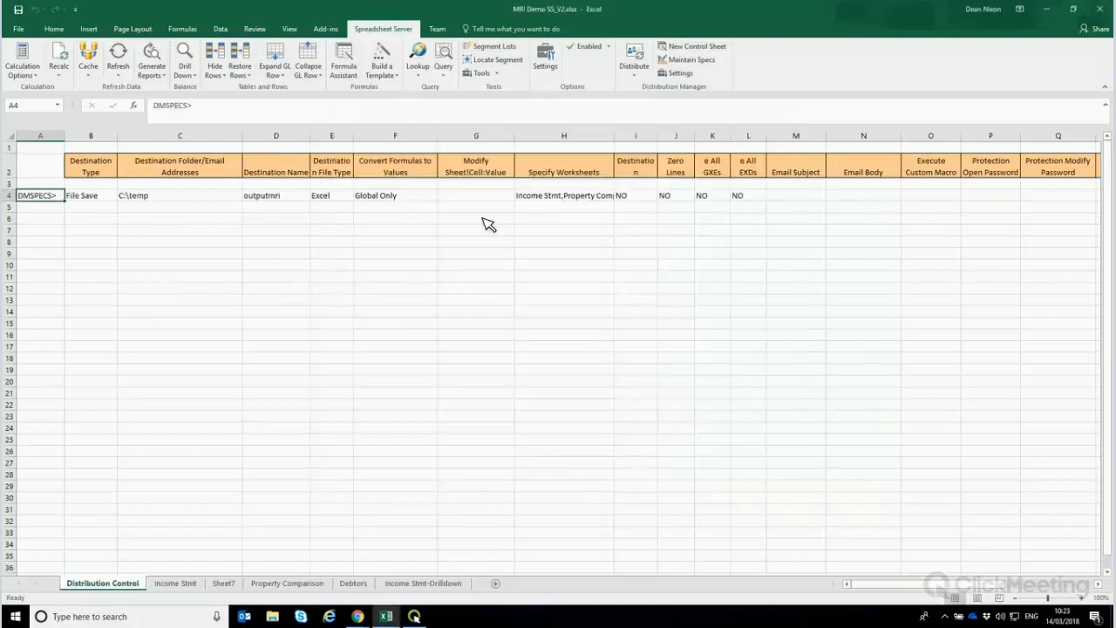
pyautogui.click(643, 57)
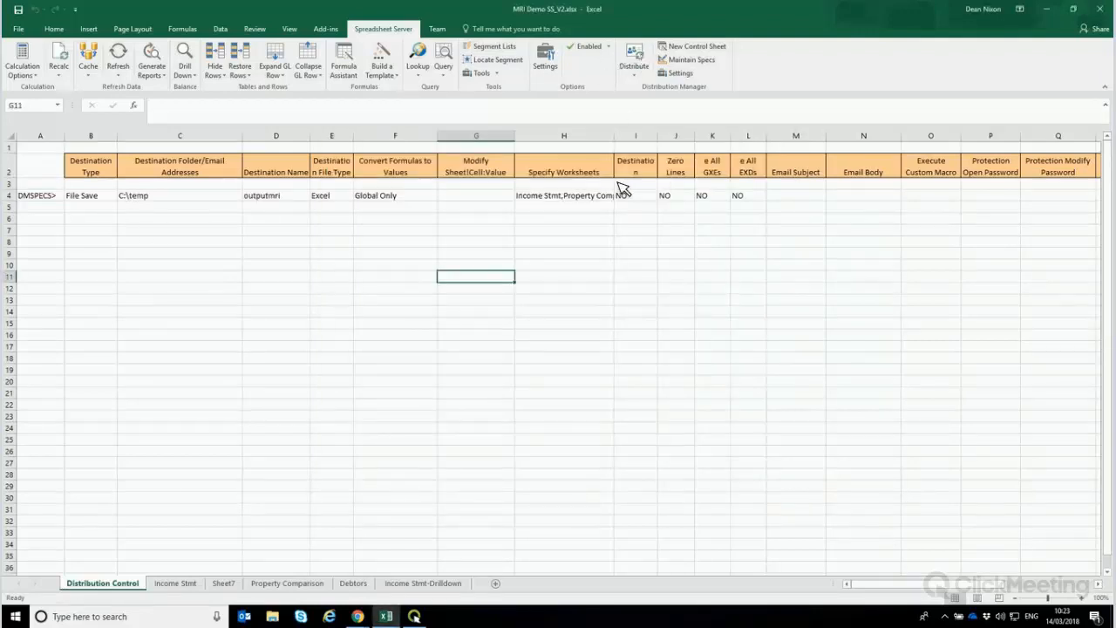
pyautogui.click(1046, 11)
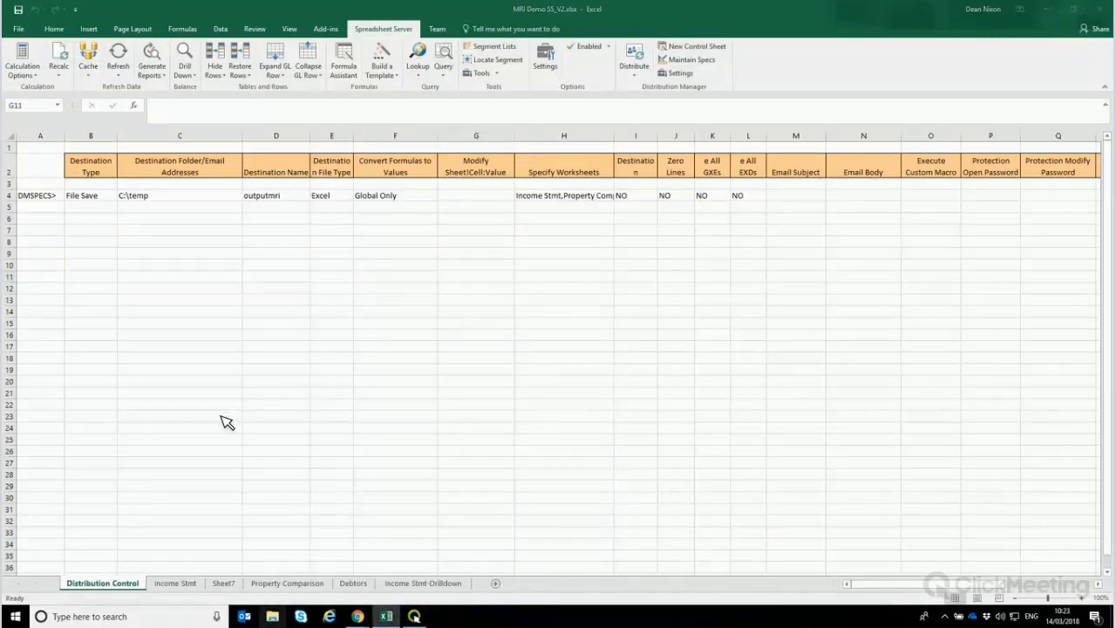
# Open outputmri.xlsx from C:\temp in File Explorer and look at its Property Comparison and Income Stmt sheets
pyautogui.press('super+e')
pyautogui.press('Down')
pyautogui.press('Down')
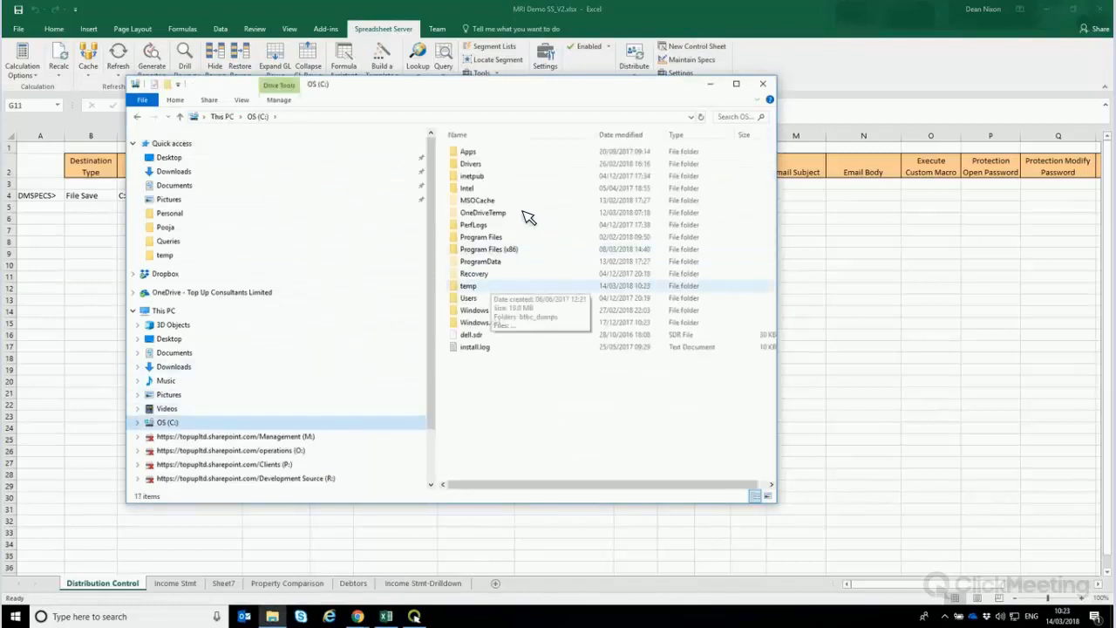
pyautogui.doubleClick(475, 286)
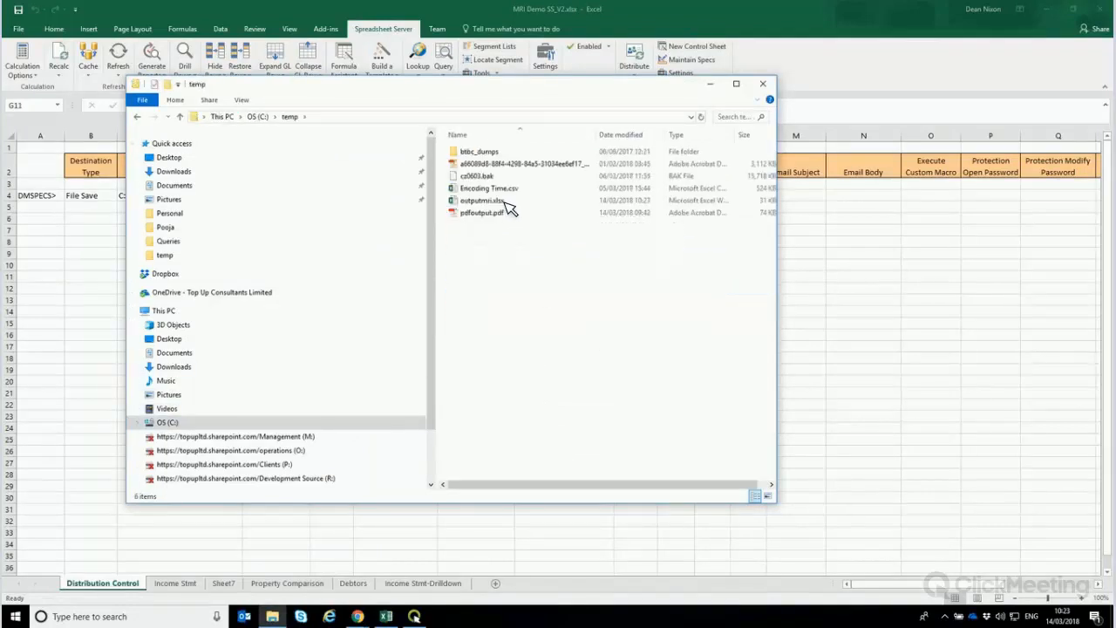
pyautogui.doubleClick(504, 203)
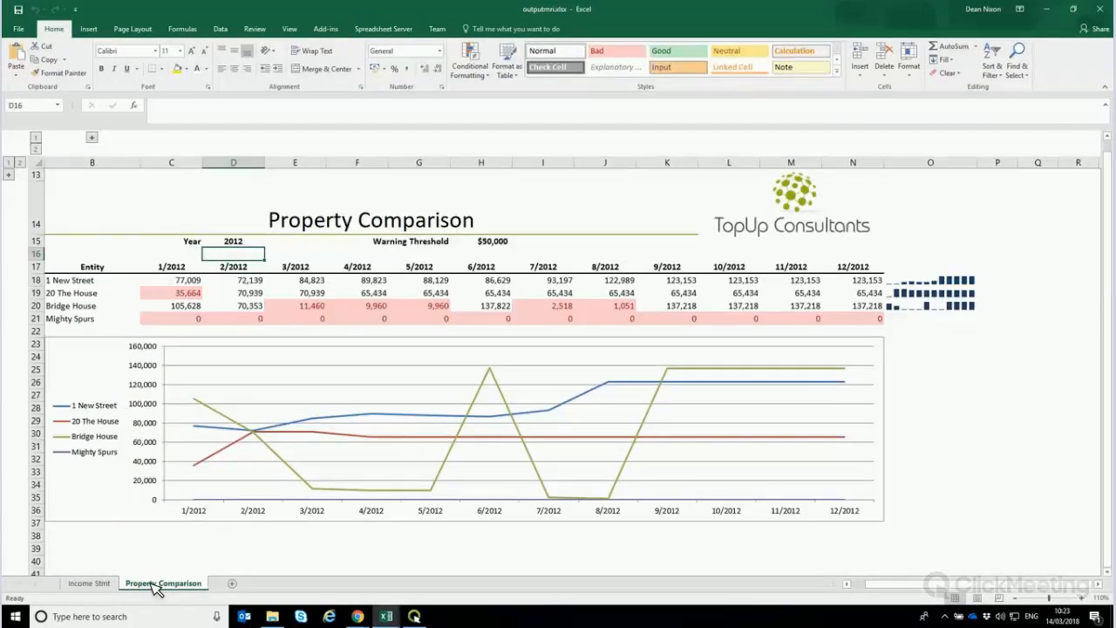
pyautogui.click(108, 585)
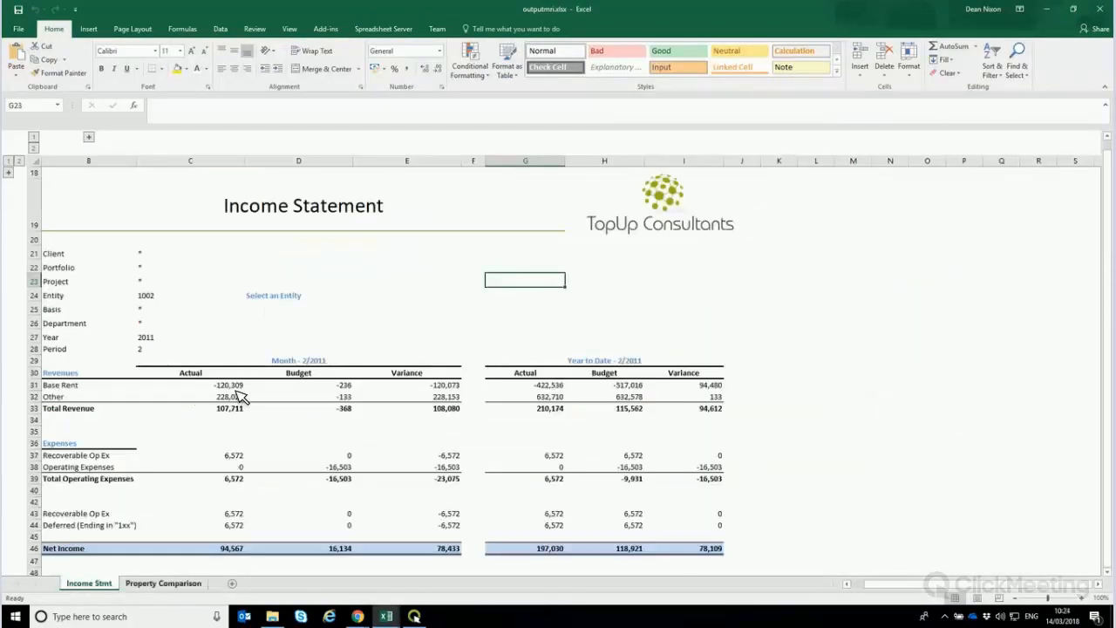
pyautogui.hotkey('ctrl', 'pagedown')
pyautogui.hotkey('ctrl', 'pageup')
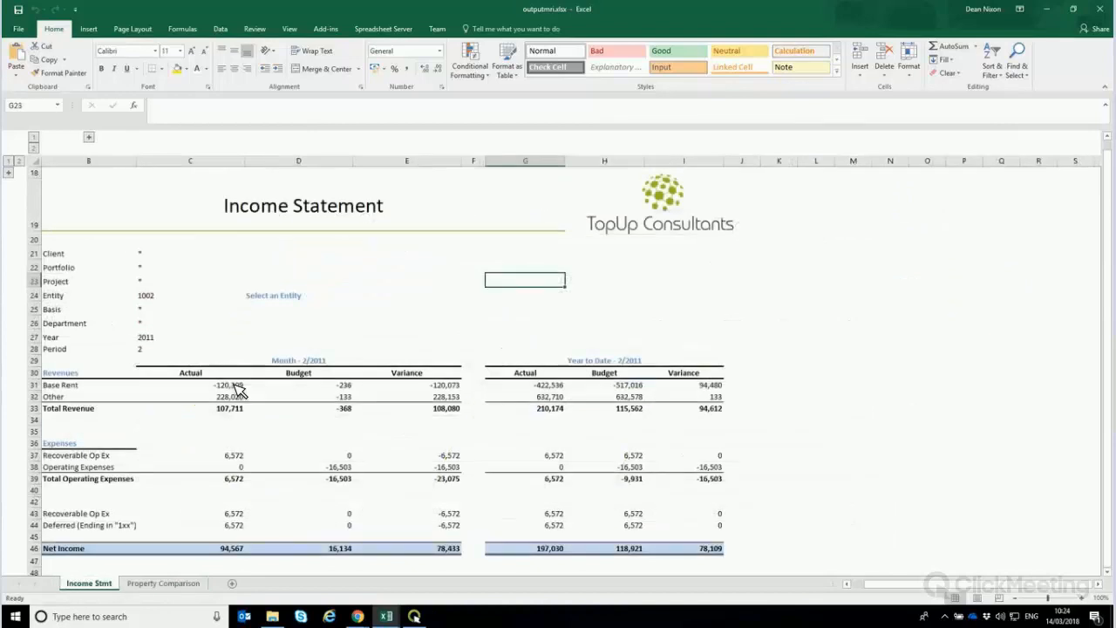
# Check the month's Base Rent and Other cells for fixed values versus formulas, and return to the MRI Demo workbook
pyautogui.click(236, 386)
pyautogui.press('Right')
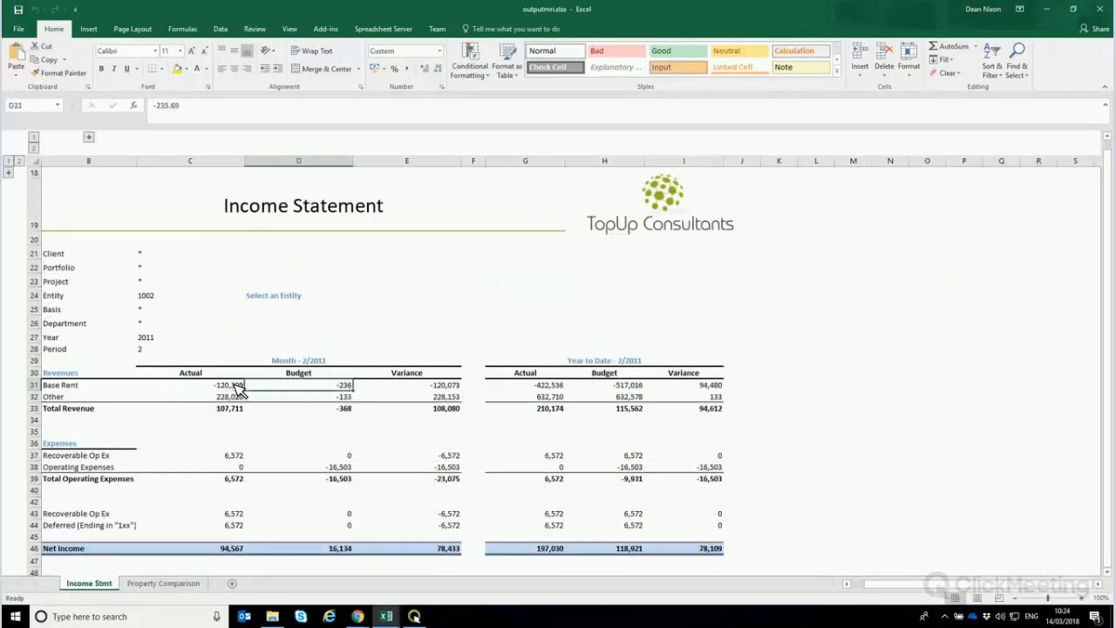
pyautogui.press('Right')
pyautogui.press('Left')
pyautogui.press('Left')
pyautogui.press('Left')
pyautogui.press('Right')
pyautogui.press('Right')
pyautogui.press('Right')
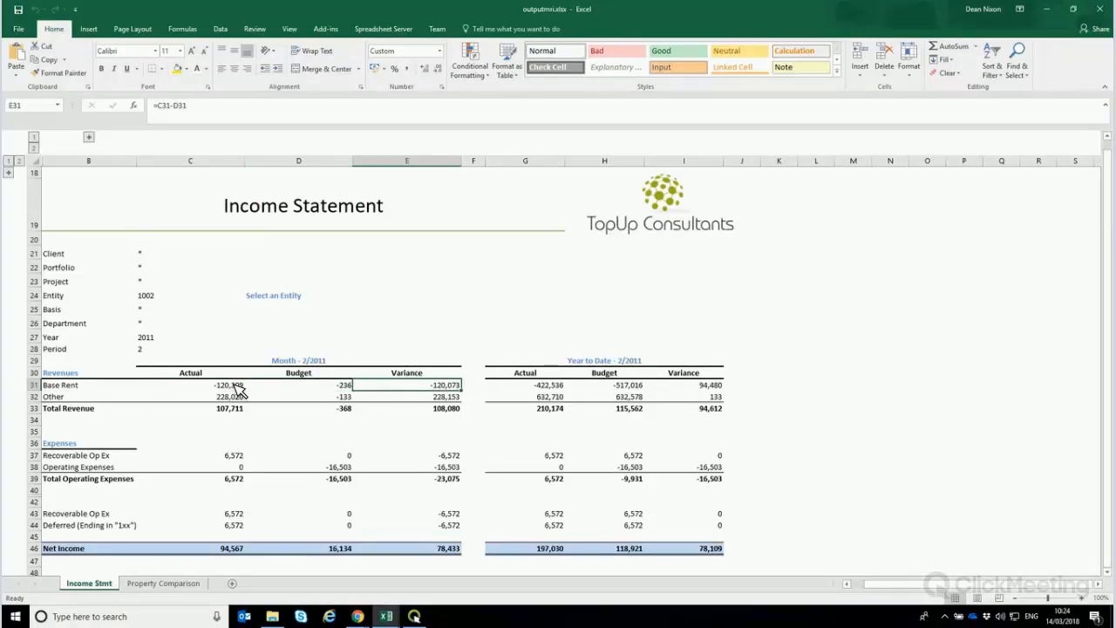
pyautogui.press('Left')
pyautogui.press('Right')
pyautogui.press('Down')
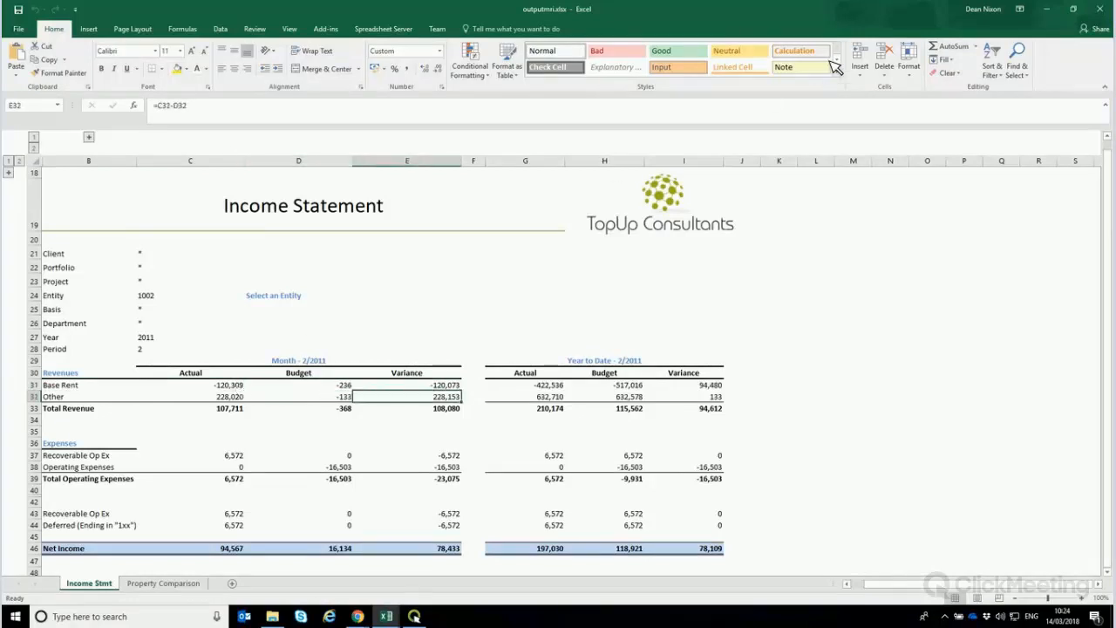
pyautogui.press('Down')
pyautogui.press('Up')
pyautogui.hotkey('alt', 'Tab')
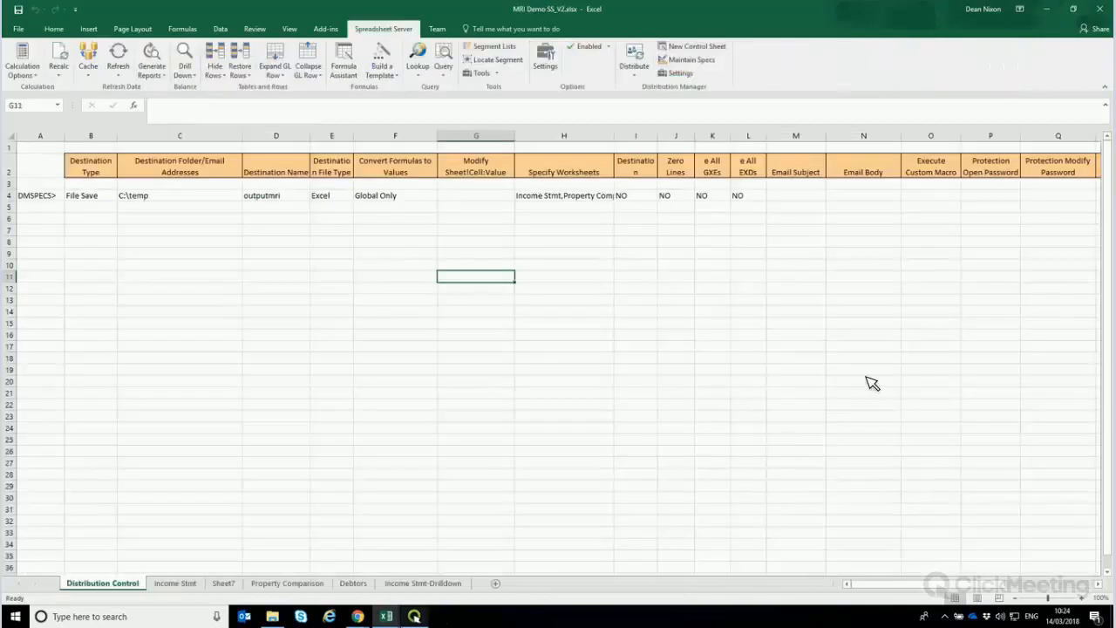
pyautogui.click(1013, 356)
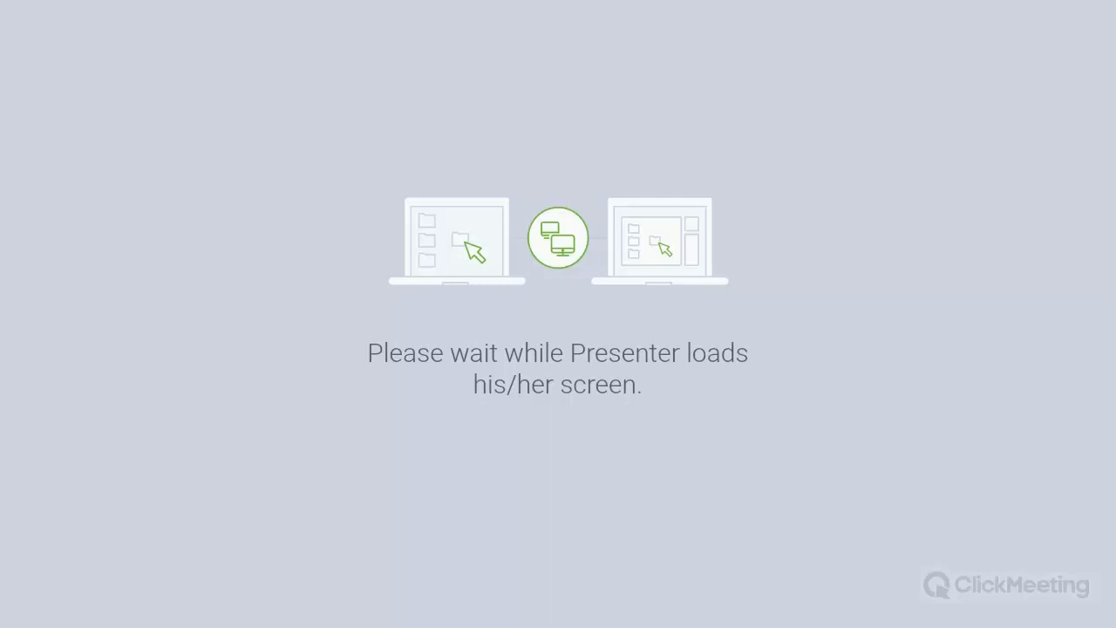